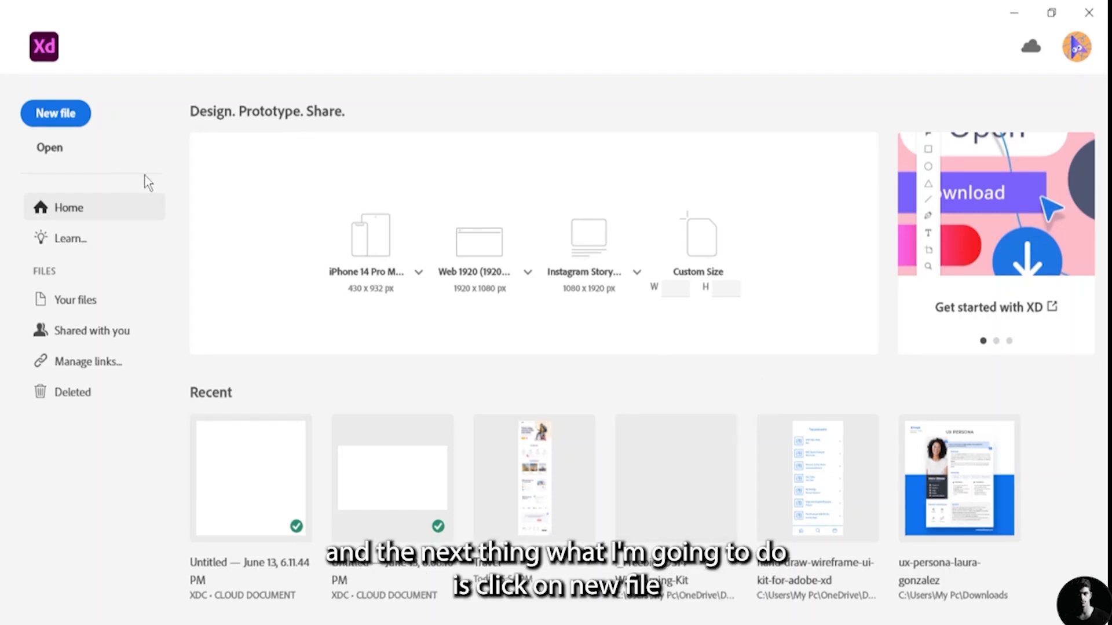
# Step: Create a new Web 1920 document and switch its artboard to portrait orientation, 1080 × 1920
pyautogui.click(81, 114)
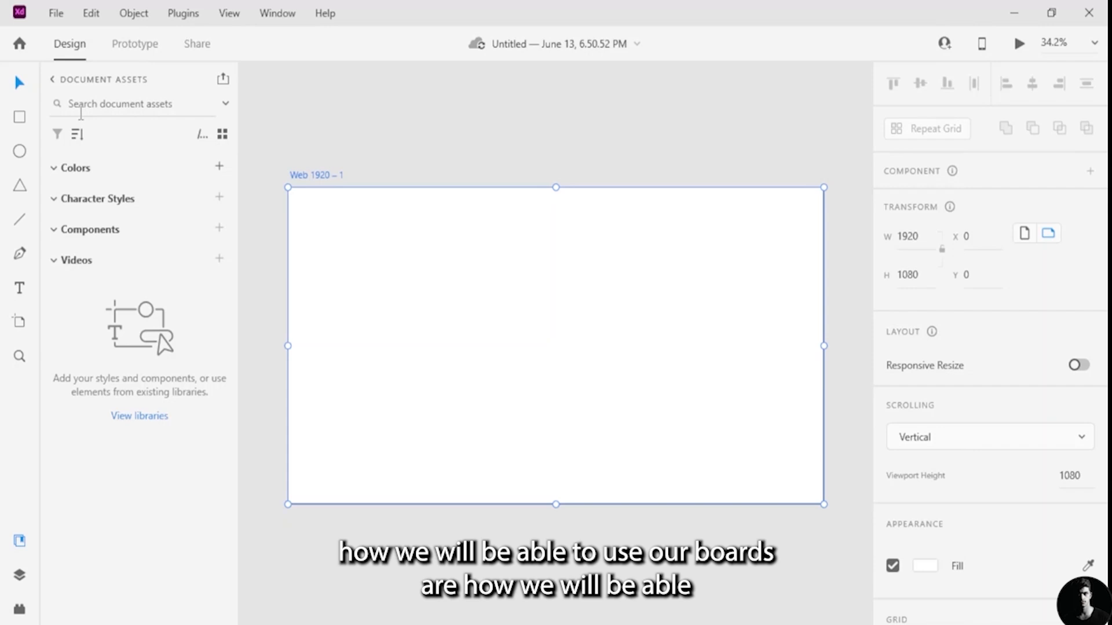
pyautogui.moveTo(469, 275); pyautogui.dragTo(481, 241)
pyautogui.hotkey('ctrl', 'z')
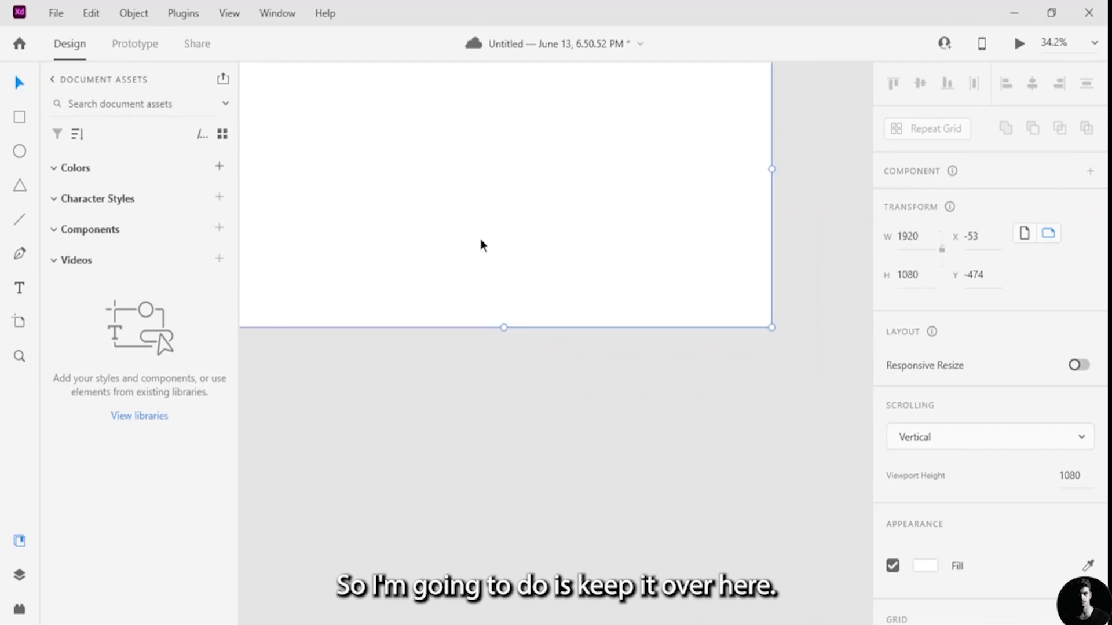
pyautogui.scroll(-3, 394, 371)
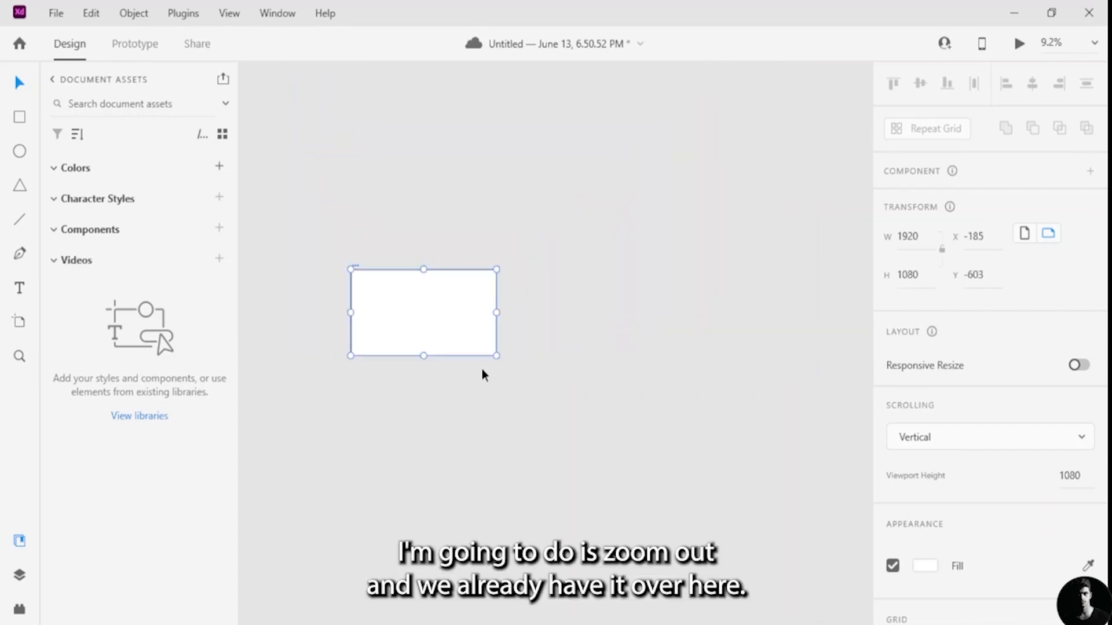
pyautogui.scroll(3, 482, 372)
pyautogui.click(366, 237)
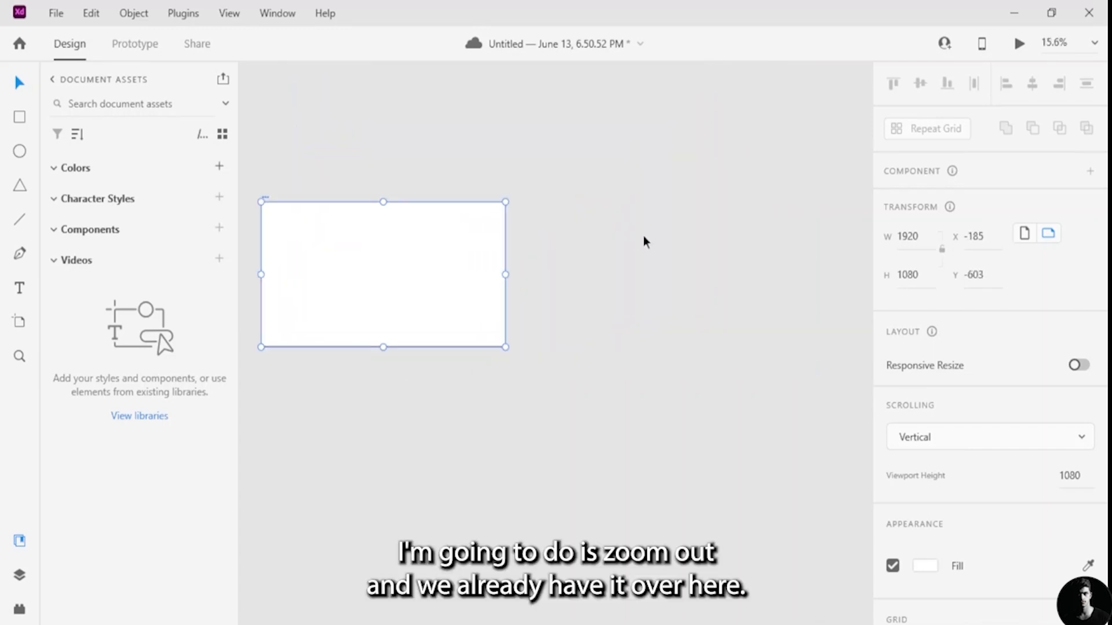
pyautogui.click(1026, 235)
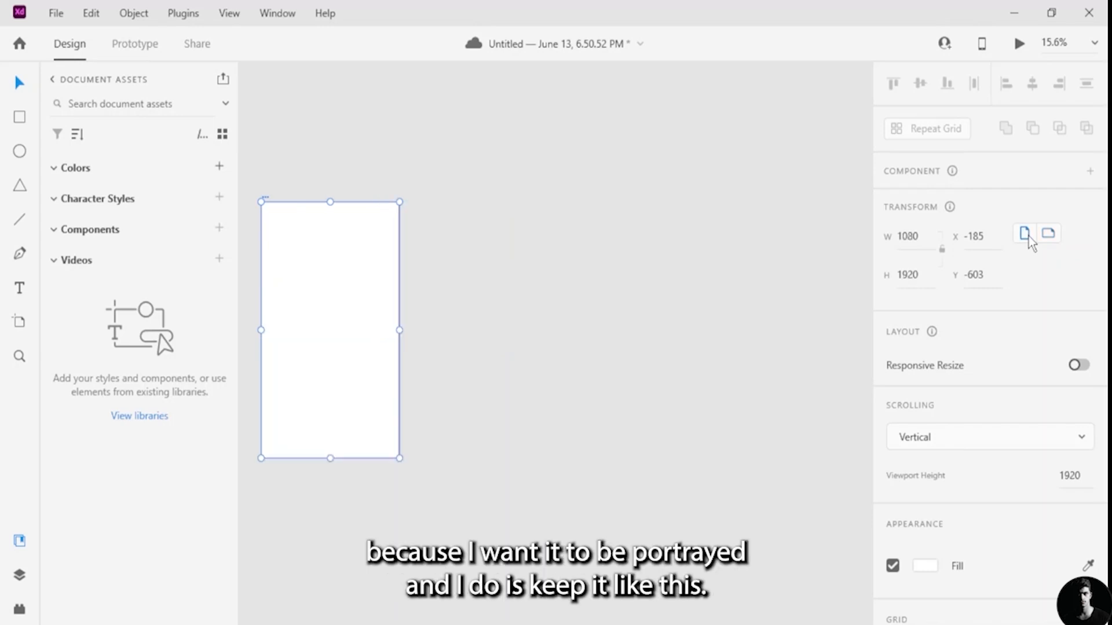
# Step: Move the portrait artboard up to about X -249, Y -1568 and paste three copies of it in a row
pyautogui.moveTo(307, 288); pyautogui.dragTo(299, 161)
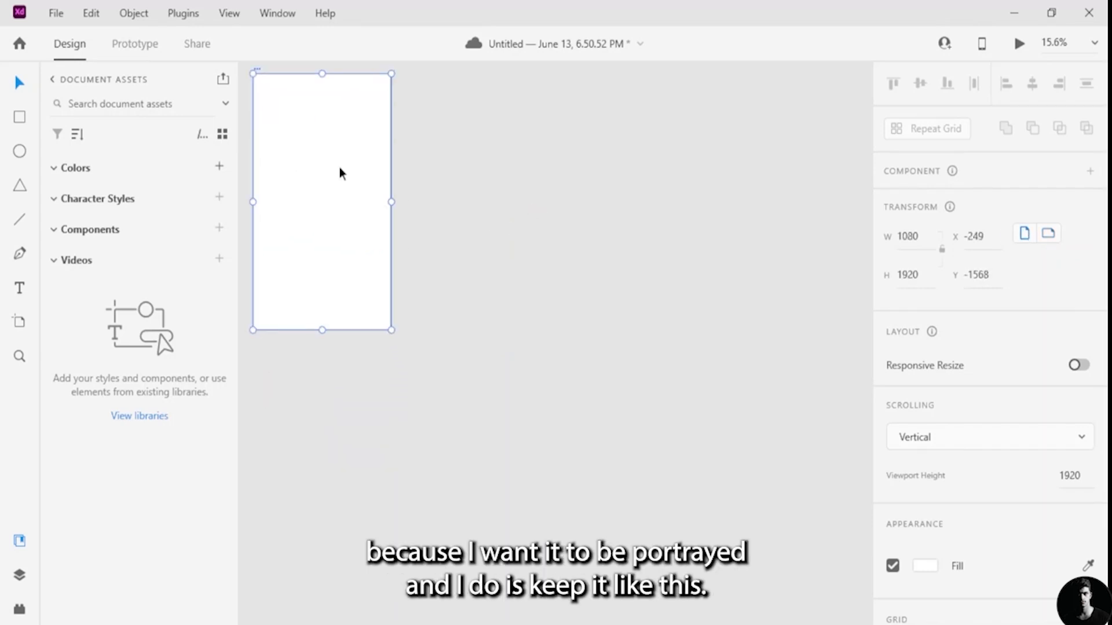
pyautogui.click(477, 250)
pyautogui.click(350, 209)
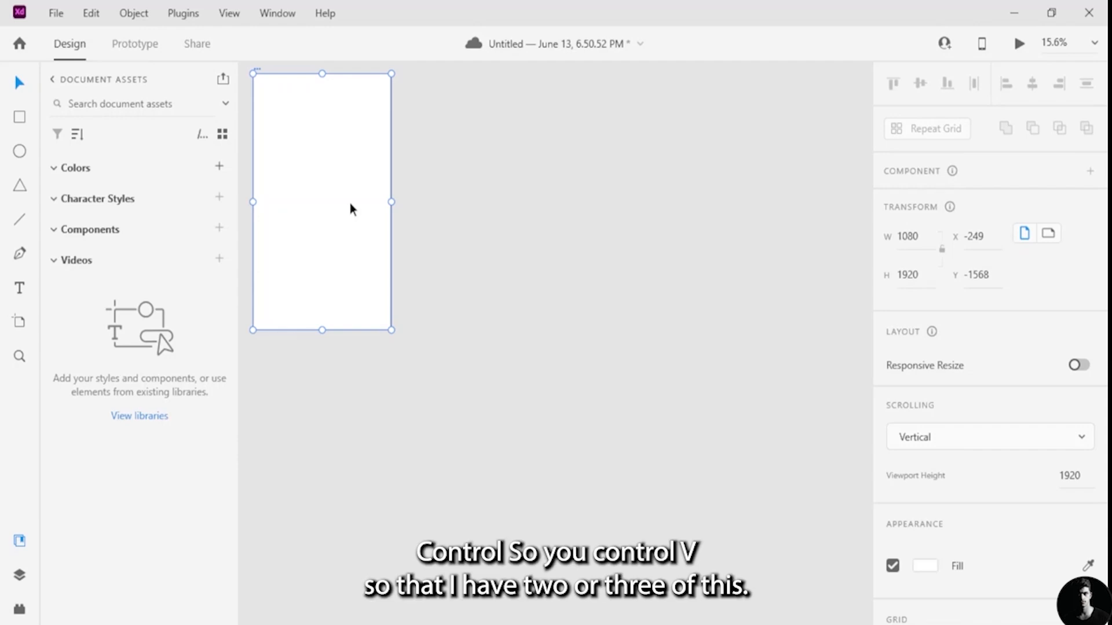
pyautogui.hotkey('ctrl', 'v')
pyautogui.hotkey('ctrl', 'v')
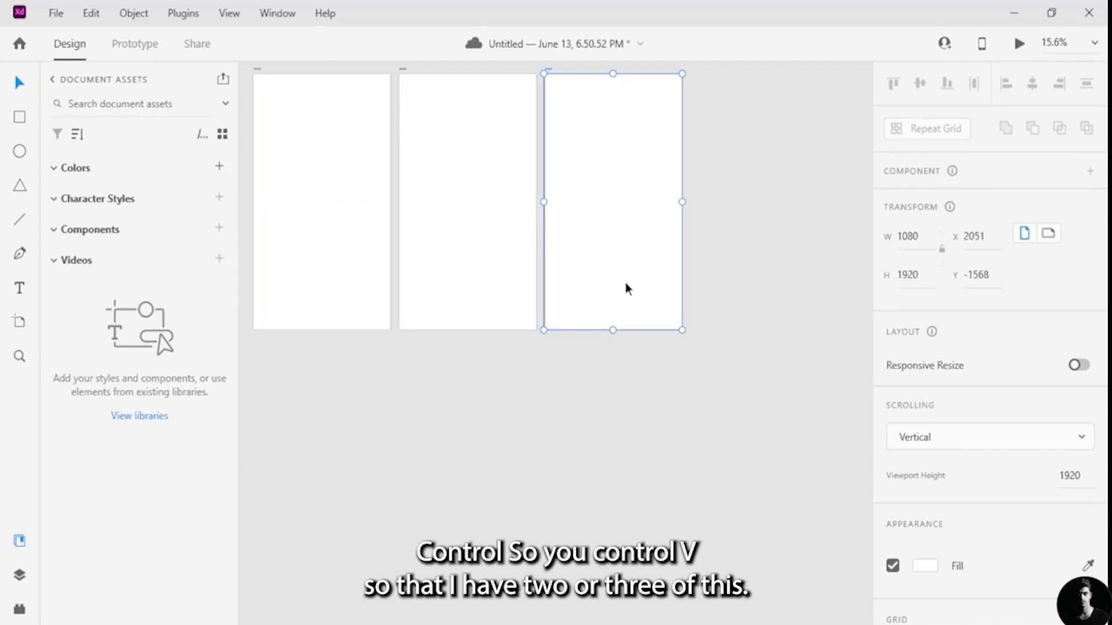
pyautogui.hotkey('ctrl', 'v')
pyautogui.click(681, 494)
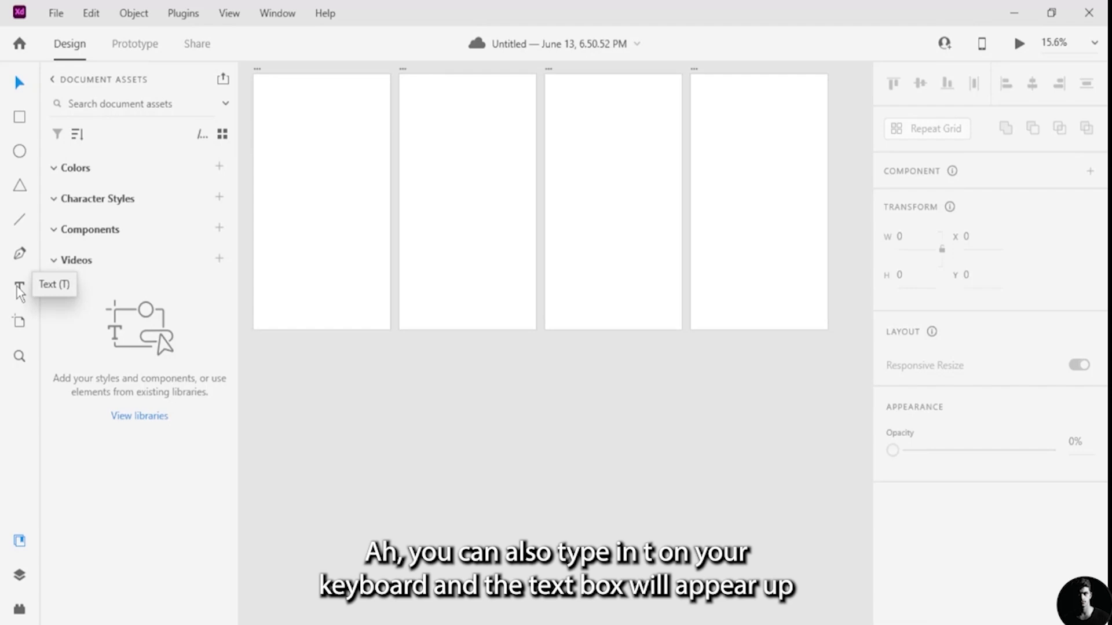
# Step: Add the line "This is an example of text and font" to the upper part of the first artboard with the Text tool
pyautogui.press('t')
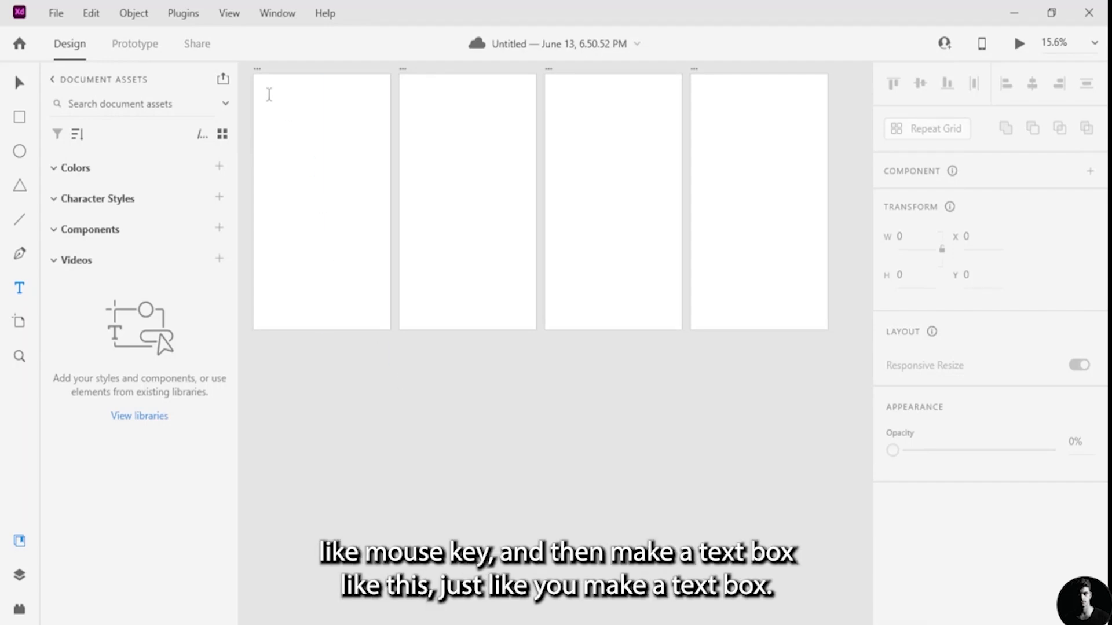
pyautogui.moveTo(268, 97); pyautogui.dragTo(380, 189)
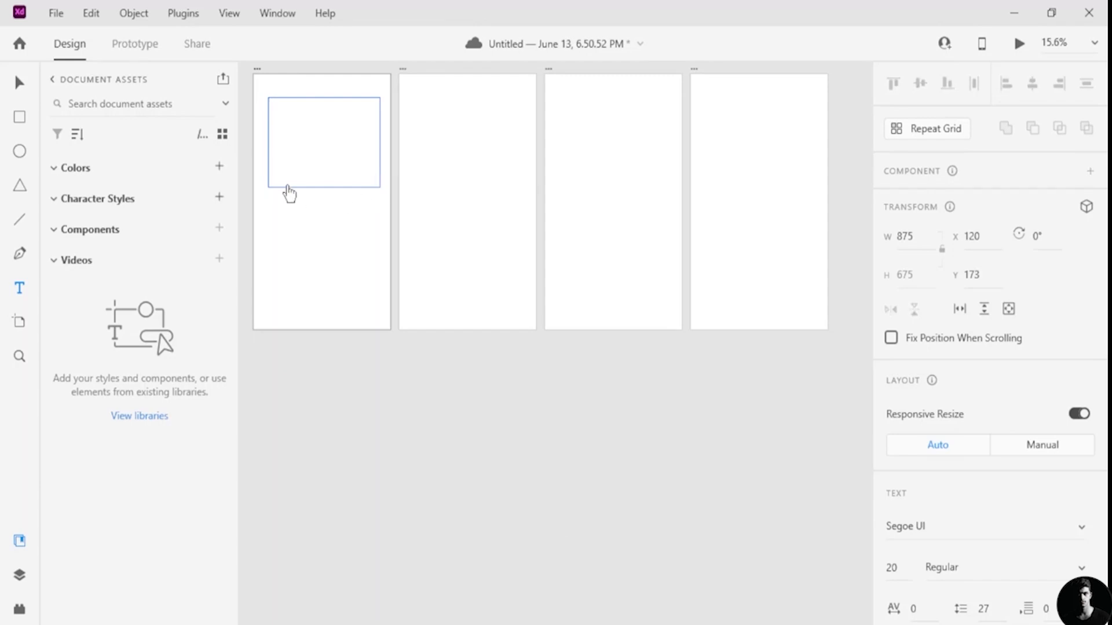
pyautogui.click(303, 125)
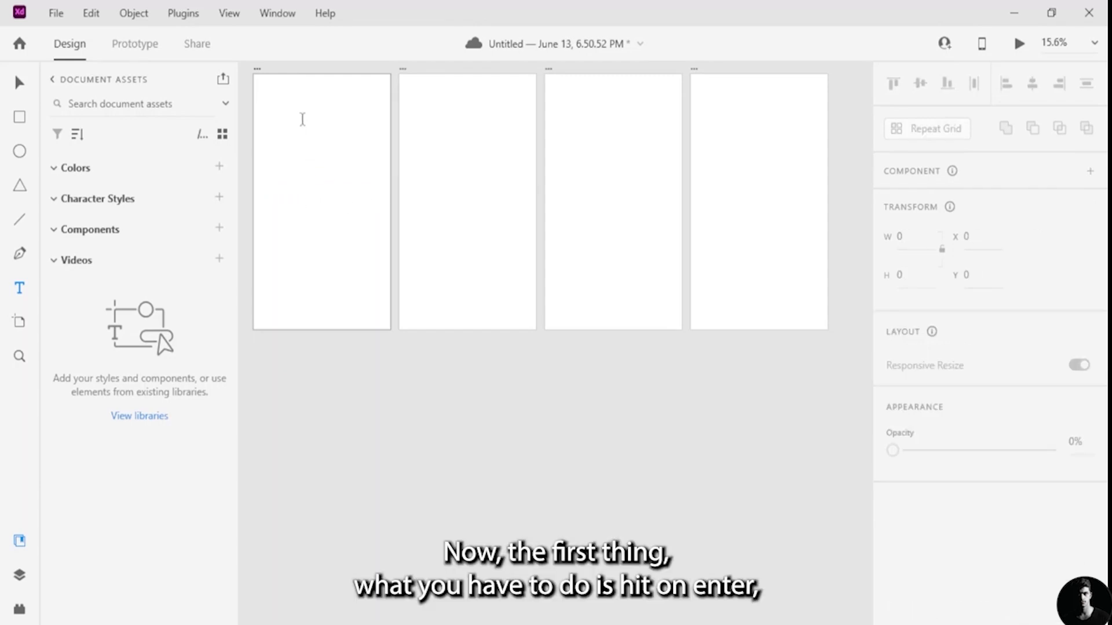
pyautogui.click(302, 122)
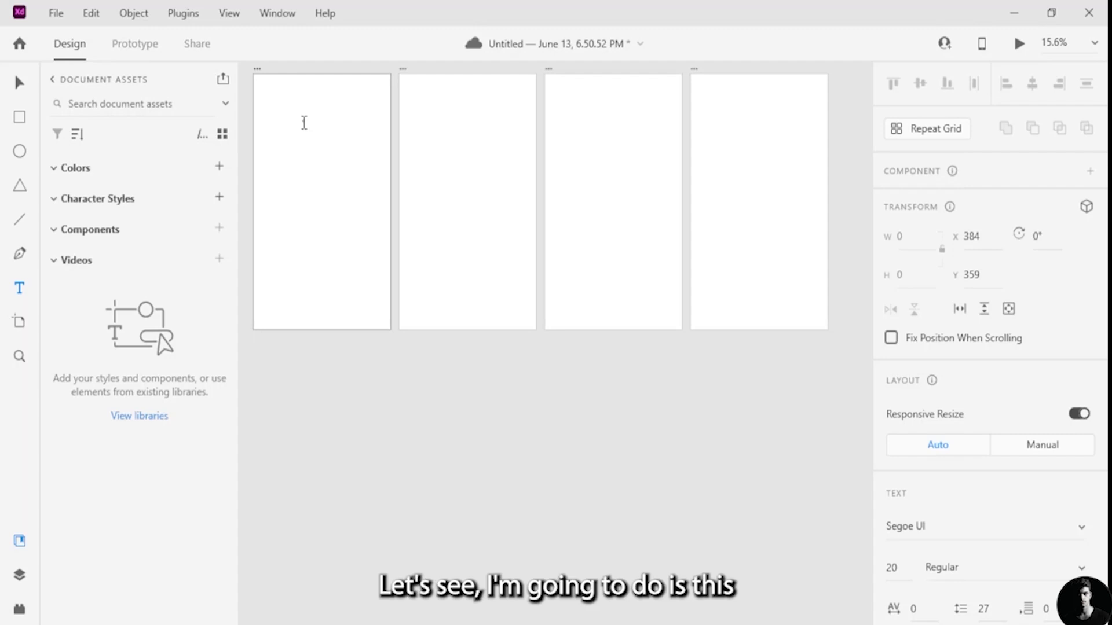
pyautogui.write('Tex')
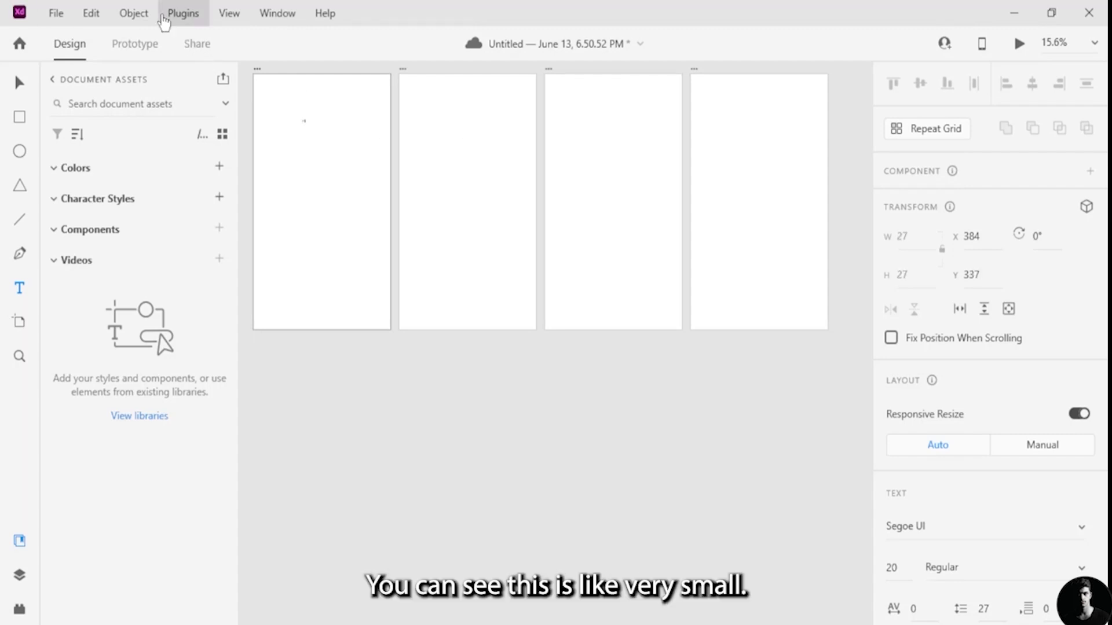
pyautogui.press('BackSpace')
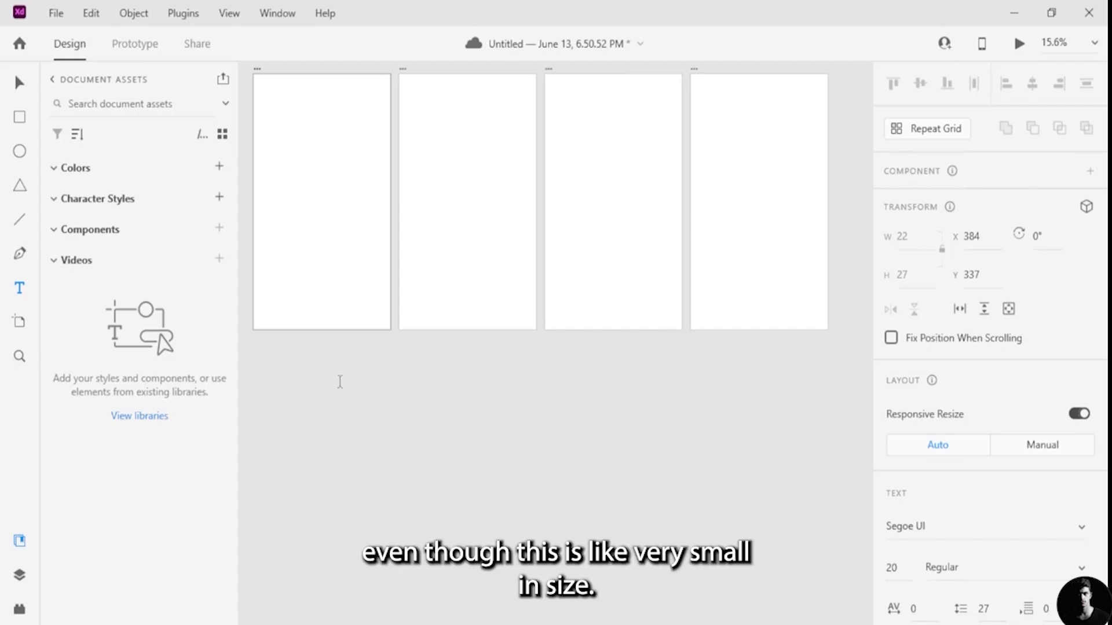
pyautogui.scroll(5, 338, 113)
pyautogui.scroll(-5, 362, 108)
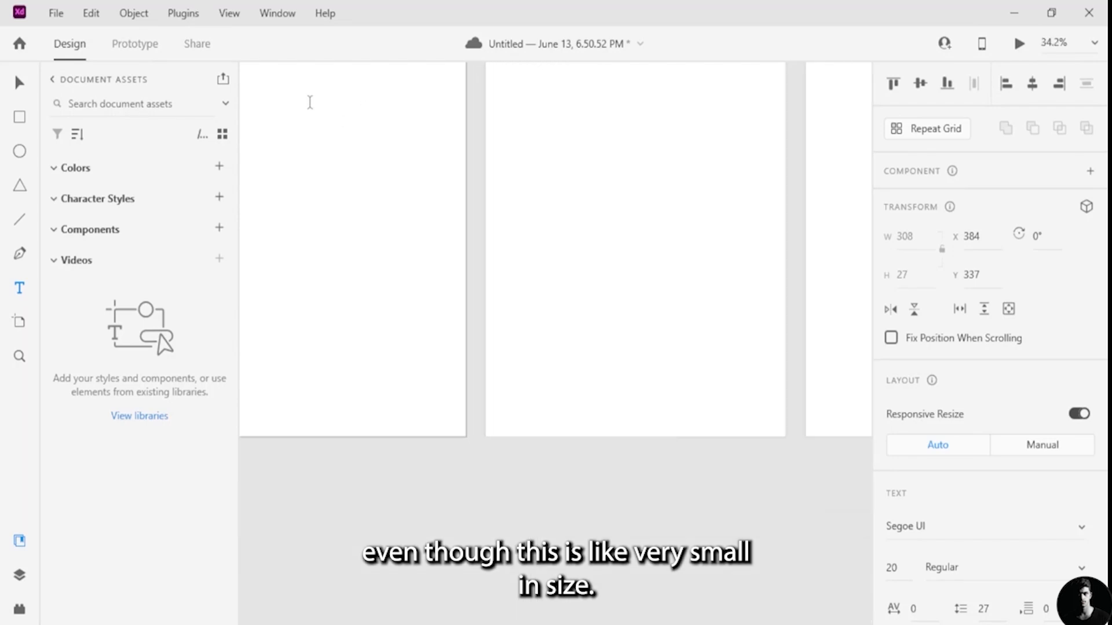
# Step: Select the example text and move it to about X 573, Y 346 on the first artboard
pyautogui.click(377, 370)
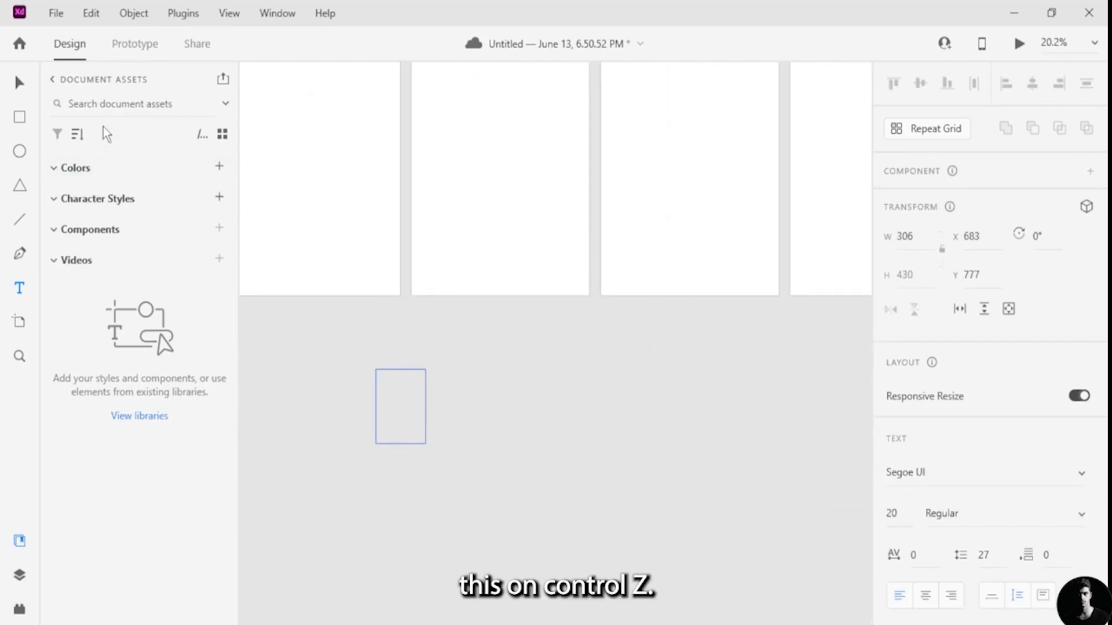
pyautogui.click(19, 83)
pyautogui.moveTo(329, 202); pyautogui.dragTo(418, 435)
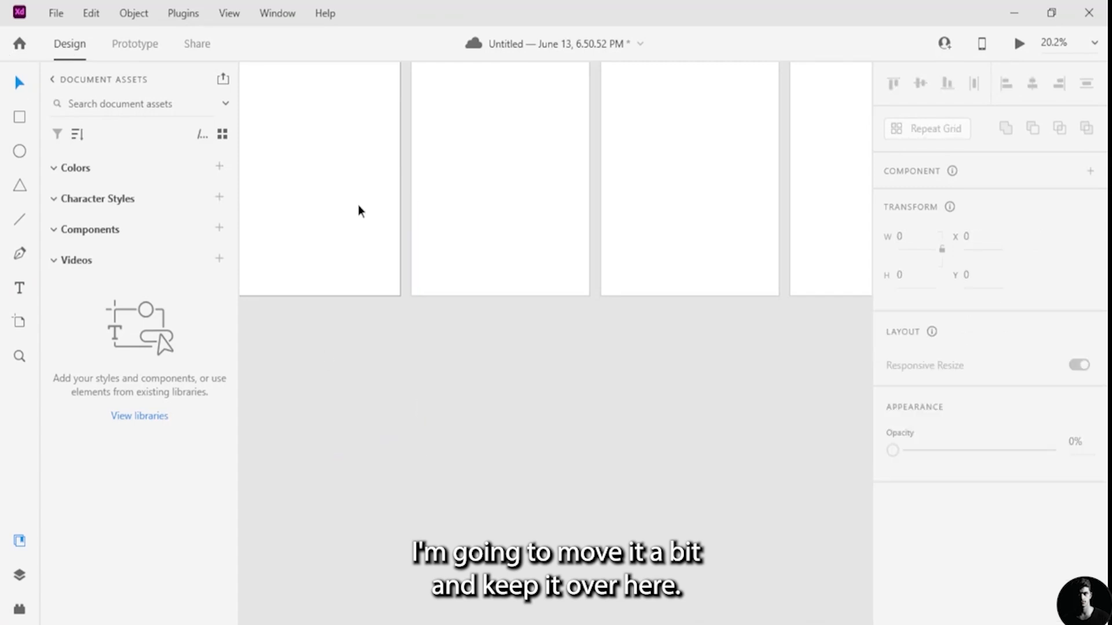
pyautogui.moveTo(328, 196); pyautogui.dragTo(403, 322)
pyautogui.scroll(-3, 313, 260)
pyautogui.scroll(10, 291, 196)
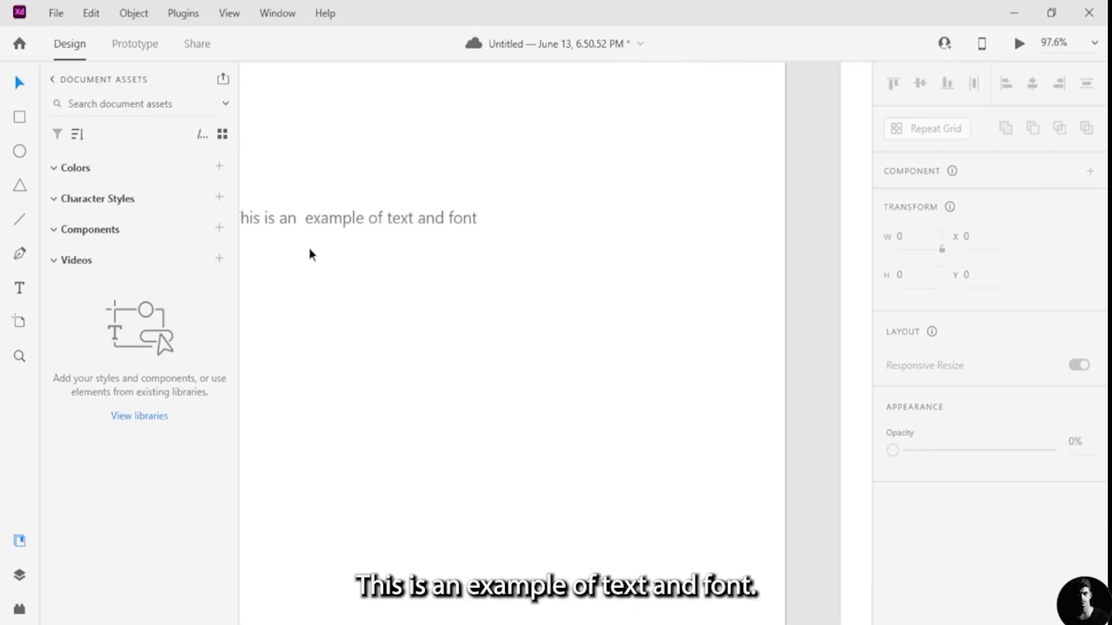
pyautogui.scroll(-1, 301, 261)
pyautogui.scroll(2, 267, 284)
pyautogui.scroll(-2, 273, 278)
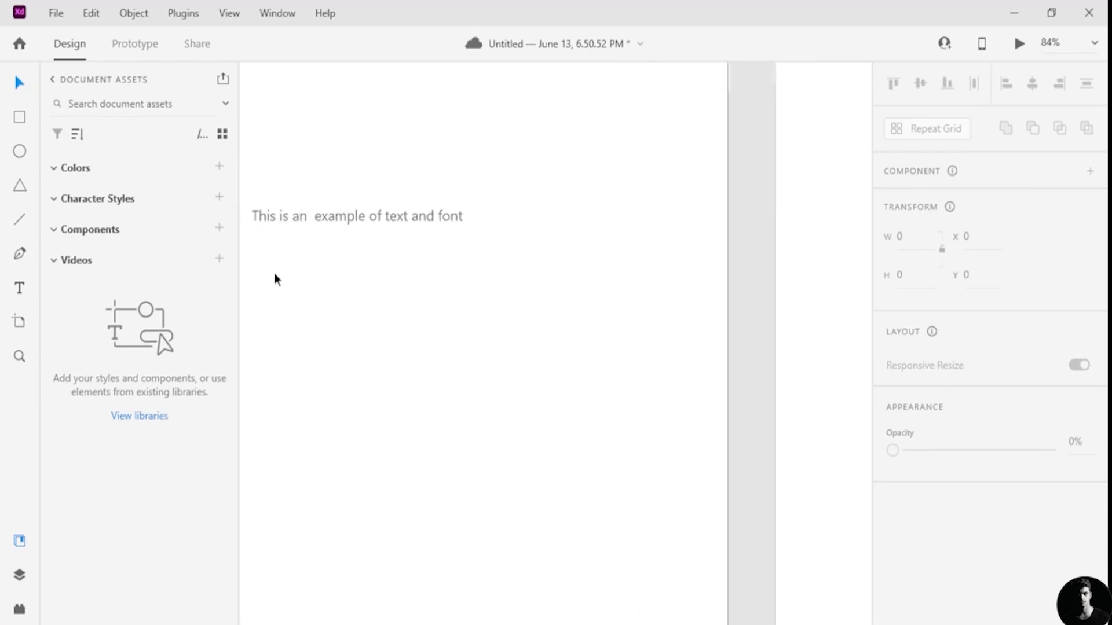
pyautogui.click(343, 231)
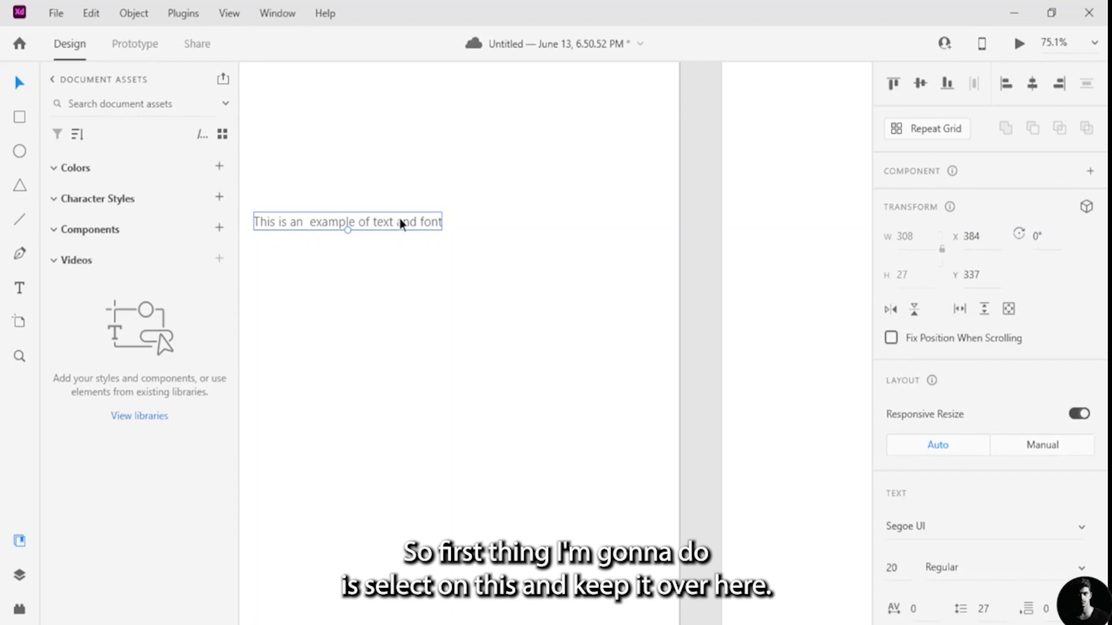
pyautogui.moveTo(397, 220); pyautogui.dragTo(513, 226)
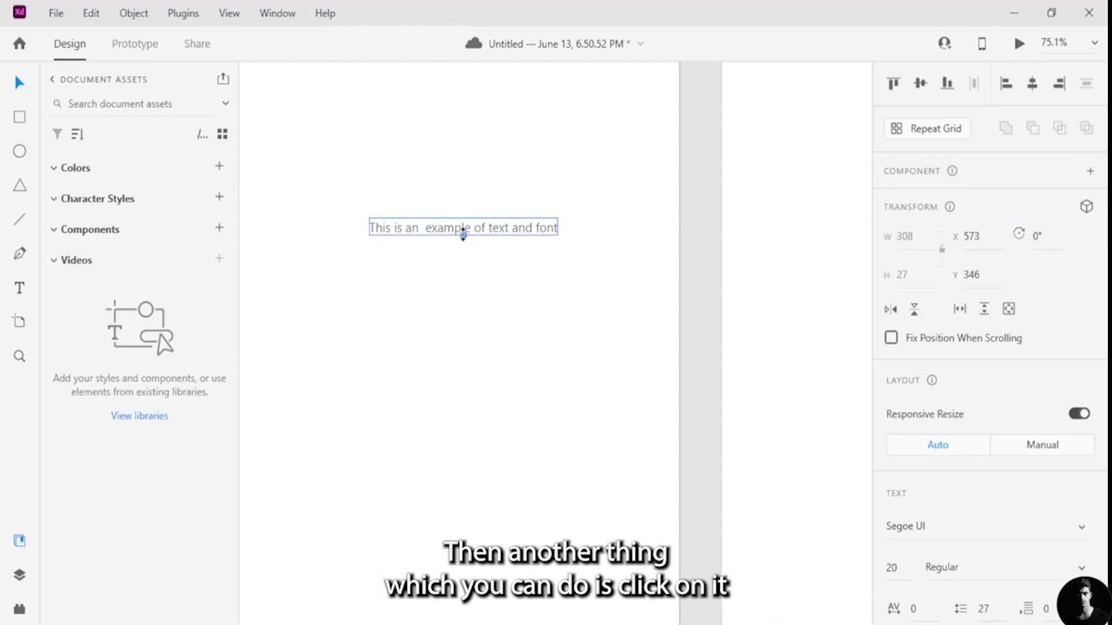
# Step: Enlarge the example text to a font size of about 77
pyautogui.moveTo(463, 234); pyautogui.dragTo(466, 285)
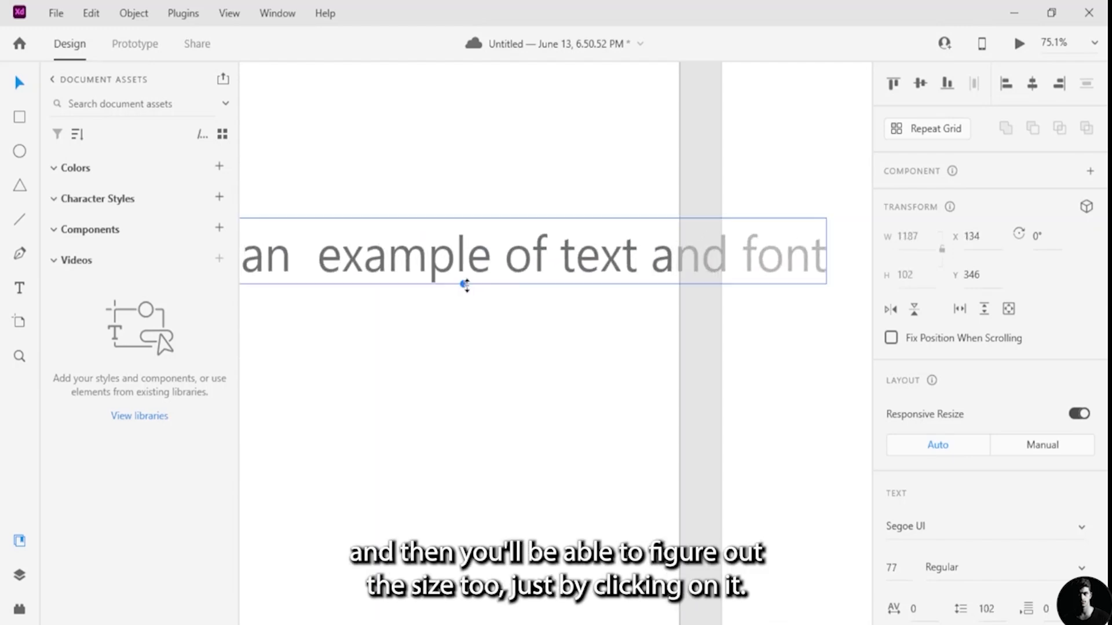
pyautogui.scroll(-5, 321, 342)
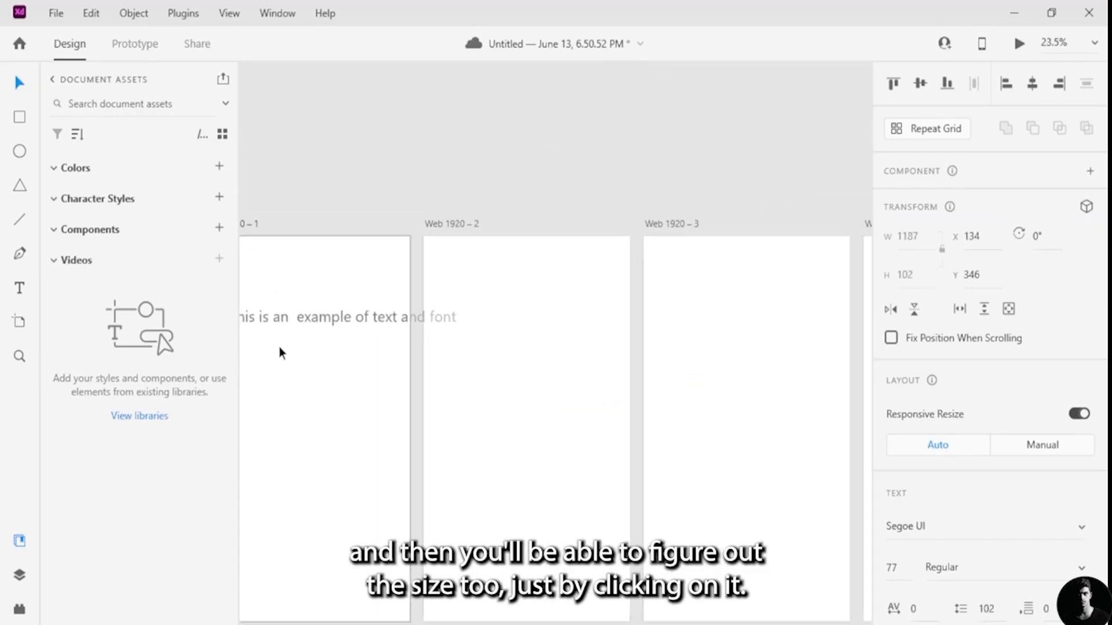
pyautogui.scroll(-2, 280, 354)
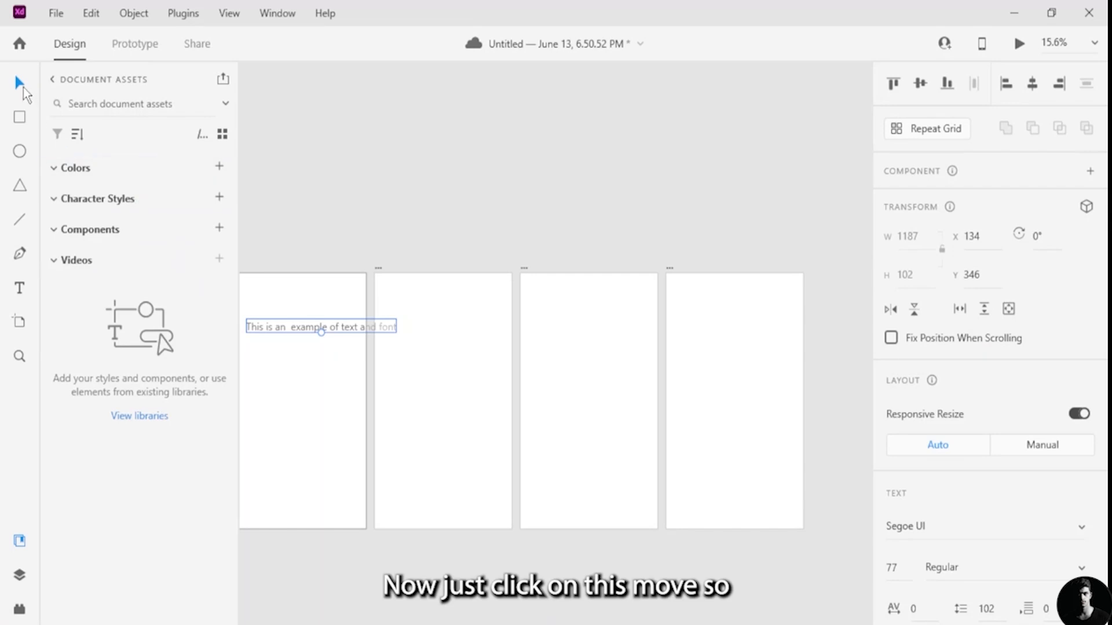
# Step: Move the first artboard above the other three and place its text at the artboard's left edge, X 0, Y 462
pyautogui.click(322, 349)
pyautogui.moveTo(311, 447); pyautogui.dragTo(386, 306)
pyautogui.moveTo(314, 376); pyautogui.dragTo(346, 476)
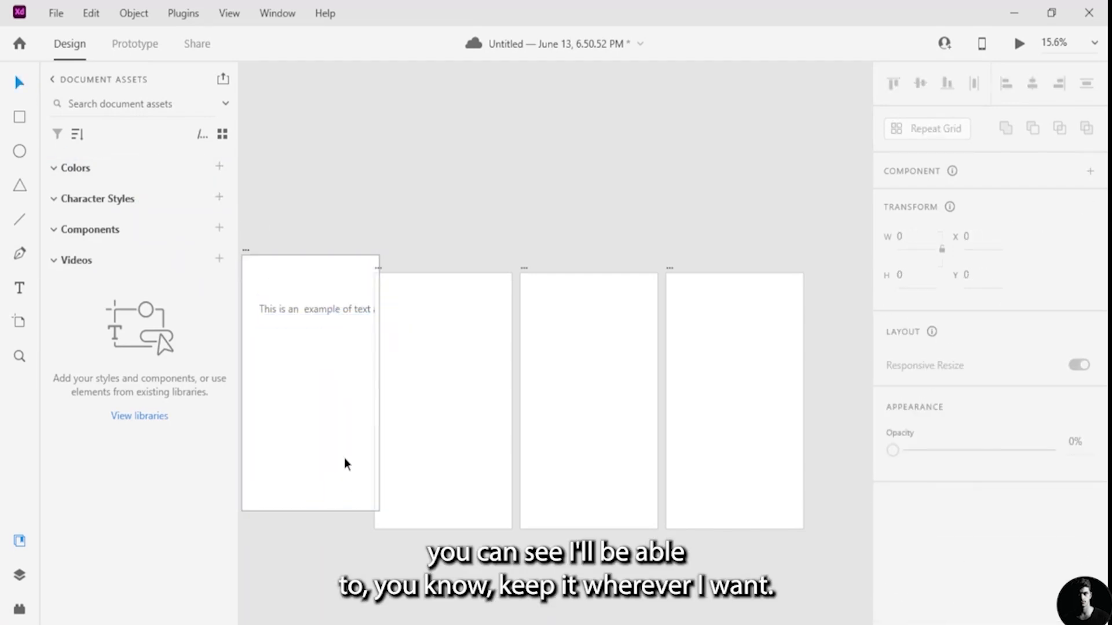
pyautogui.doubleClick(334, 442)
pyautogui.click(332, 441)
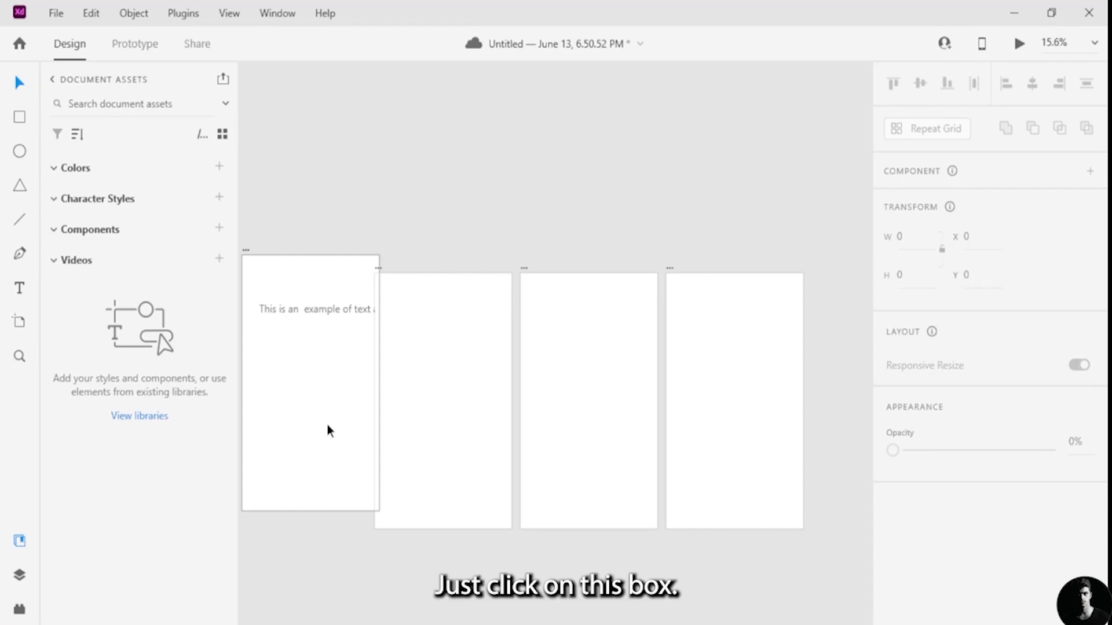
pyautogui.doubleClick(327, 425)
pyautogui.click(328, 425)
pyautogui.doubleClick(327, 425)
pyautogui.click(327, 425)
pyautogui.moveTo(327, 426); pyautogui.dragTo(320, 512)
pyautogui.moveTo(298, 370); pyautogui.dragTo(398, 230)
pyautogui.click(334, 268)
pyautogui.doubleClick(332, 267)
pyautogui.moveTo(333, 266); pyautogui.dragTo(527, 219)
pyautogui.doubleClick(326, 280)
# Step: Add a second line to the example text reading "This is Using the text tool in adobe XD"
pyautogui.doubleClick(528, 212)
pyautogui.doubleClick(549, 220)
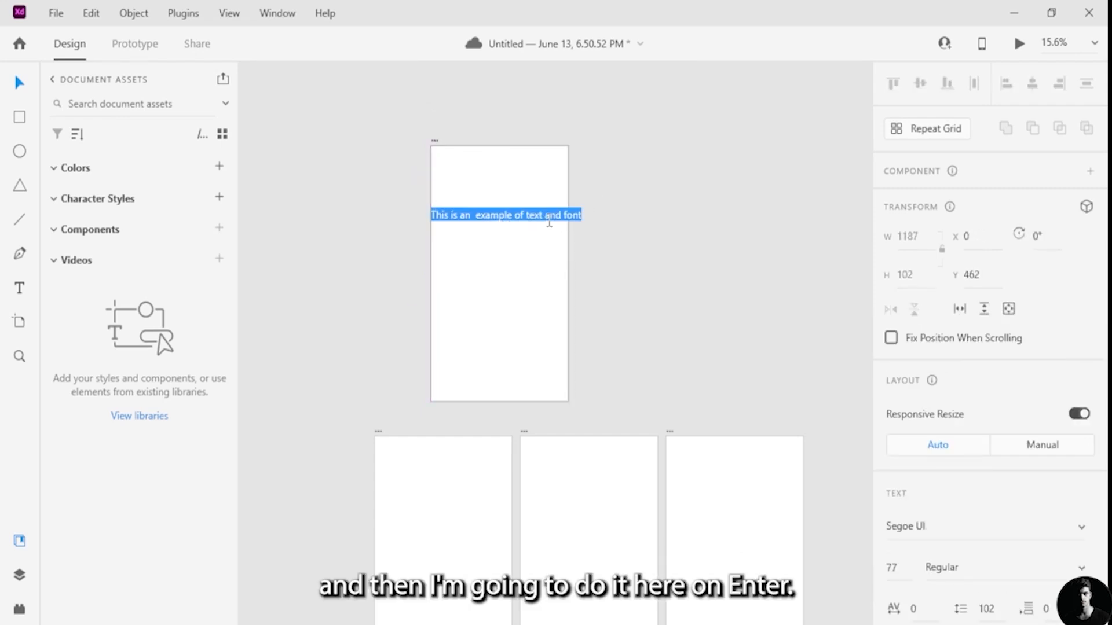
pyautogui.click(549, 221)
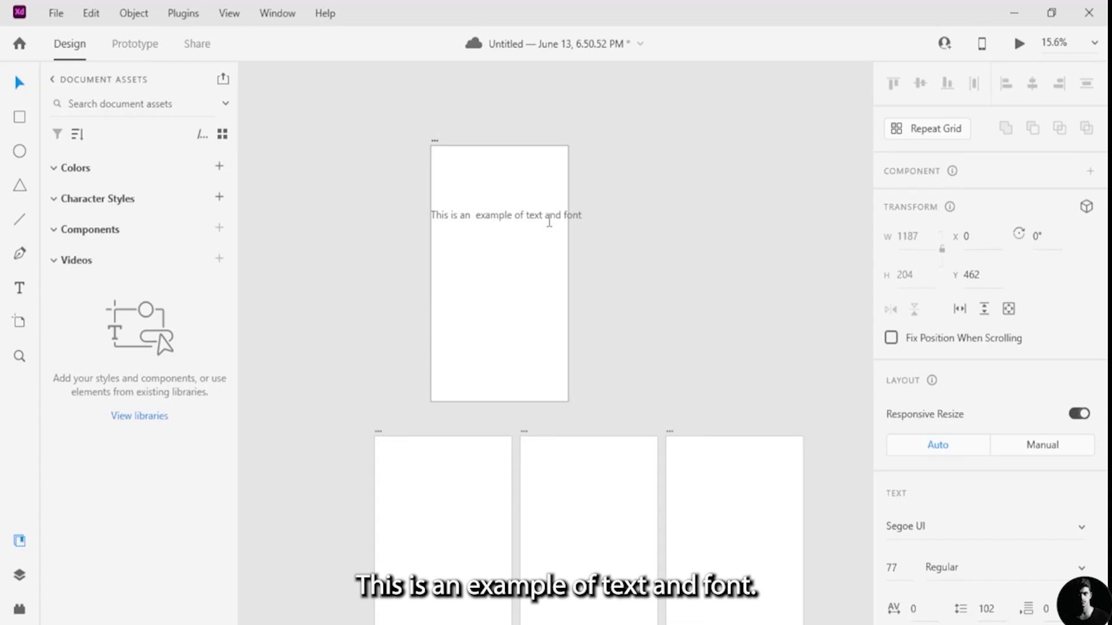
pyautogui.press('Return')
pyautogui.write('Th')
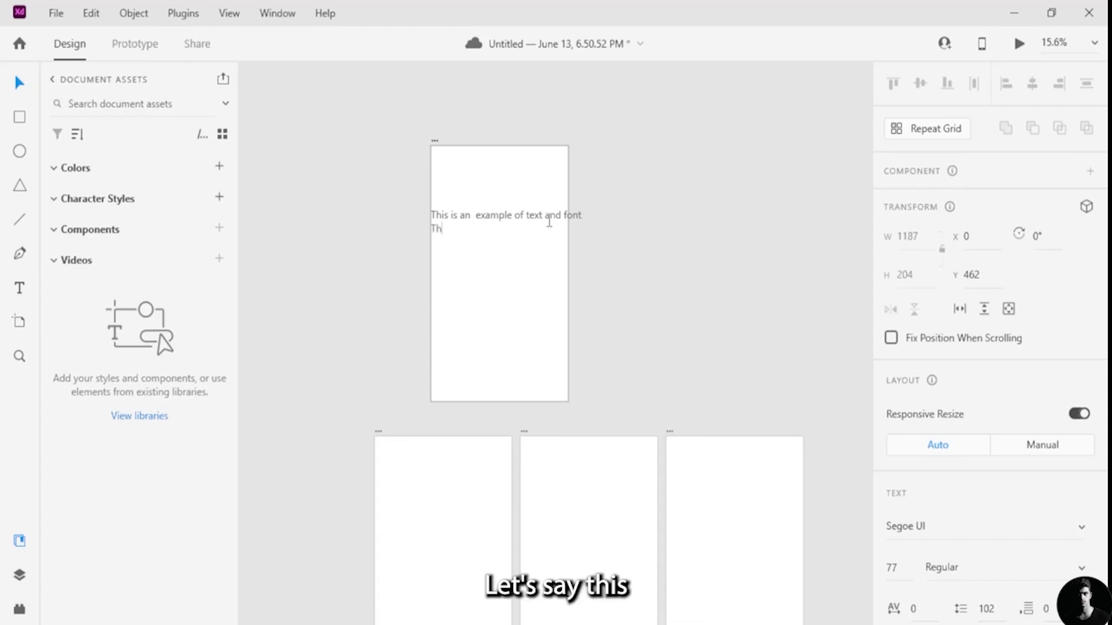
pyautogui.write('is is ')
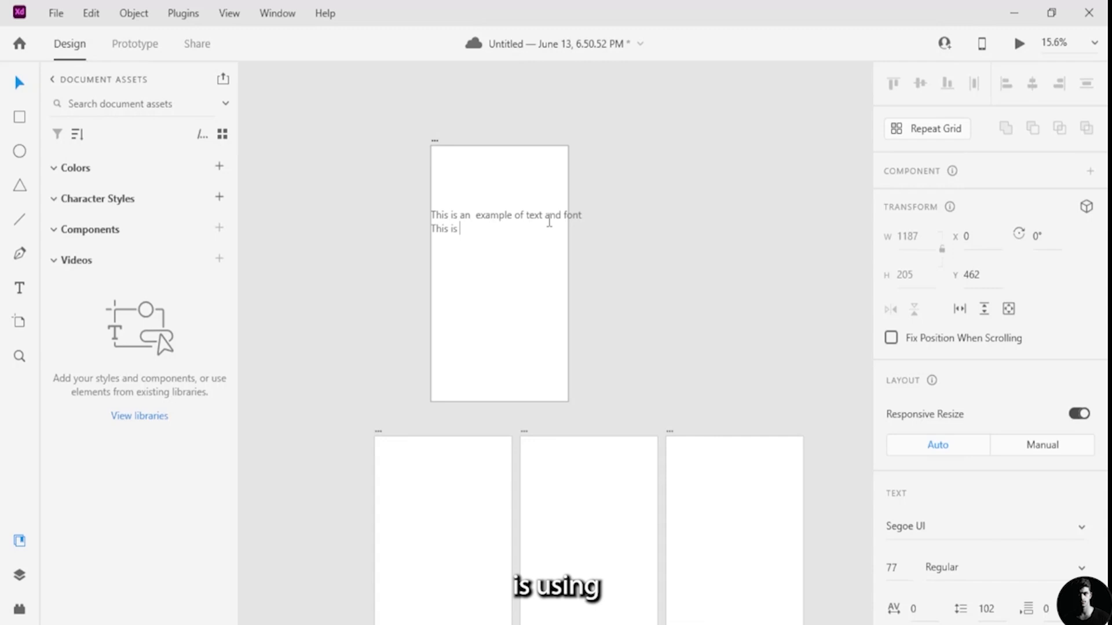
pyautogui.write('Using the t')
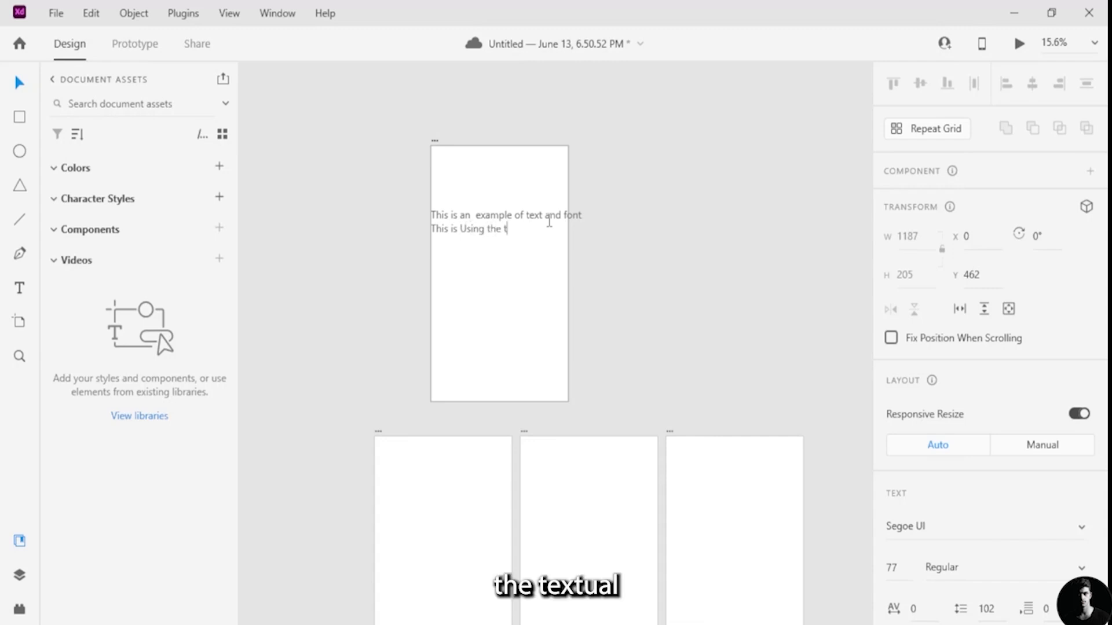
pyautogui.write('ext toon in')
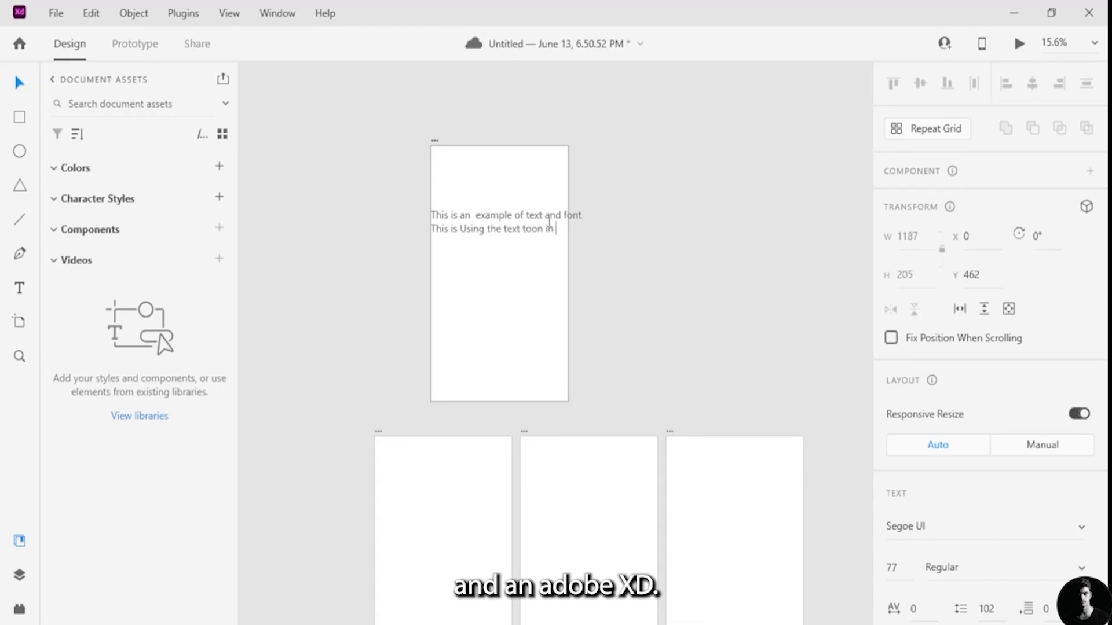
pyautogui.press('BackSpace')
pyautogui.press('BackSpace')
pyautogui.press('BackSpace')
pyautogui.write('l in adobe XD')
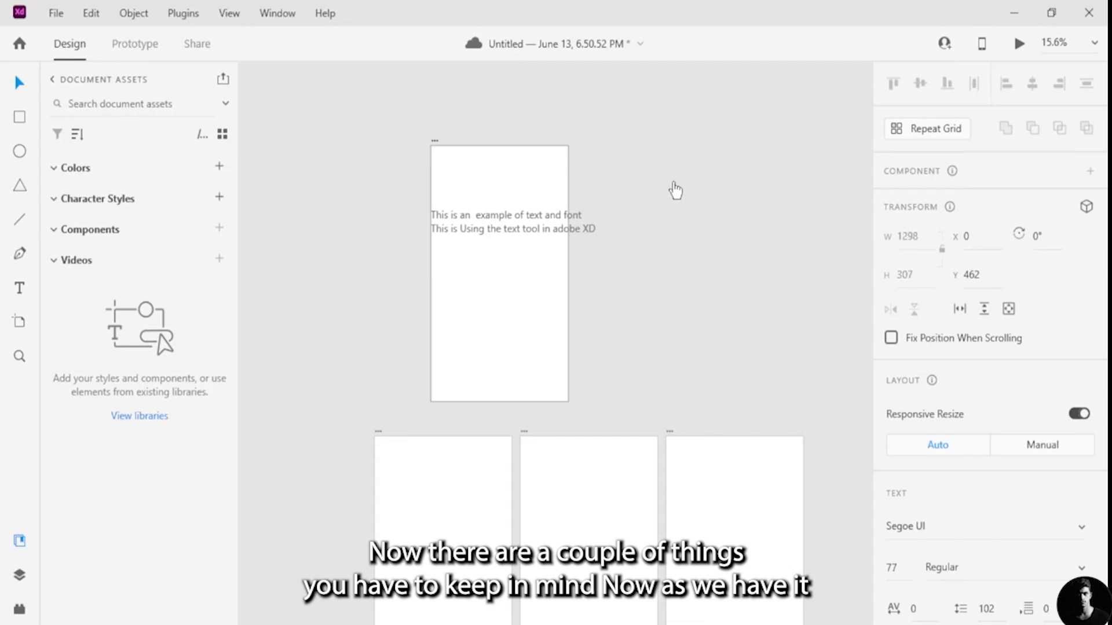
pyautogui.click(490, 219)
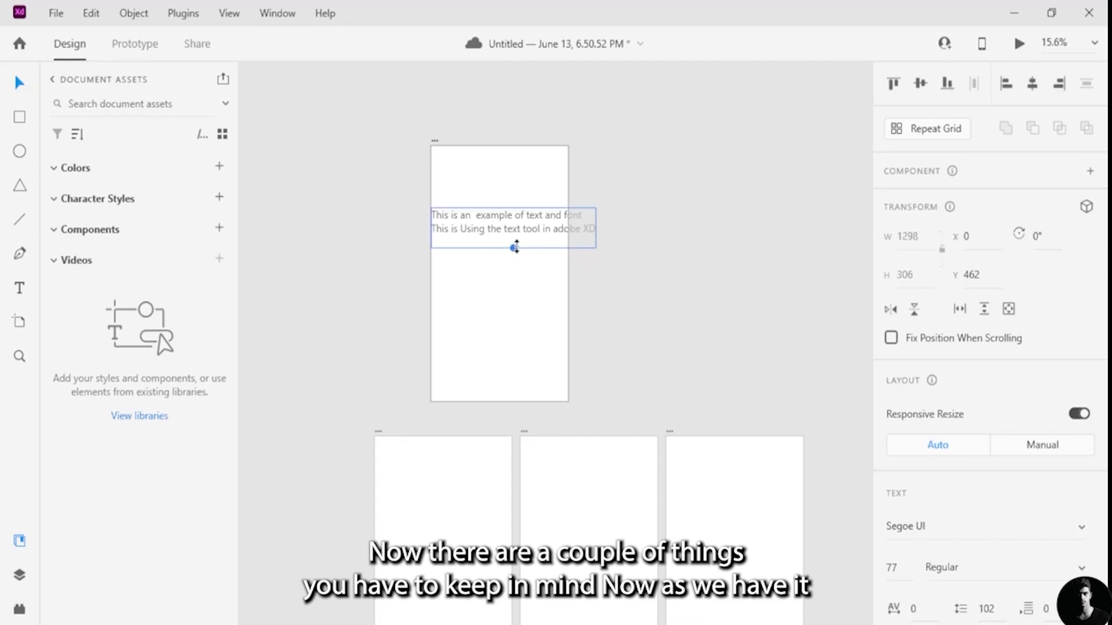
# Step: Scale the two-line text down to a font size of about 65, and set its font size to 50
pyautogui.moveTo(515, 248); pyautogui.dragTo(530, 220)
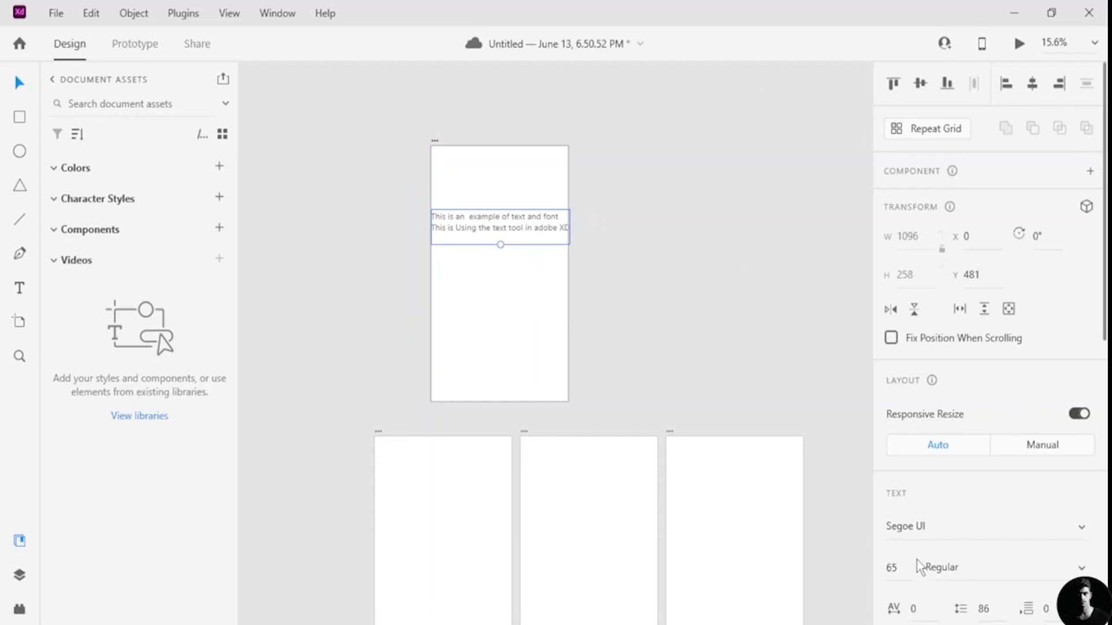
pyautogui.click(904, 567)
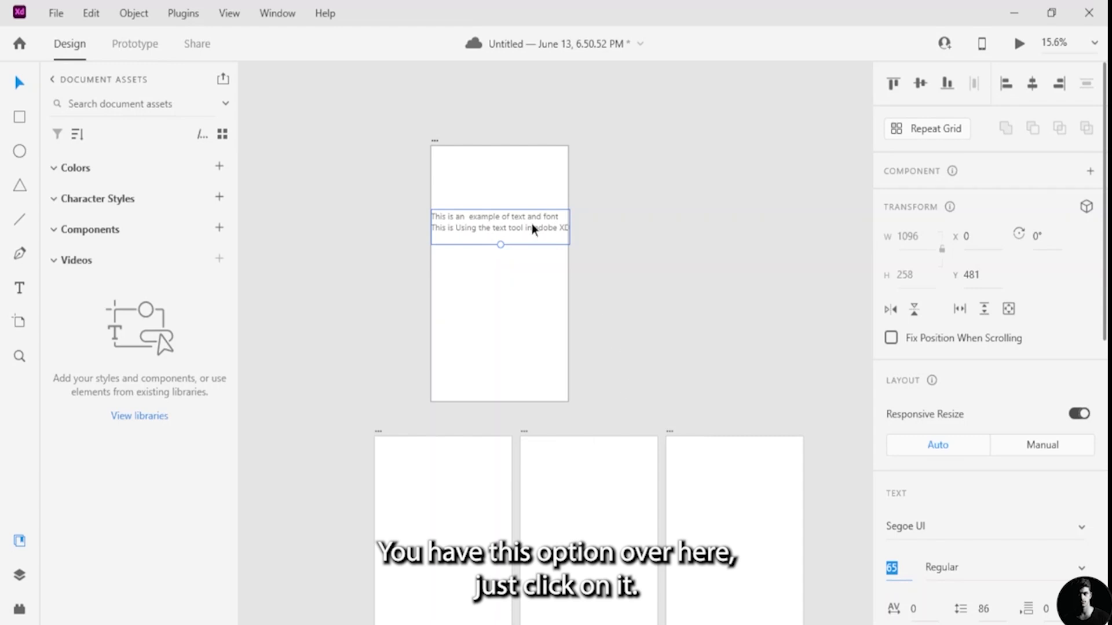
pyautogui.doubleClick(531, 226)
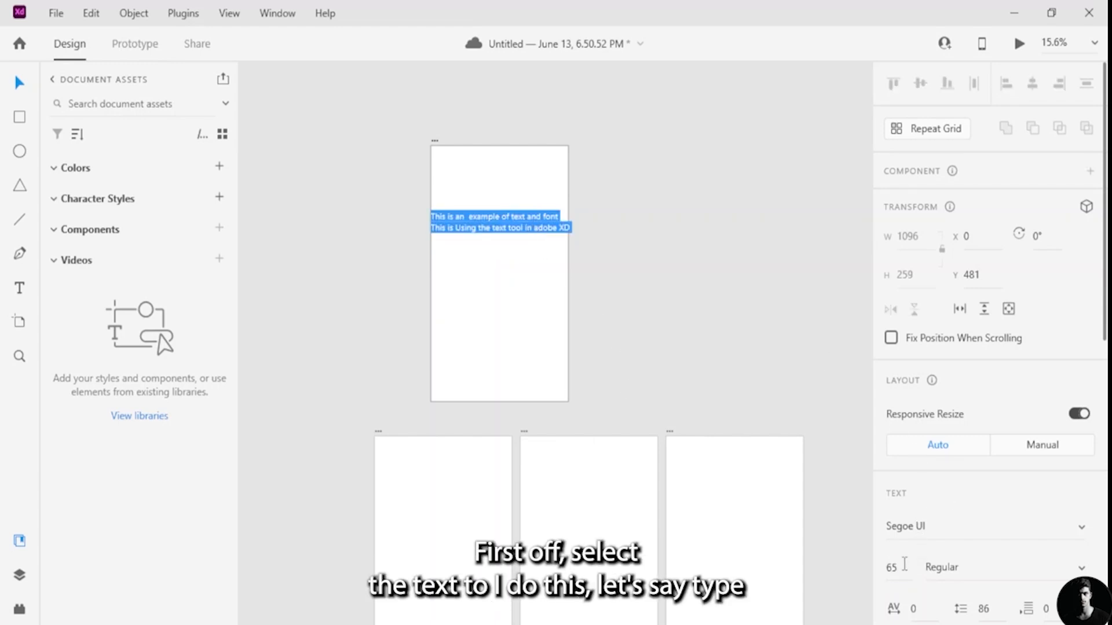
pyautogui.click(904, 565)
pyautogui.press('BackSpace')
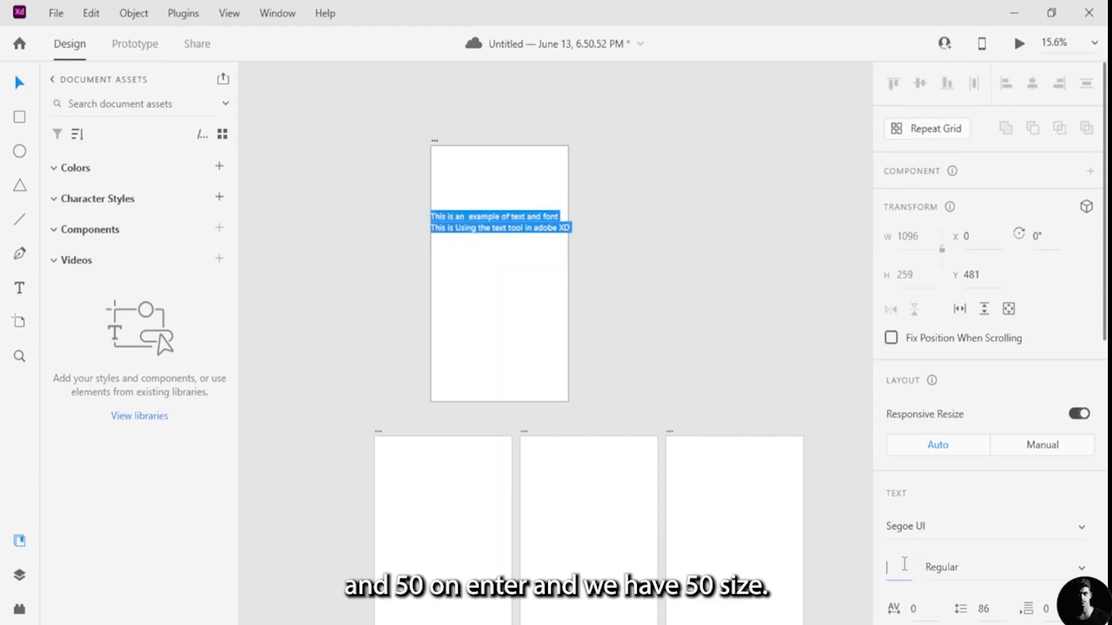
pyautogui.write('50')
pyautogui.press('Return')
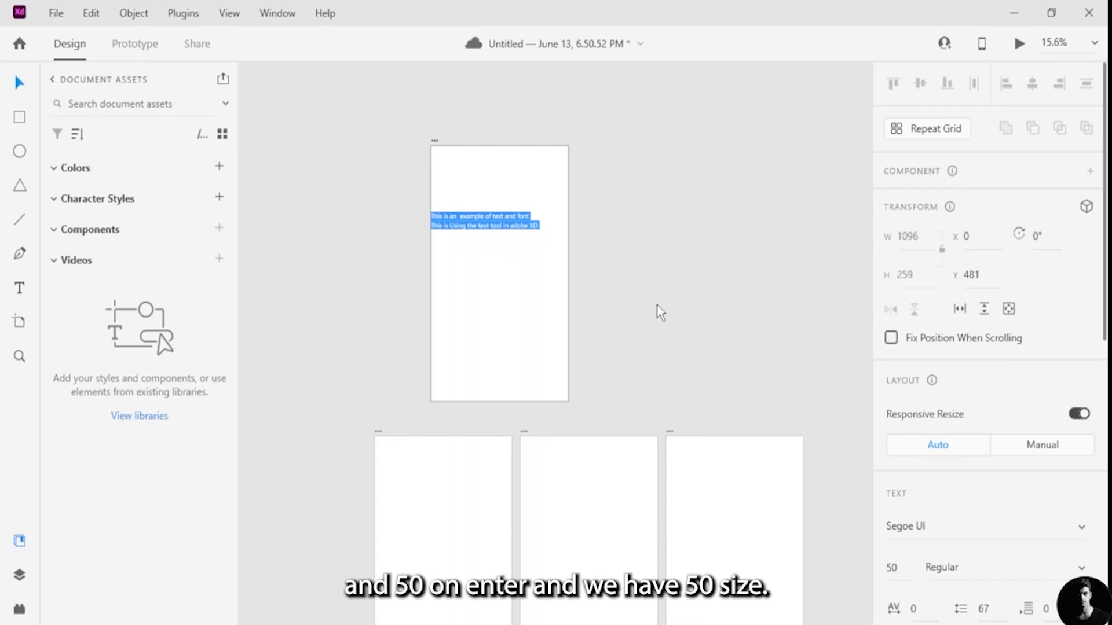
# Step: Set the font size of both selected text lines to 60
pyautogui.click(912, 573)
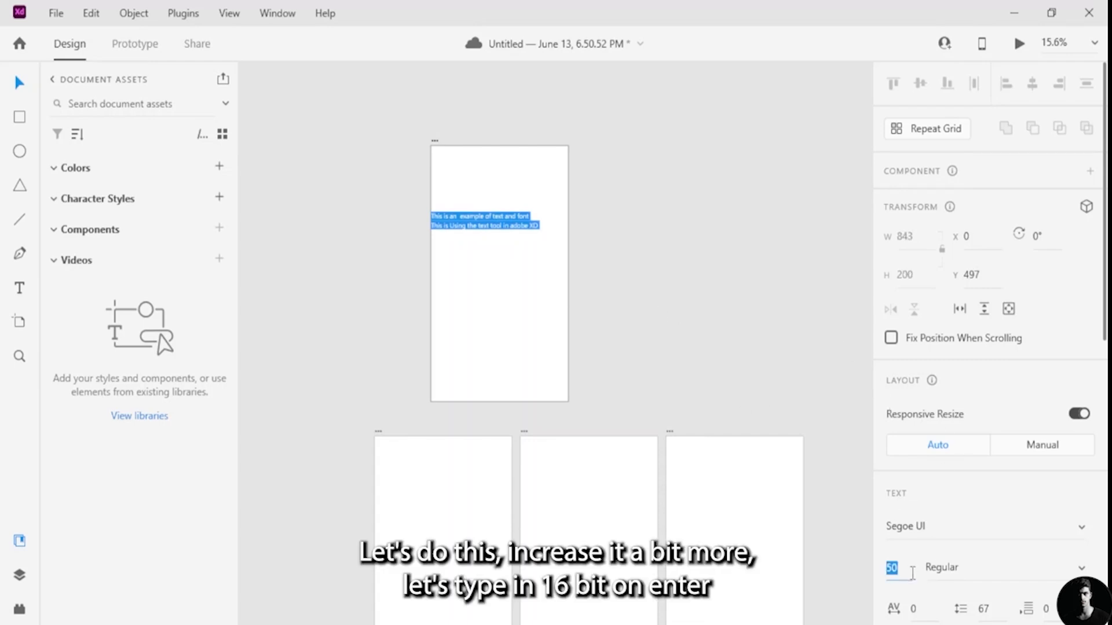
pyautogui.press('BackSpace')
pyautogui.write('60')
pyautogui.press('Return')
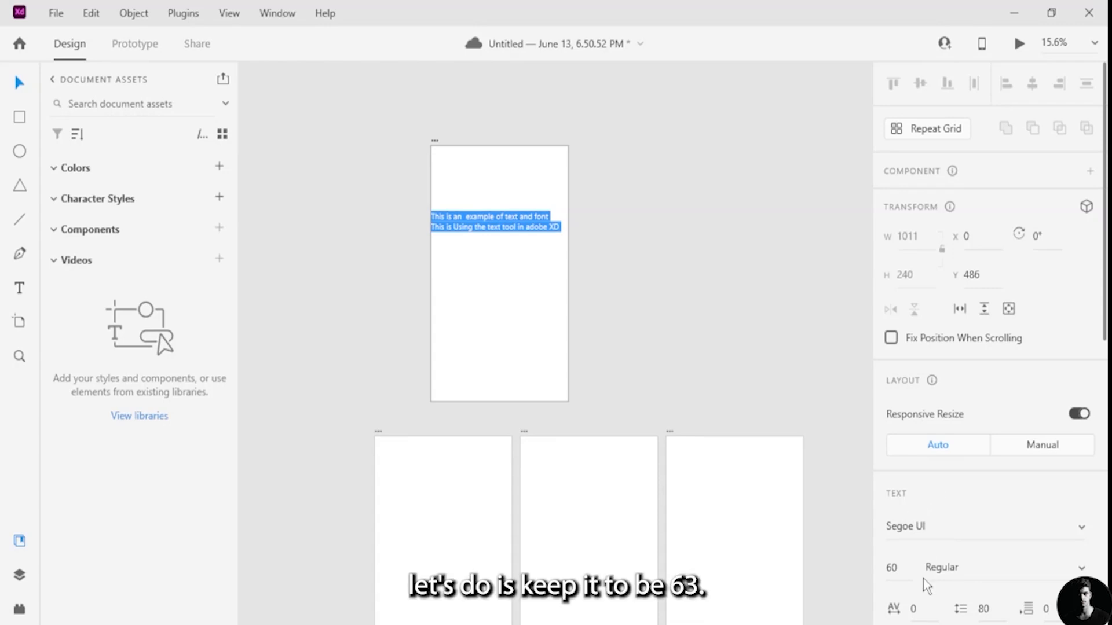
# Step: Set the font size of the two-line text to 63
pyautogui.click(909, 568)
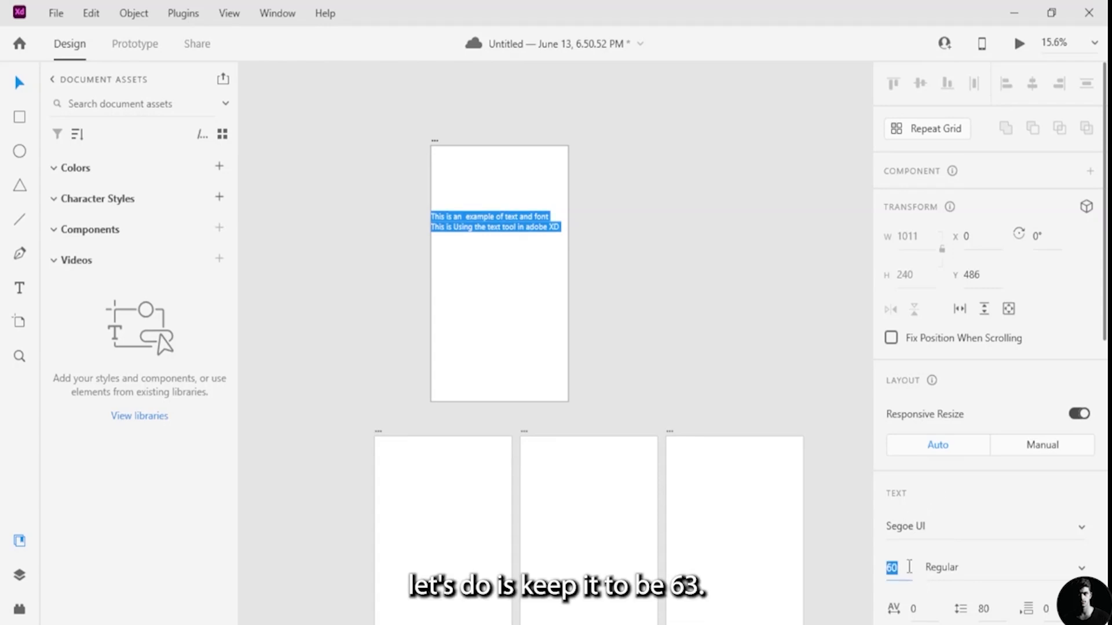
pyautogui.write('63')
pyautogui.press('Return')
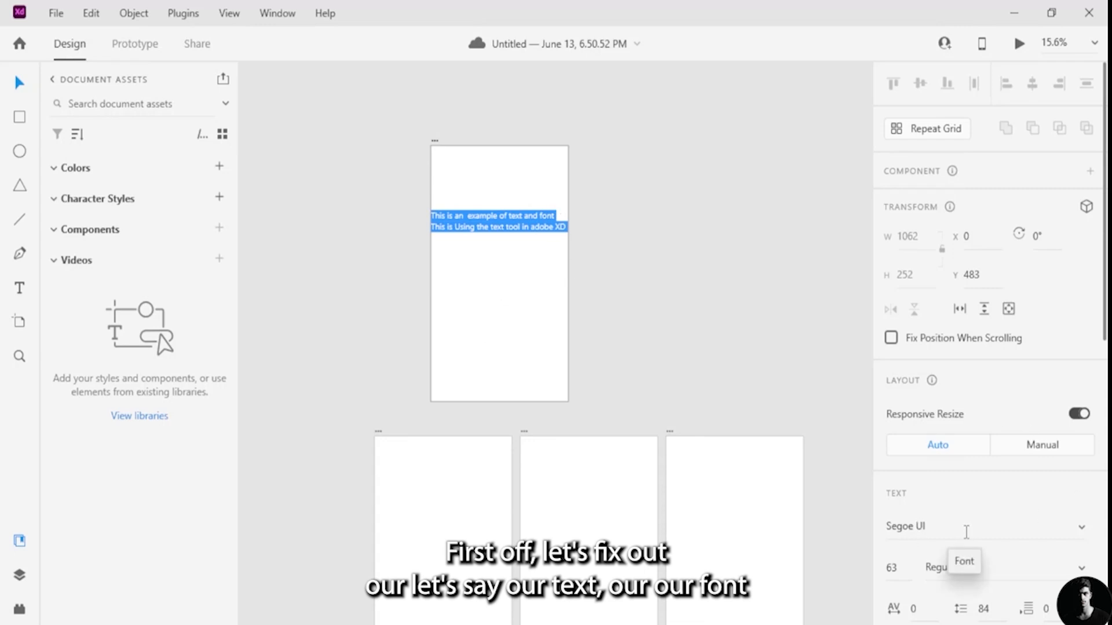
# Step: Apply the Pristina font to the two-line text and undo the font change
pyautogui.click(1079, 533)
pyautogui.click(1081, 532)
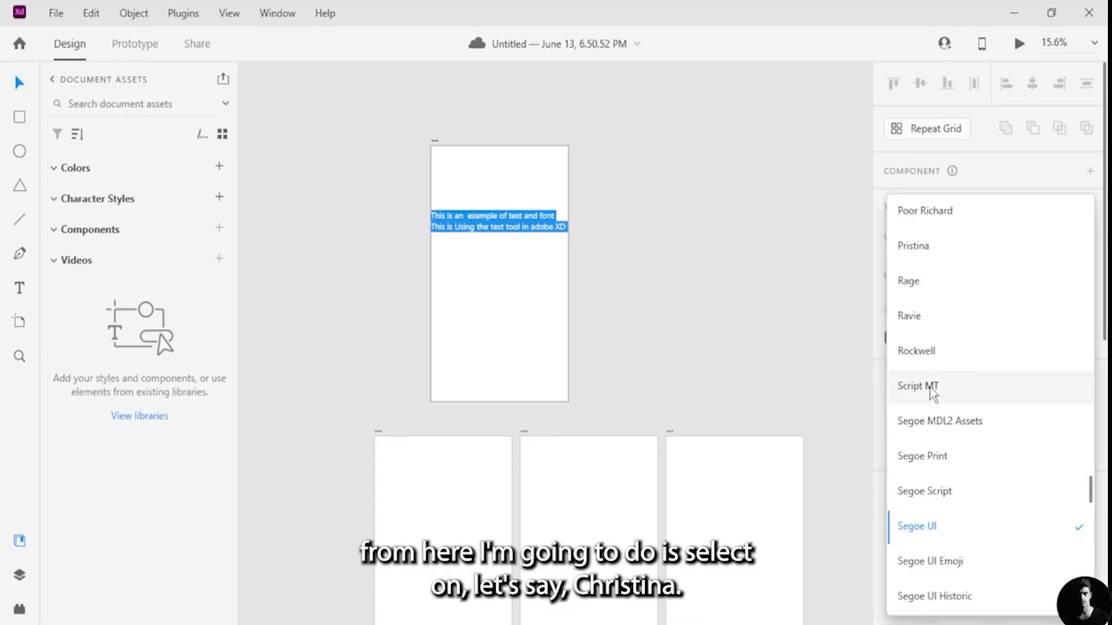
pyautogui.click(968, 245)
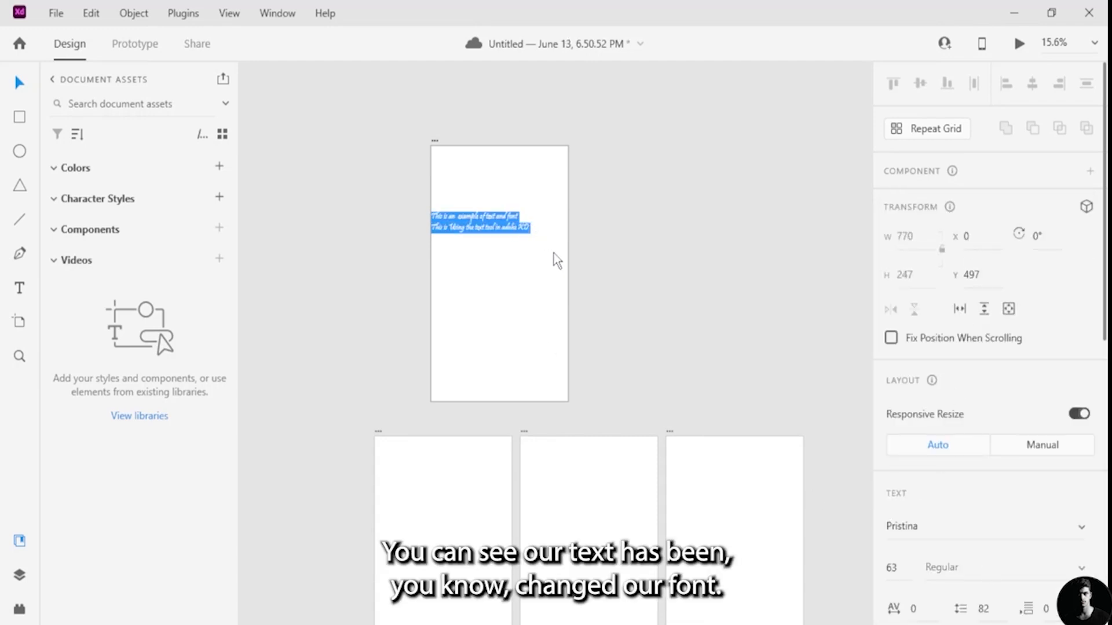
pyautogui.hotkey('ctrl', 'z')
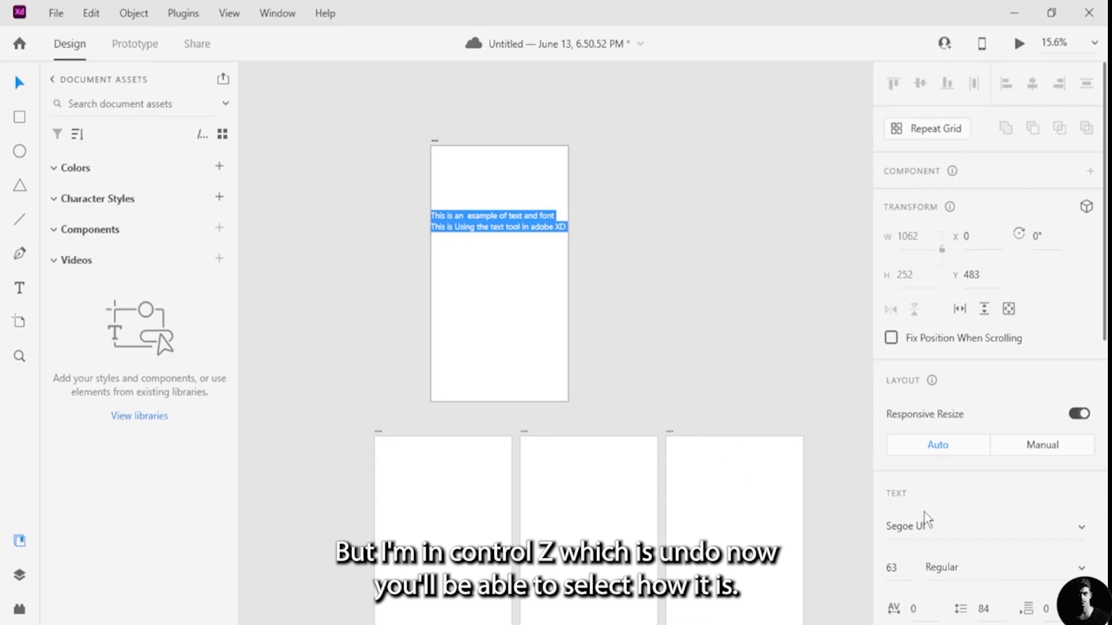
# Step: Set the font style of the two-line text to Bold and finish editing the text
pyautogui.click(971, 571)
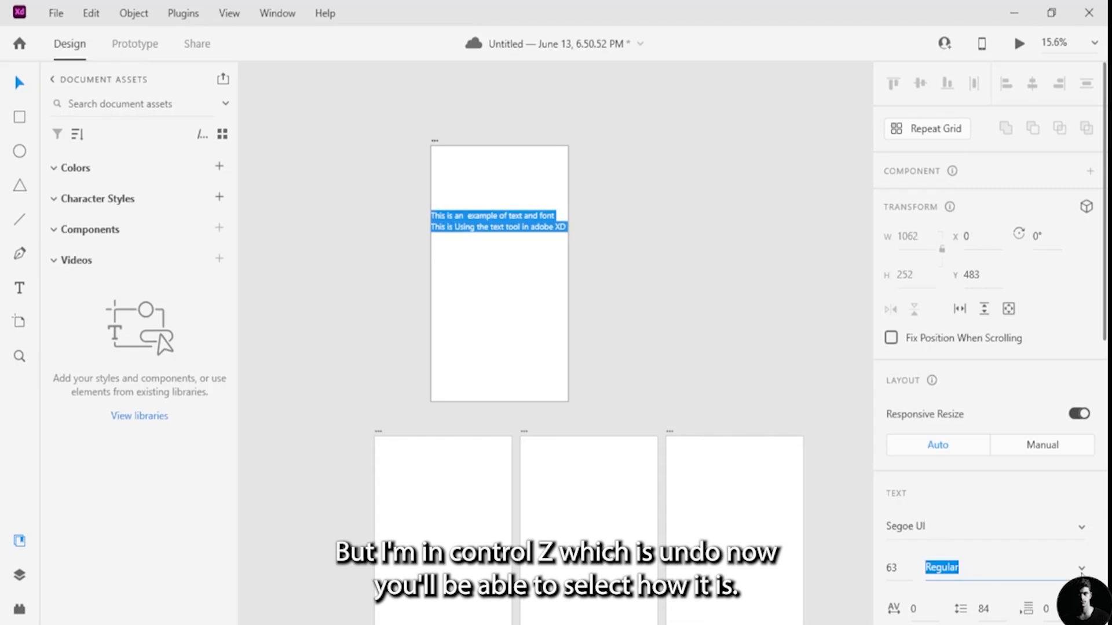
pyautogui.click(972, 571)
pyautogui.click(972, 503)
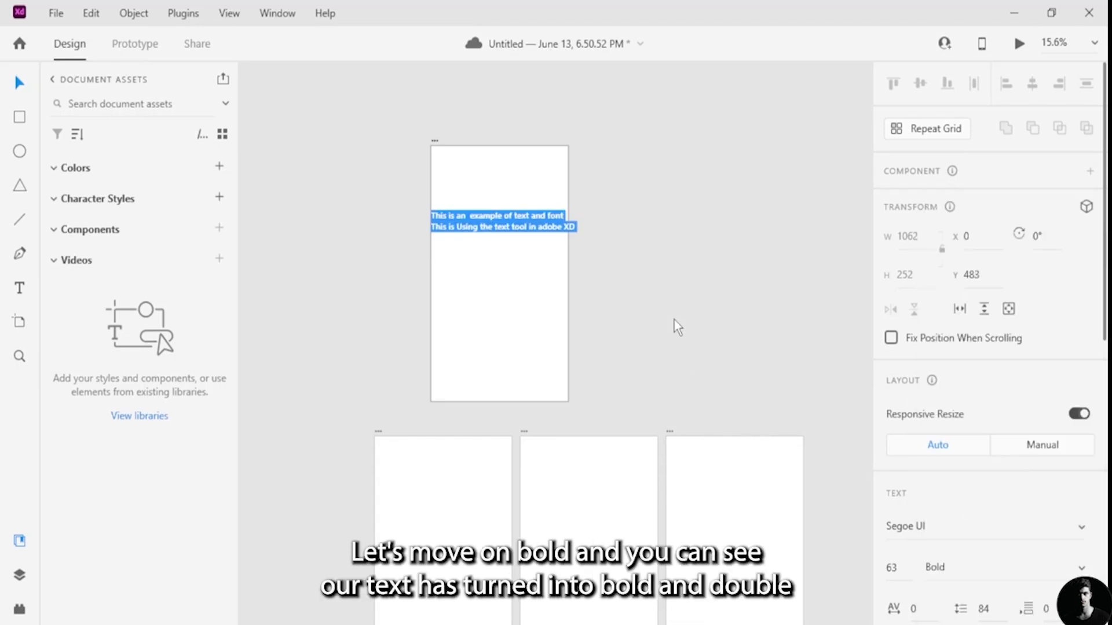
pyautogui.press('Escape')
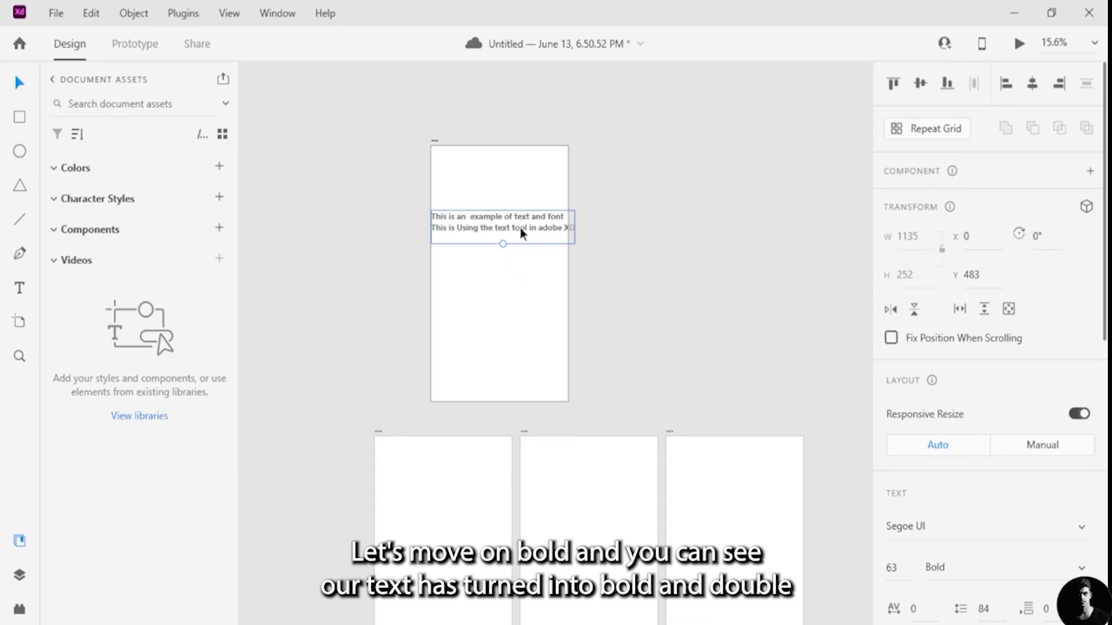
# Step: Reselect both lines of the text and change their font style to Light Italic
pyautogui.doubleClick(516, 219)
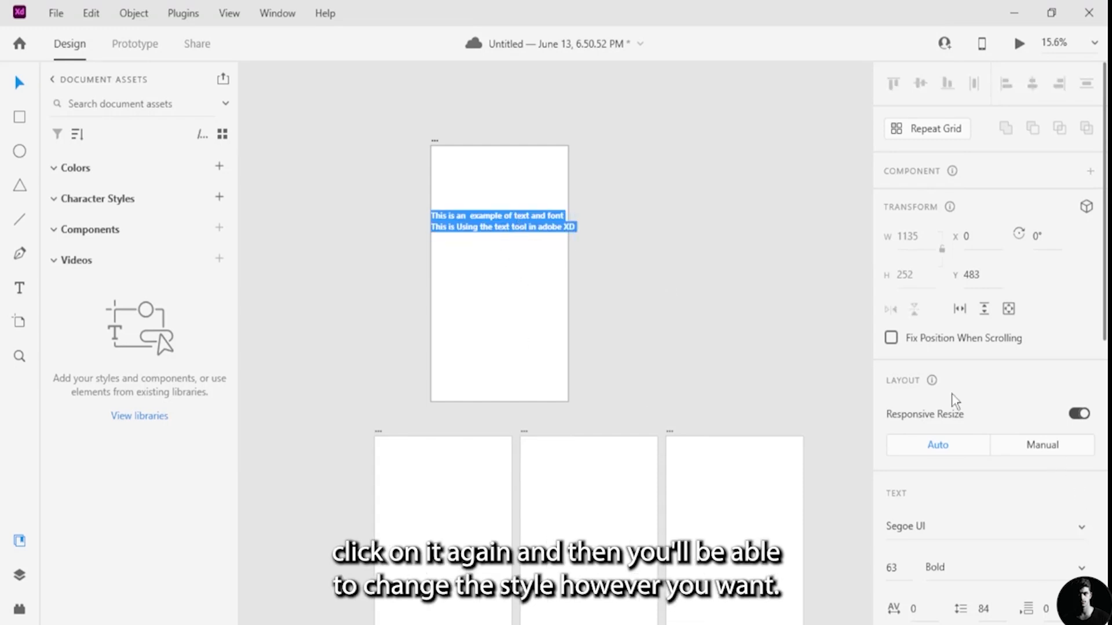
pyautogui.click(1071, 571)
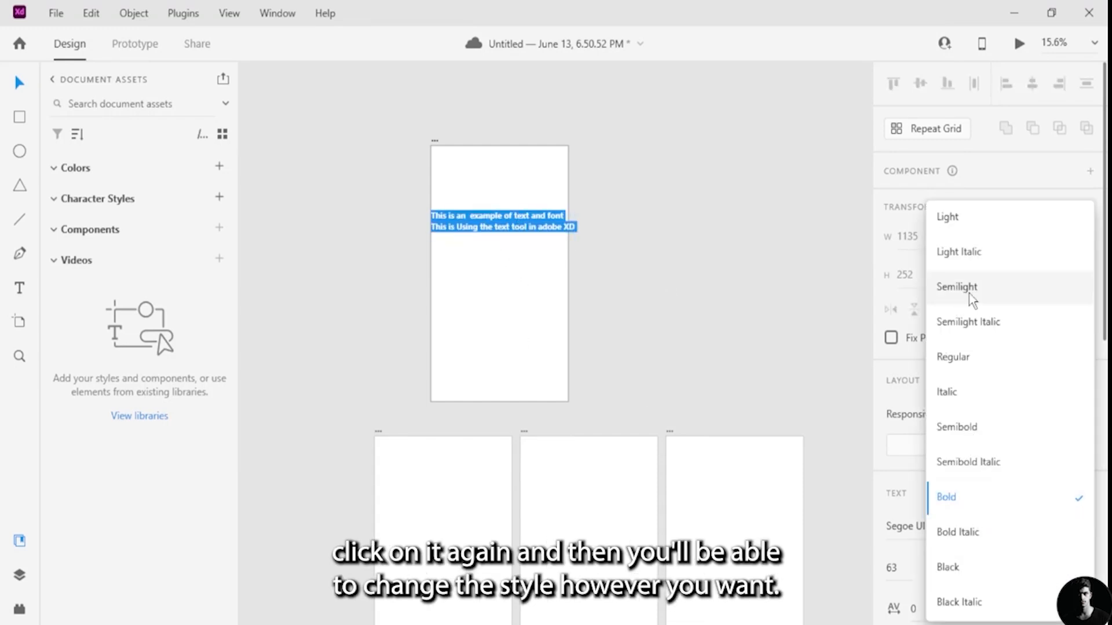
pyautogui.click(966, 255)
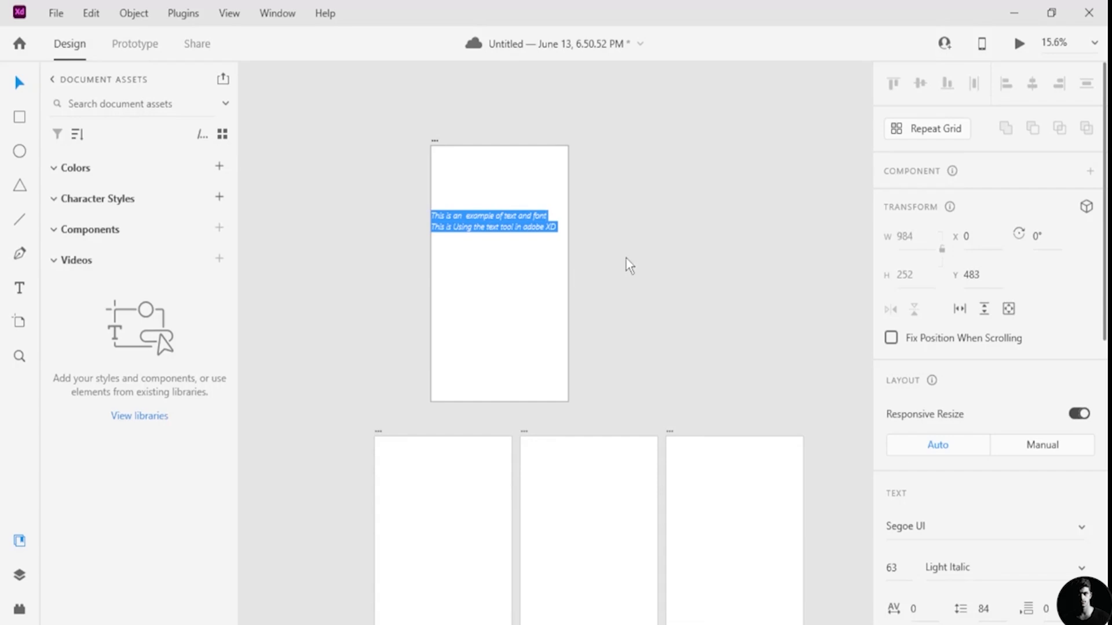
pyautogui.press('Escape')
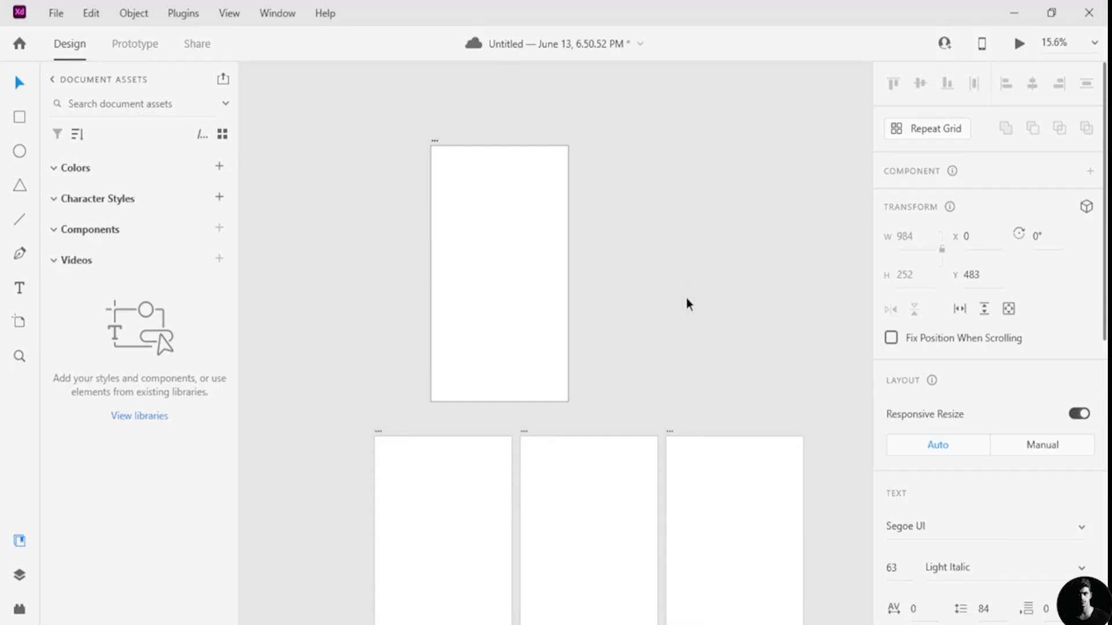
# Step: Select both lines of the example text, underline them and remove the underline again
pyautogui.scroll(4, 610, 237)
pyautogui.scroll(-3, 285, 328)
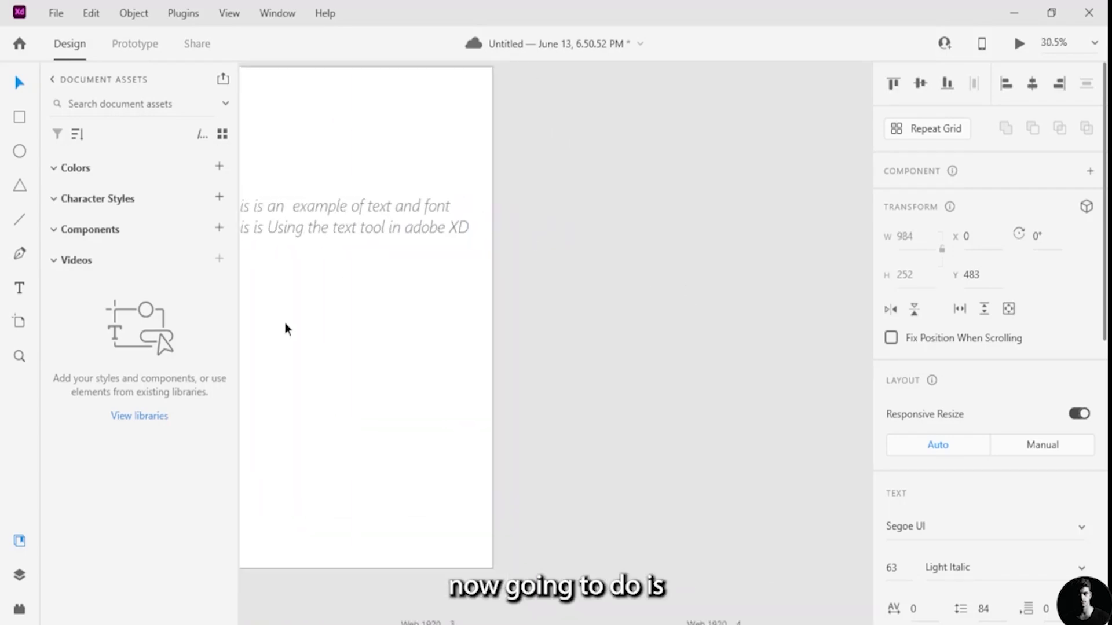
pyautogui.scroll(5, 246, 311)
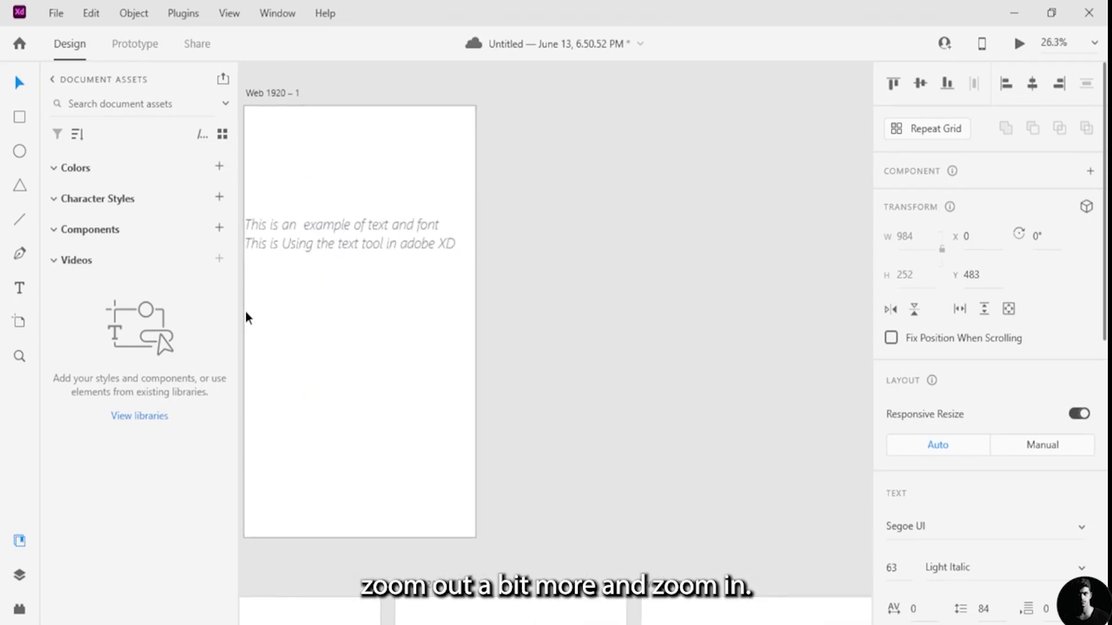
pyautogui.doubleClick(481, 196)
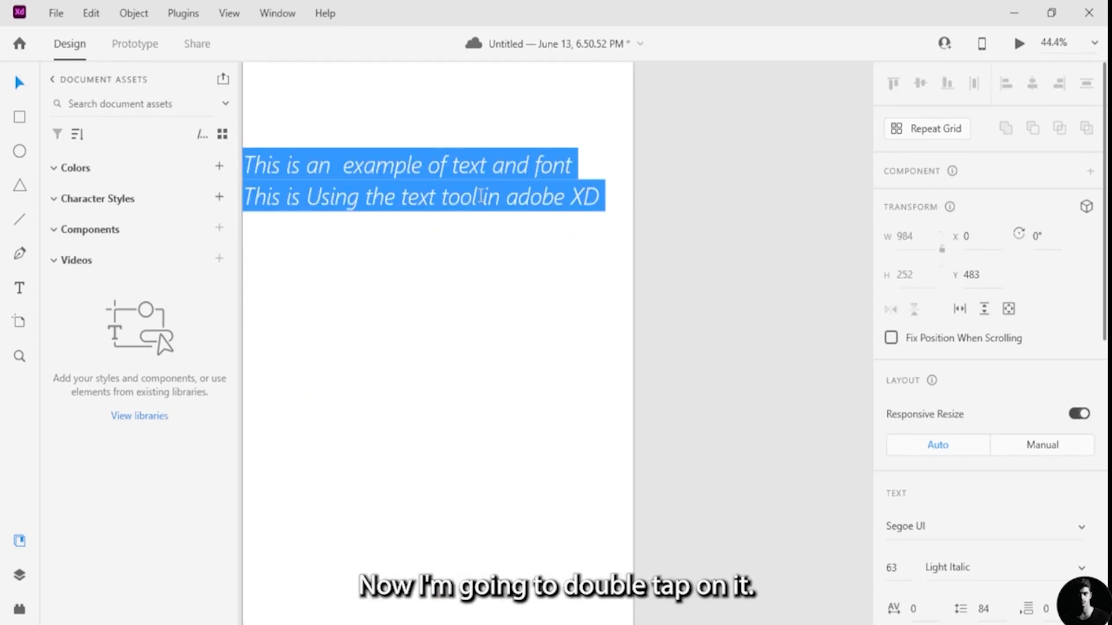
pyautogui.hotkey('ctrl', 'u')
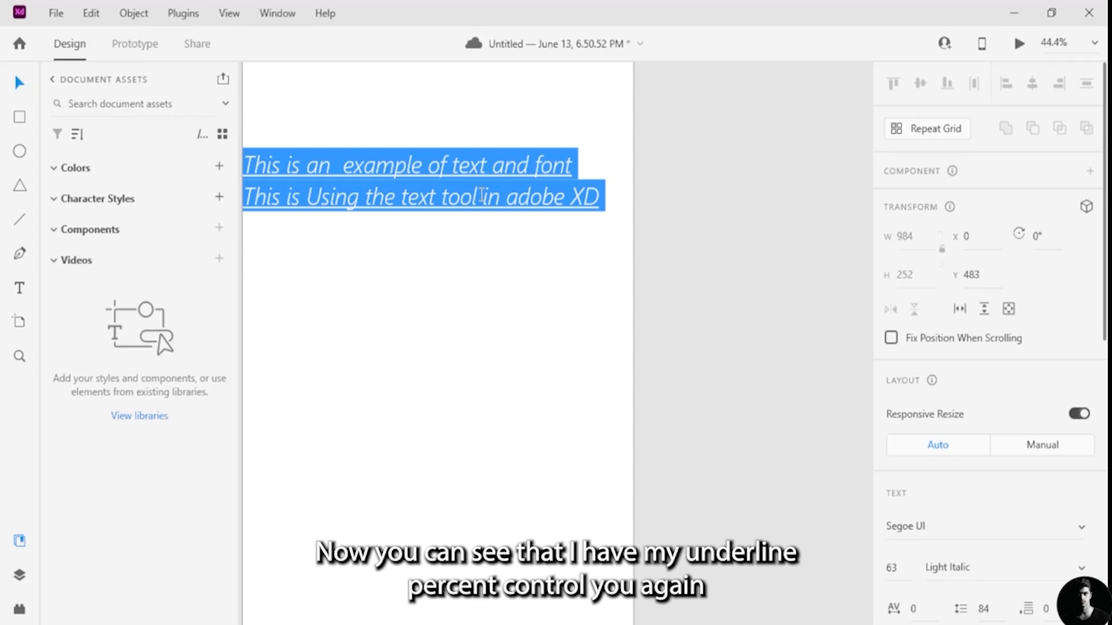
pyautogui.hotkey('ctrl', 'u')
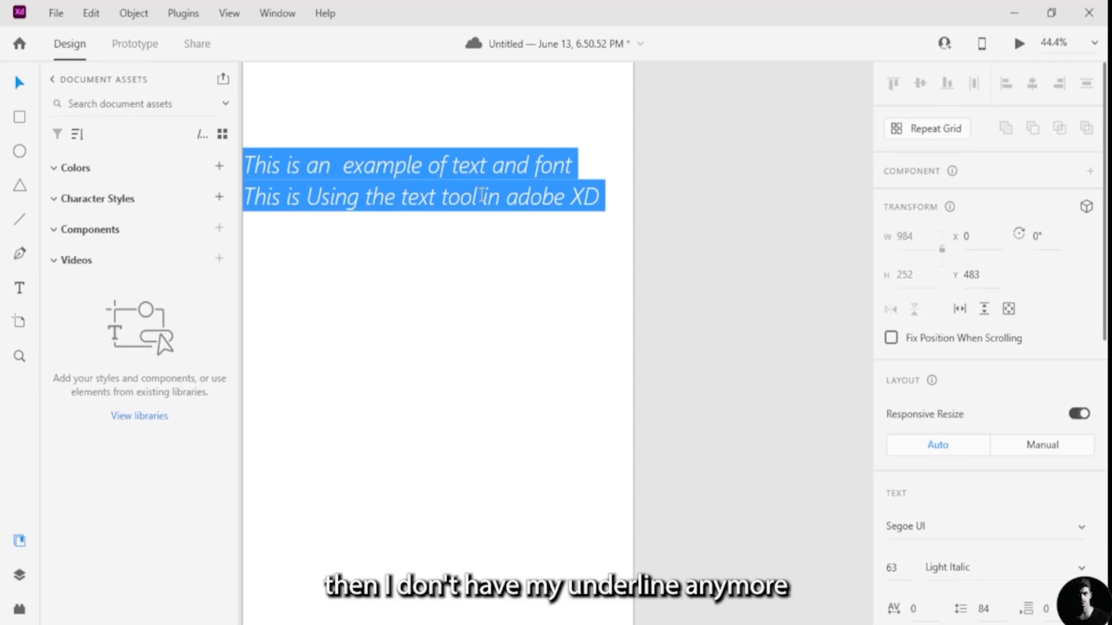
# Step: Toggle italic off and on and bold on and off for the two-line text, ending with the Italic style
pyautogui.hotkey('ctrl', 'i')
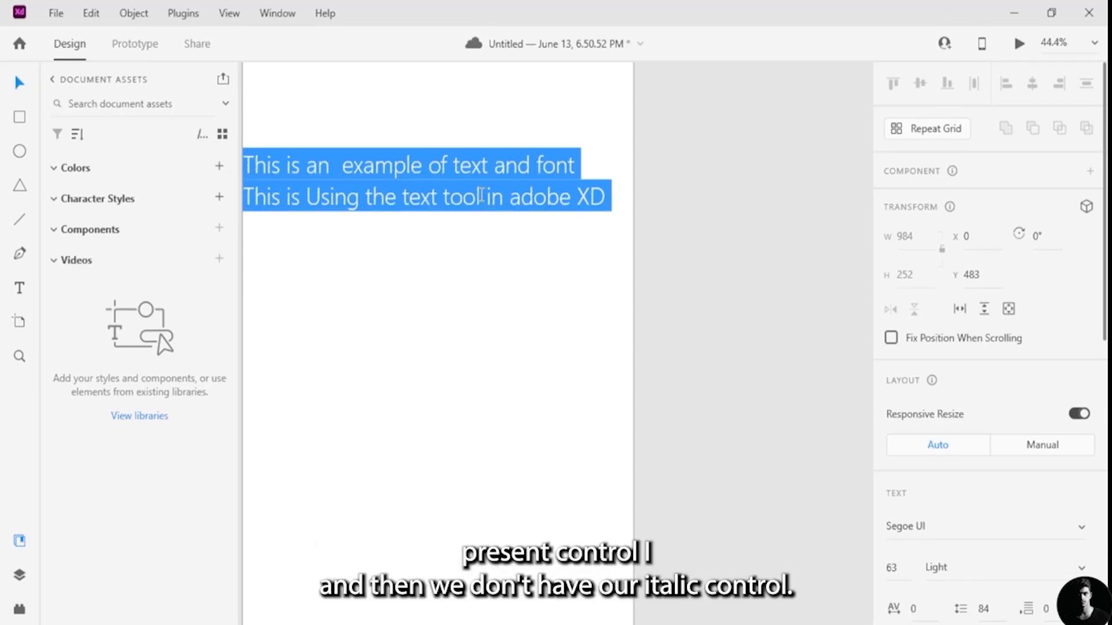
pyautogui.hotkey('ctrl', 'i')
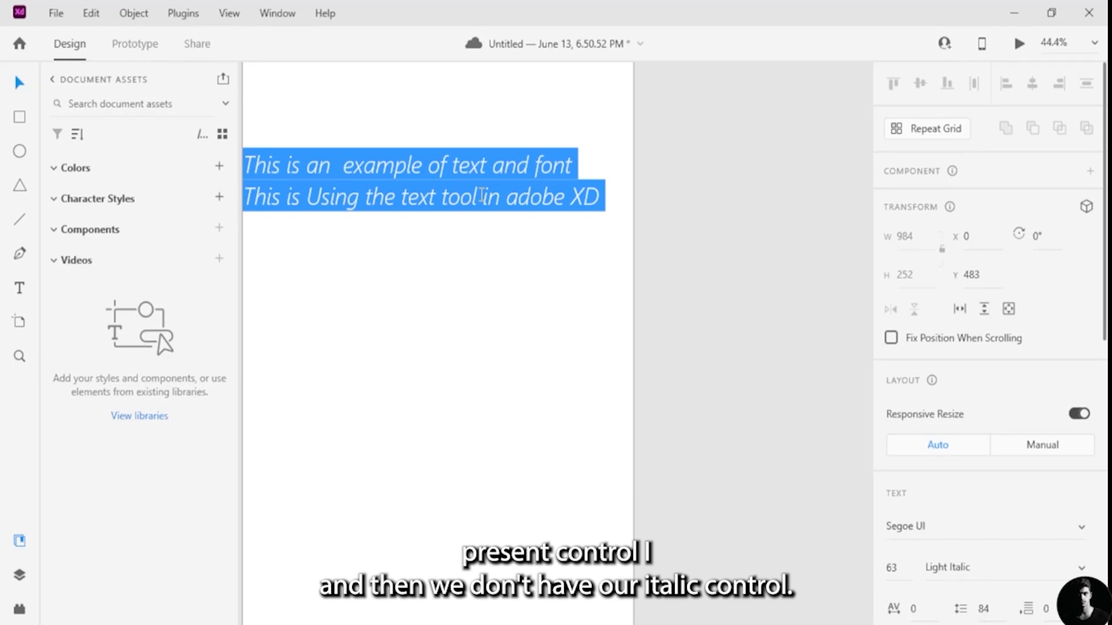
pyautogui.hotkey('ctrl', 'b')
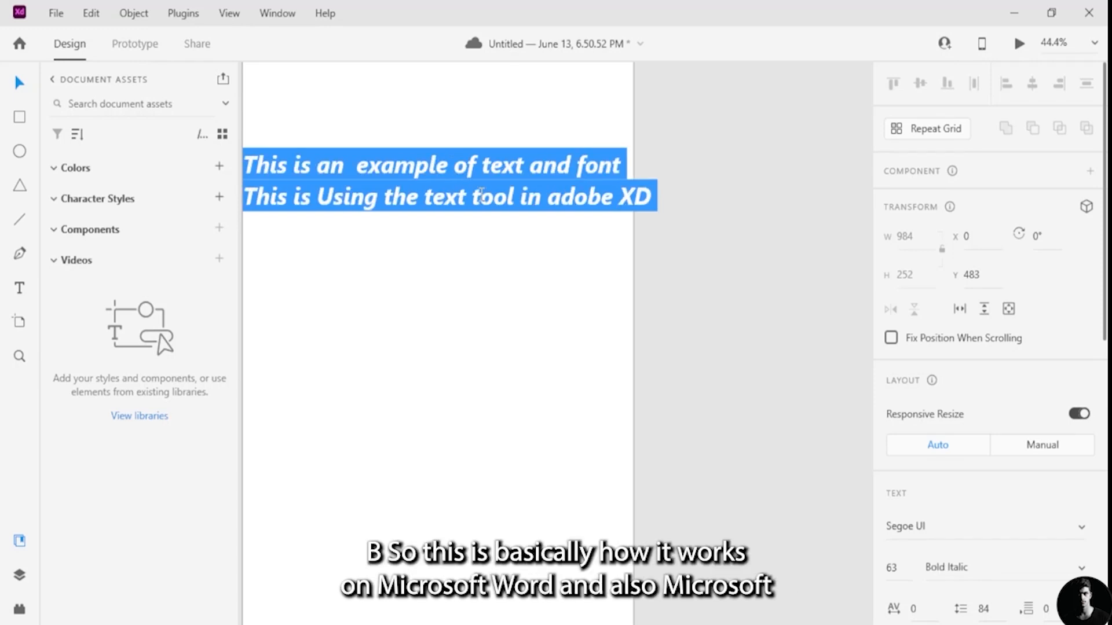
pyautogui.hotkey('ctrl', 'b')
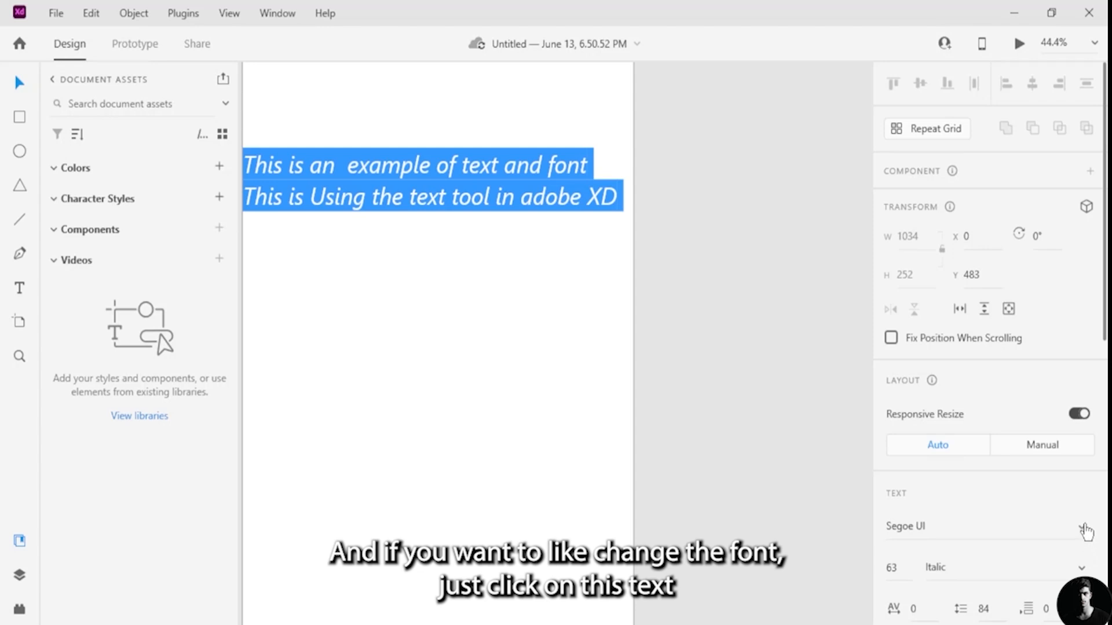
# Step: Change the font of the two selected text lines to Magneto
pyautogui.click(987, 532)
pyautogui.click(1080, 528)
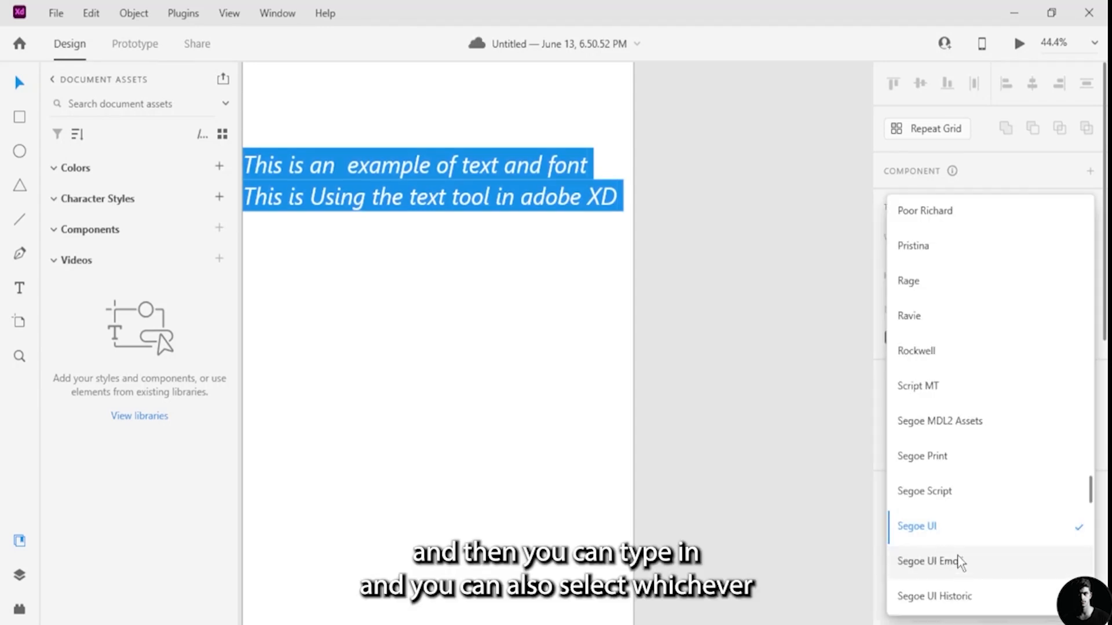
pyautogui.scroll(15, 930, 249)
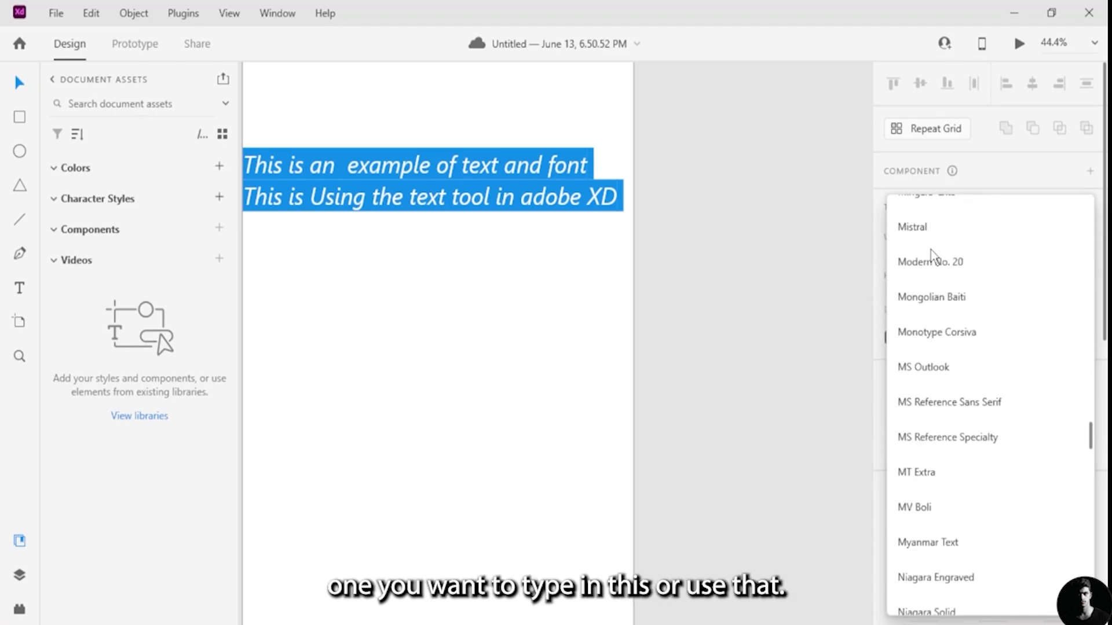
pyautogui.click(931, 251)
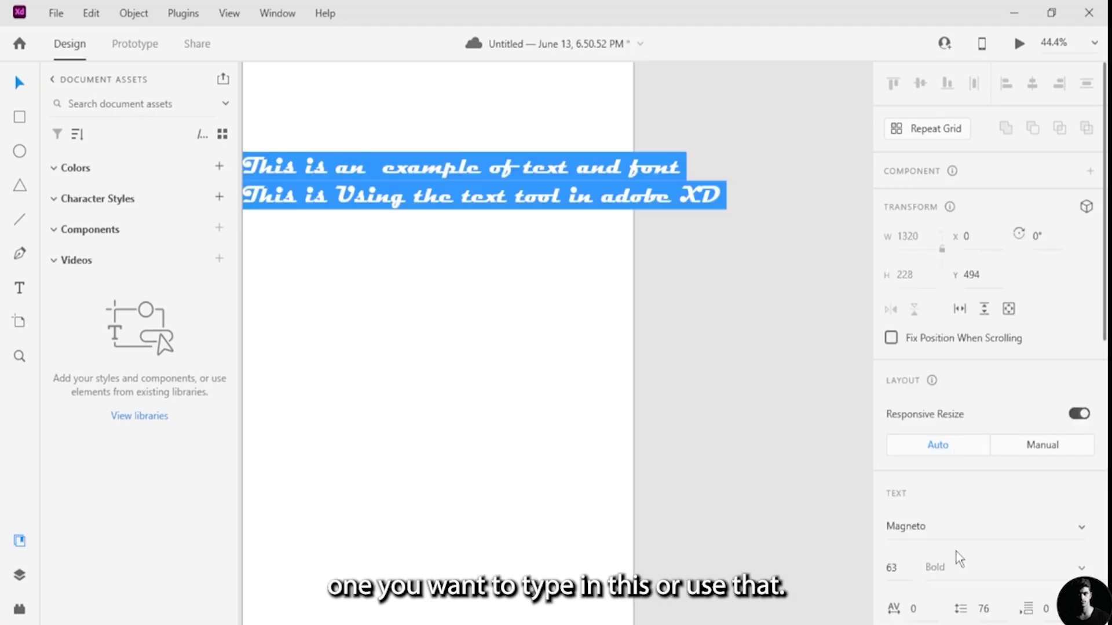
# Step: Set the font of the two-line text to Papyrus and finish editing the text
pyautogui.click(979, 531)
pyautogui.press('BackSpace')
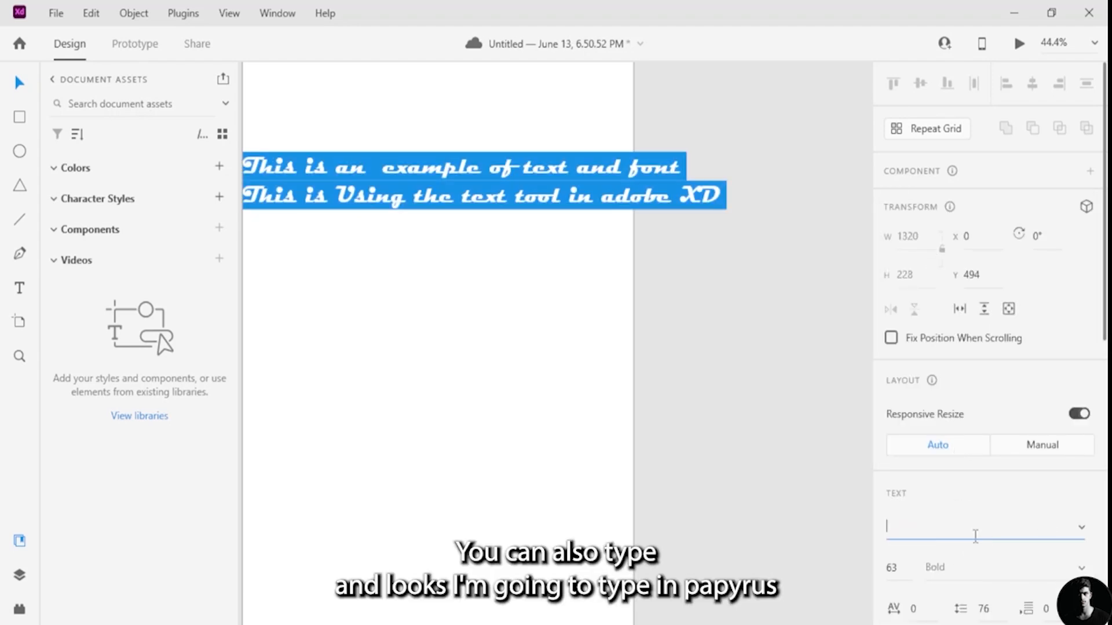
pyautogui.write('Papyrus')
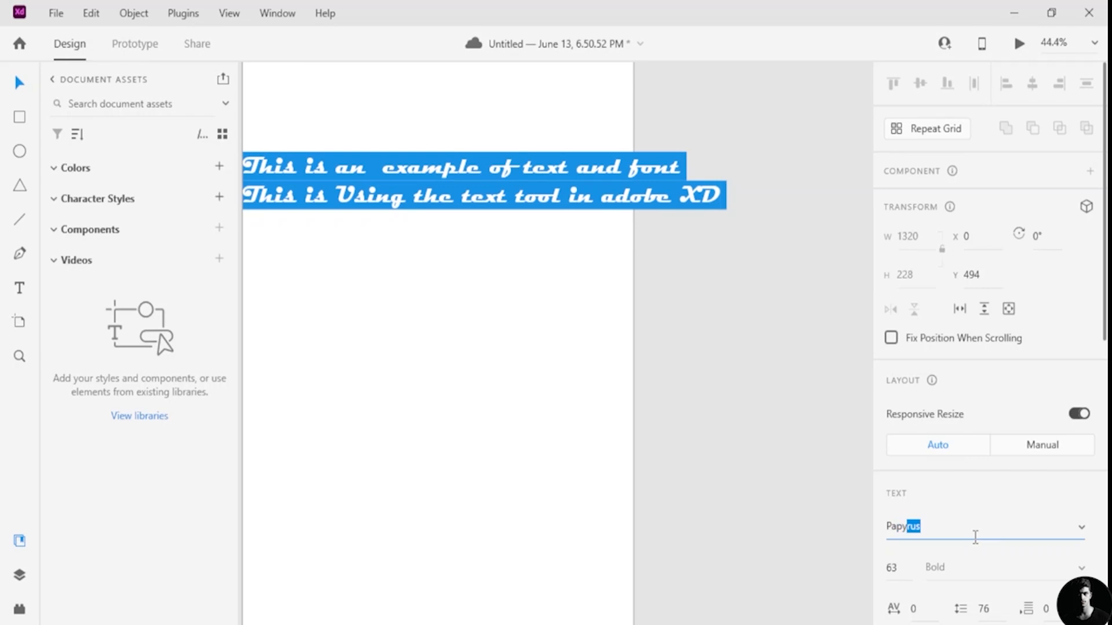
pyautogui.press('Return')
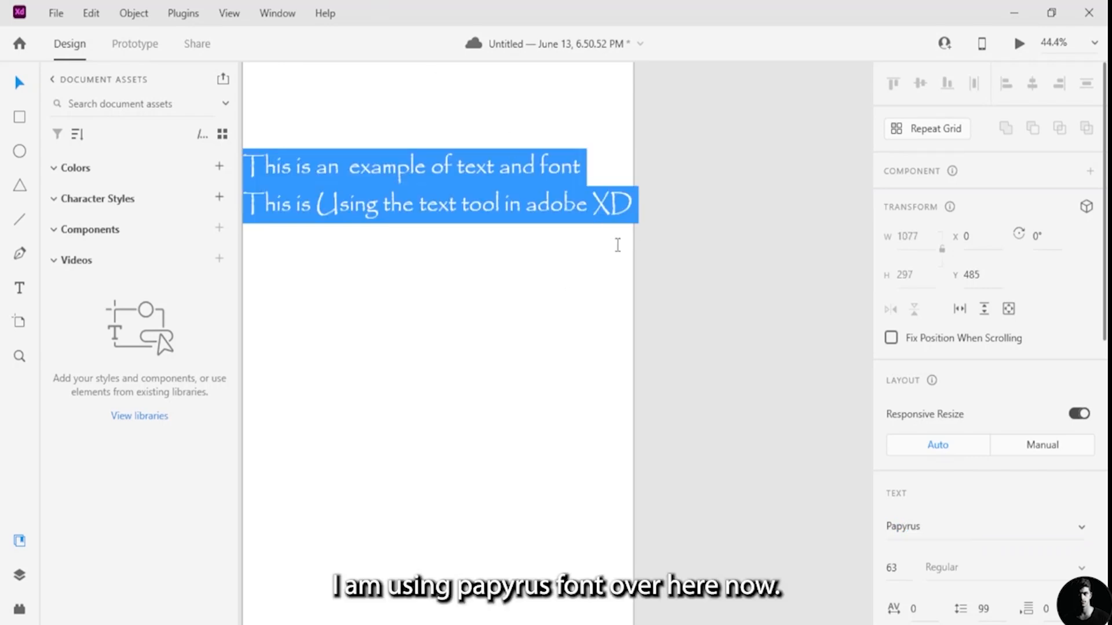
pyautogui.press('Escape')
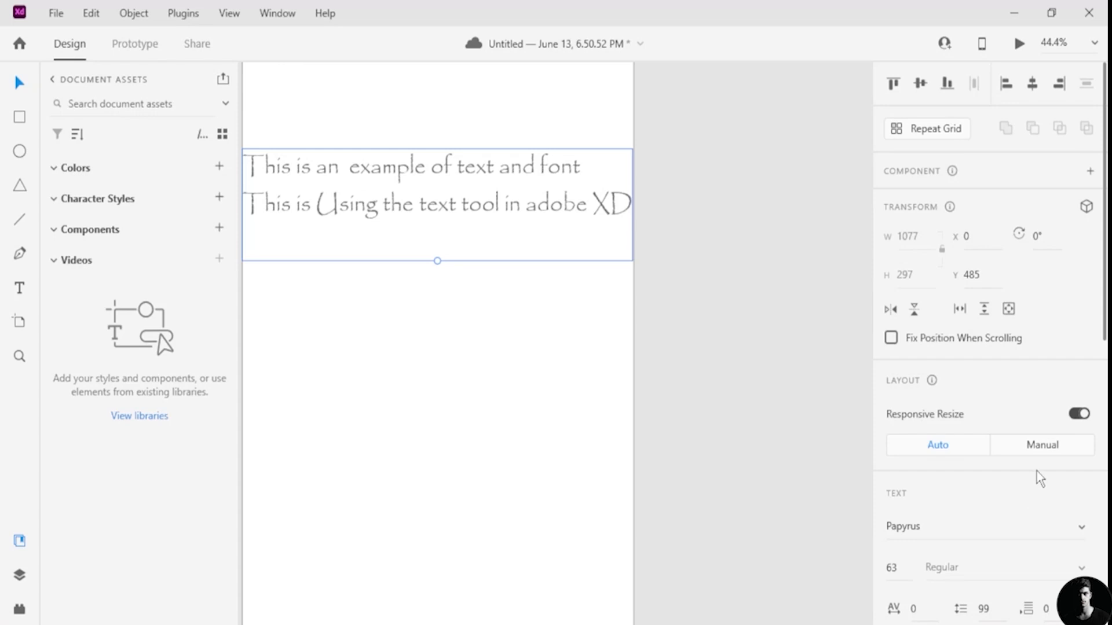
# Step: Turn on Fix Position When Scrolling for the two-line text, check it while panning the artboard, and turn the option off again
pyautogui.click(892, 339)
pyautogui.scroll(-5, 477, 384)
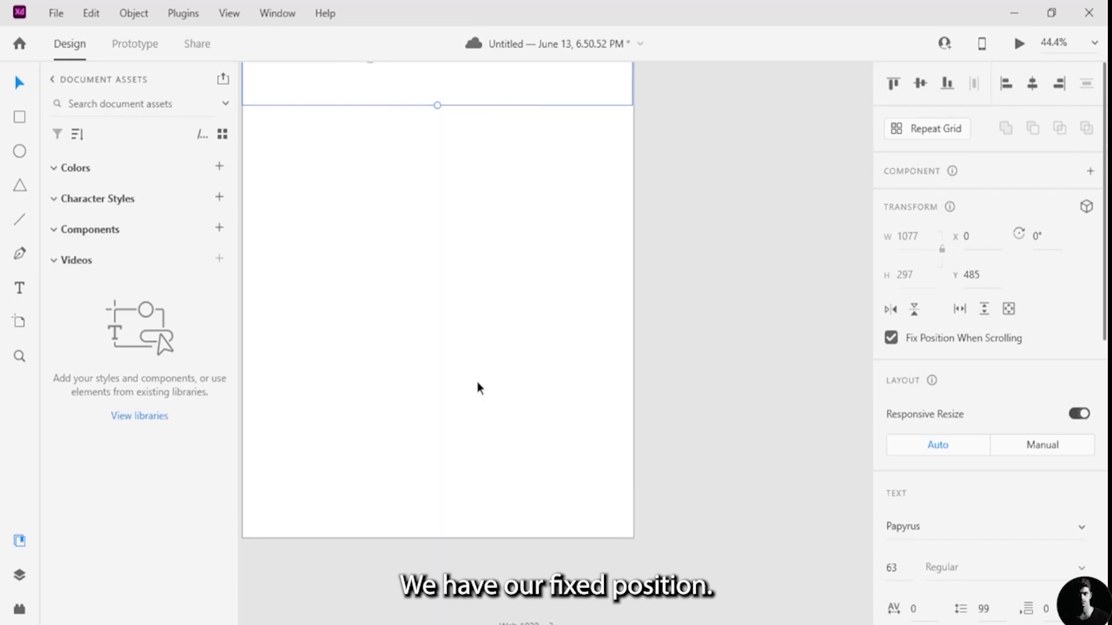
pyautogui.moveTo(477, 384); pyautogui.dragTo(613, 551)
pyautogui.scroll(-1, 610, 302)
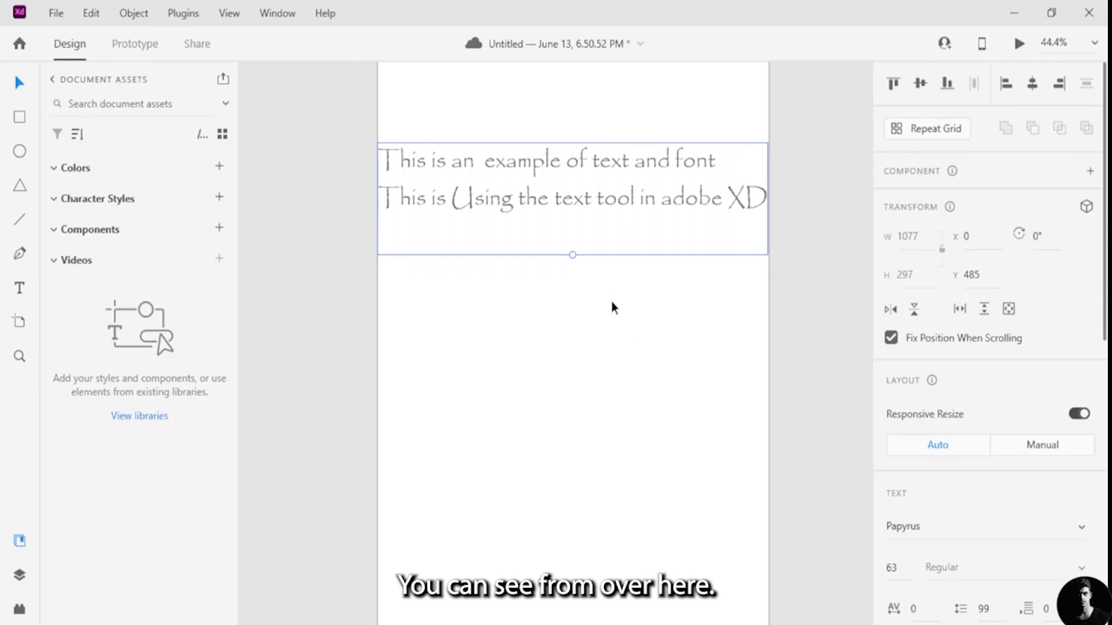
pyautogui.scroll(2, 609, 313)
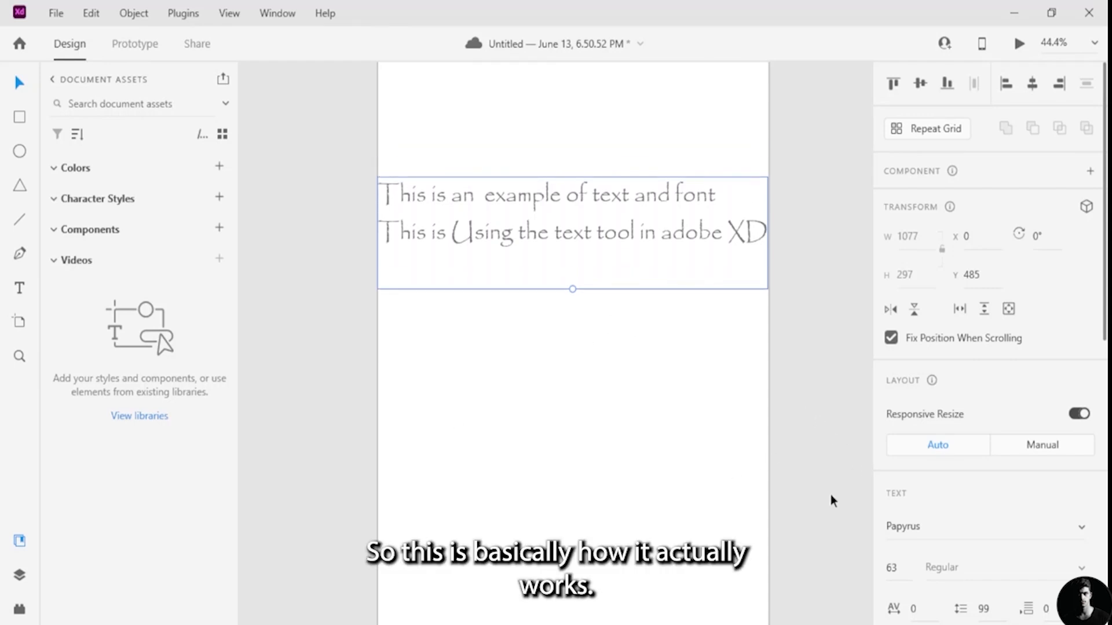
pyautogui.scroll(-5, 783, 418)
pyautogui.scroll(3, 810, 509)
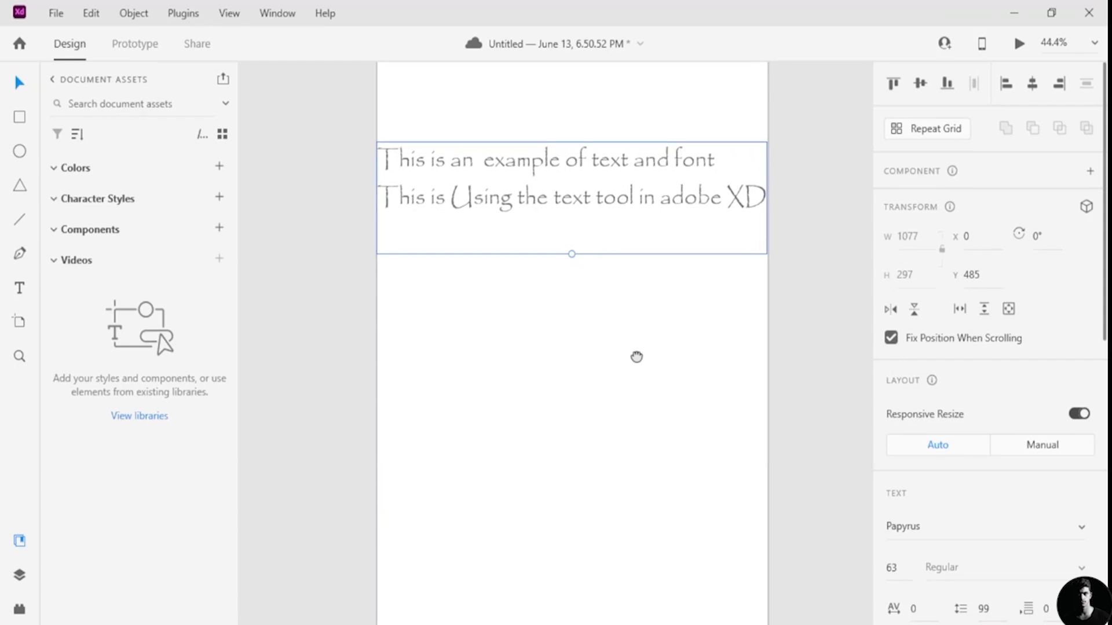
pyautogui.moveTo(635, 355); pyautogui.dragTo(615, 340)
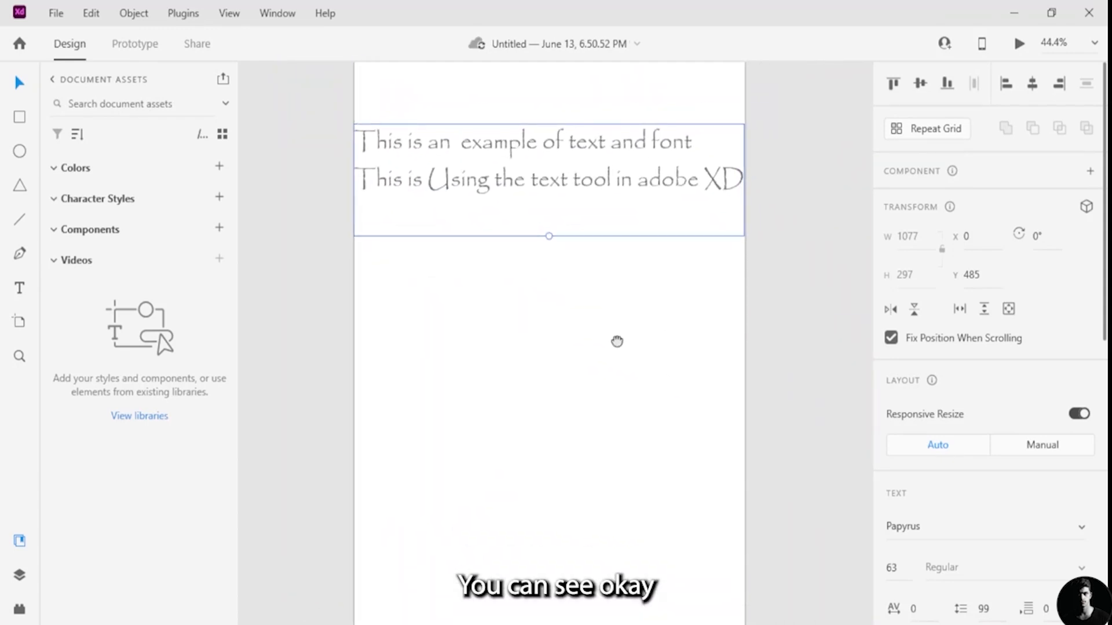
pyautogui.click(891, 337)
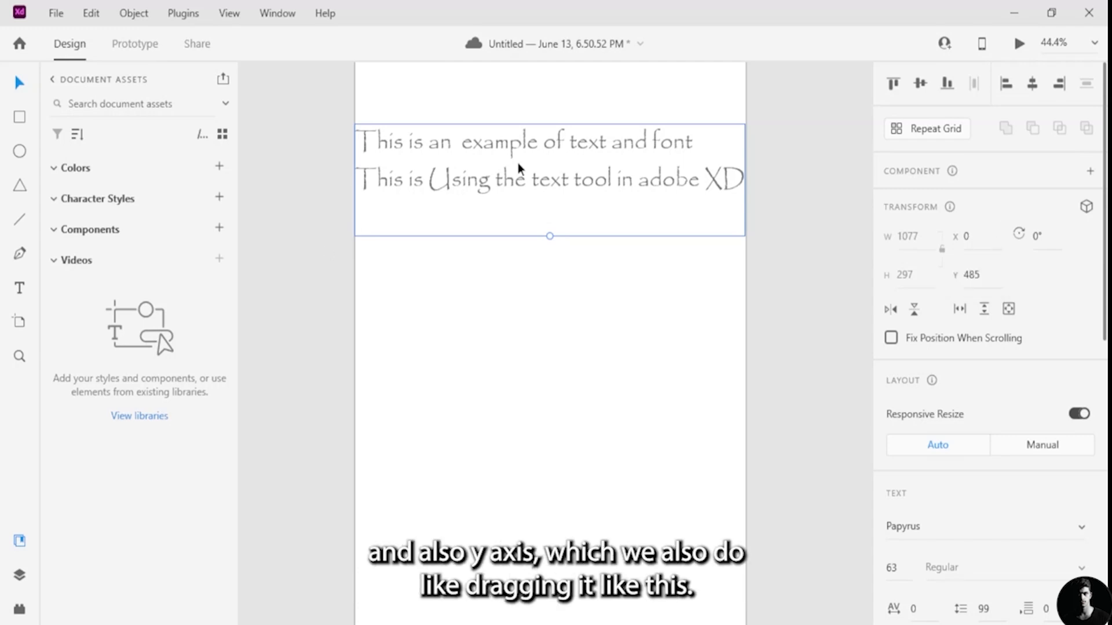
# Step: Move the two-line text down the artboard to about Y 625 and set its X position to 5
pyautogui.moveTo(548, 214); pyautogui.dragTo(551, 268)
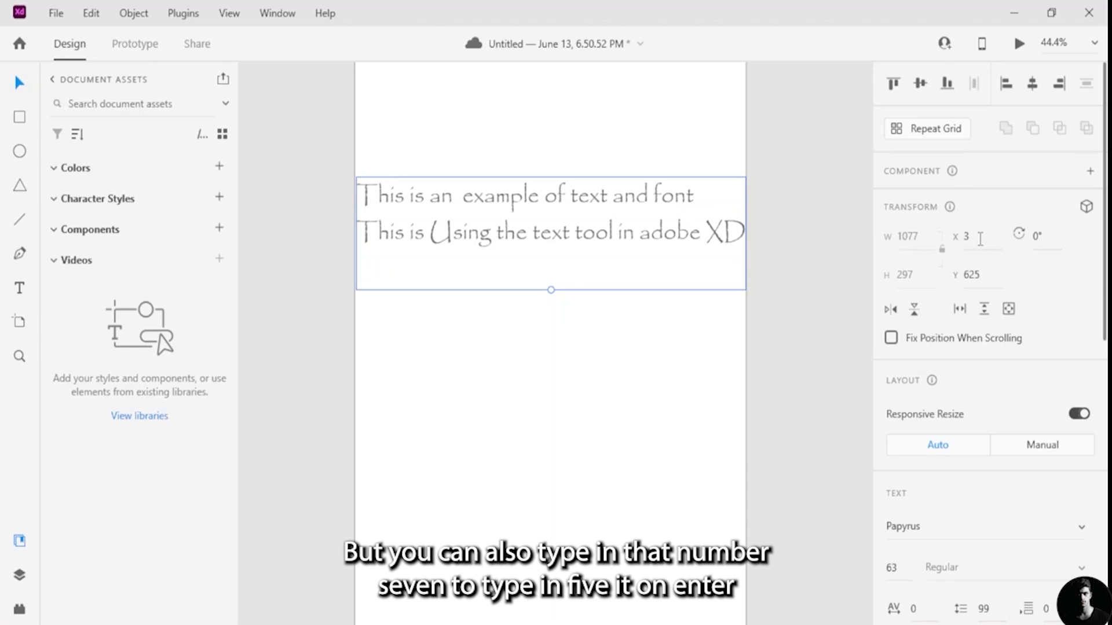
pyautogui.click(980, 239)
pyautogui.press('BackSpace')
pyautogui.write('5')
pyautogui.press('Return')
# Step: Set the text's X position to 90, and move the text by hand back to X 0 and about Y 611
pyautogui.press('BackSpace')
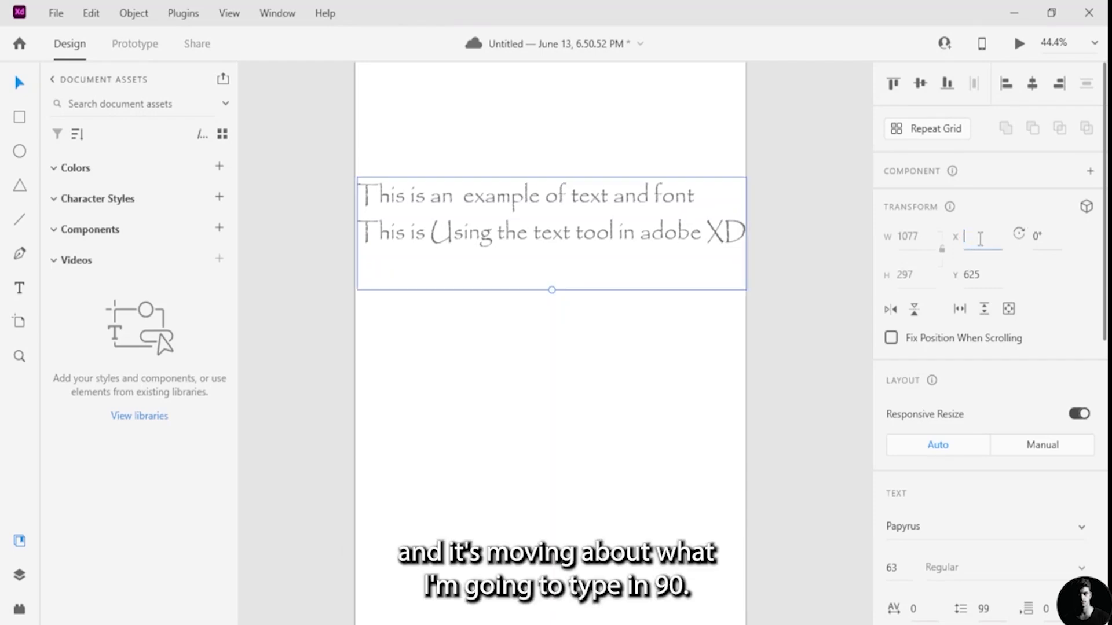
pyautogui.write('90')
pyautogui.press('Return')
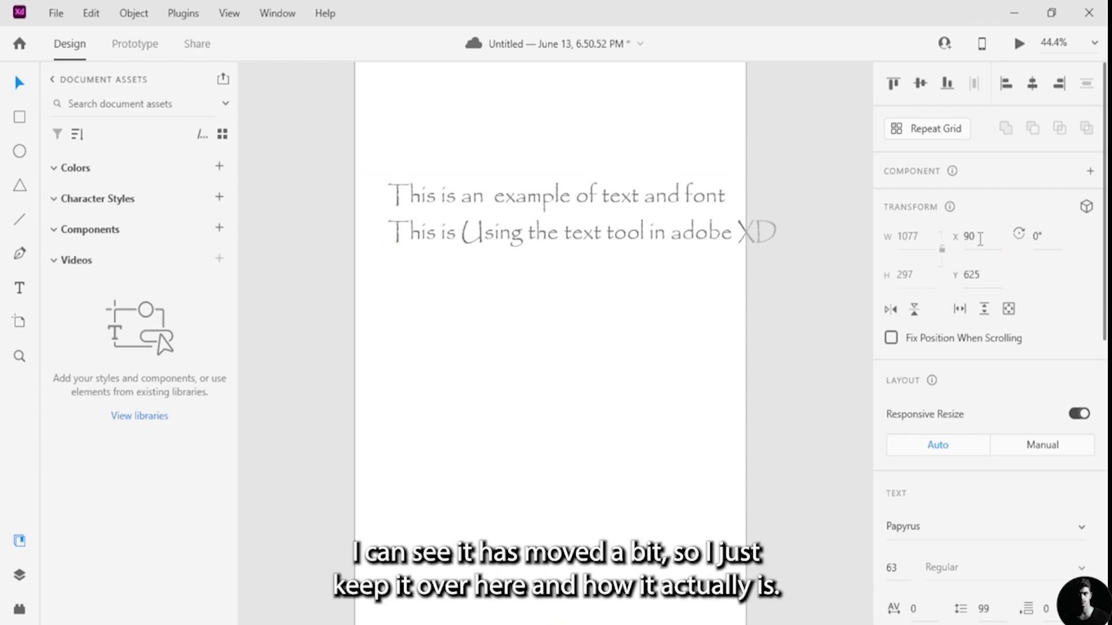
pyautogui.moveTo(684, 221)
pyautogui.mouseDown()
pyautogui.moveTo(638, 215)
pyautogui.moveTo(683, 210)
pyautogui.moveTo(673, 214)
pyautogui.mouseUp()
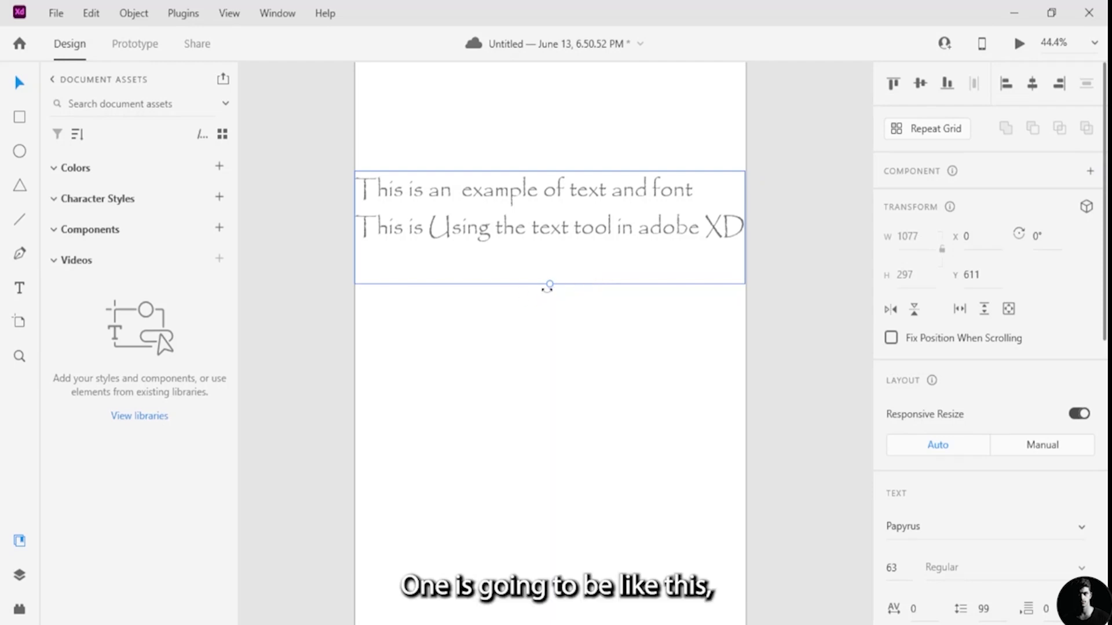
# Step: Rotate the text block by hand to about -28°, and set its rotation to 45°
pyautogui.moveTo(548, 286); pyautogui.dragTo(575, 282)
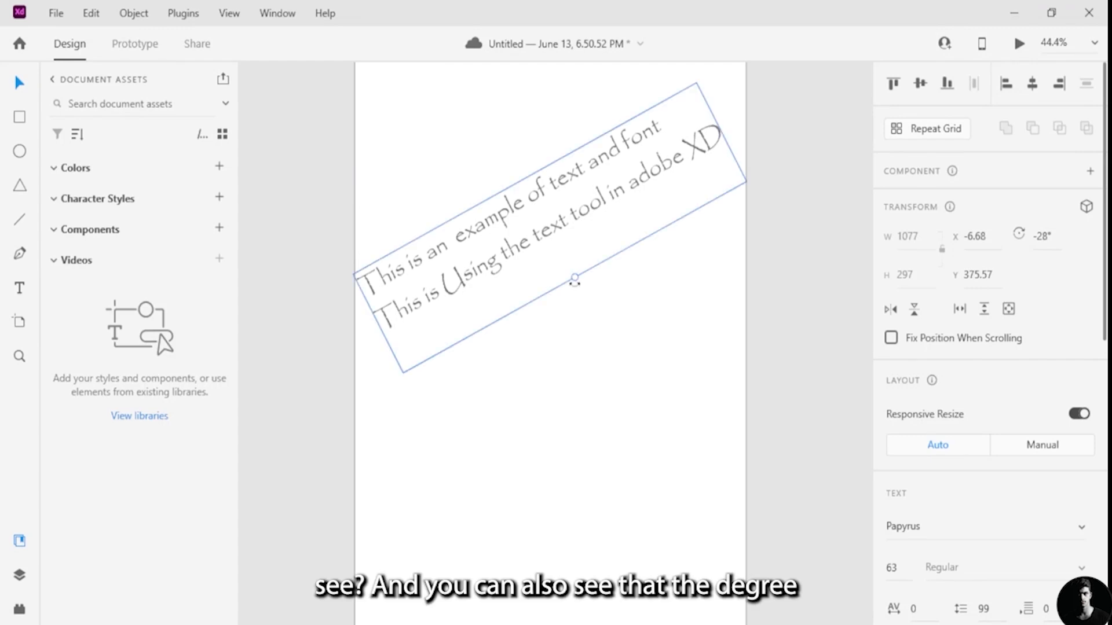
pyautogui.click(1047, 236)
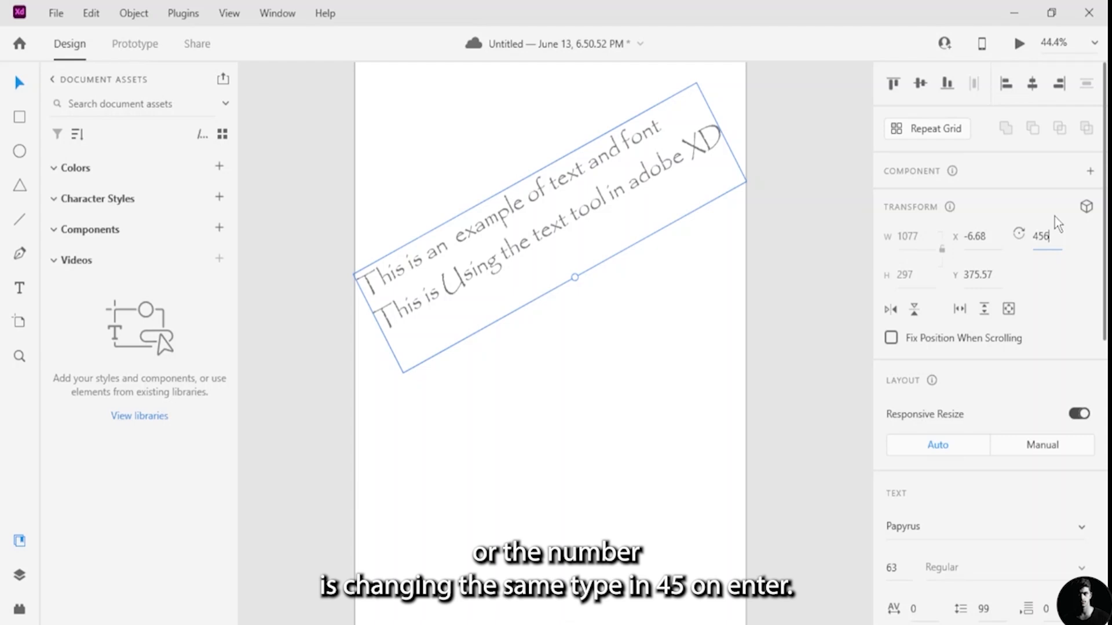
pyautogui.press('Return')
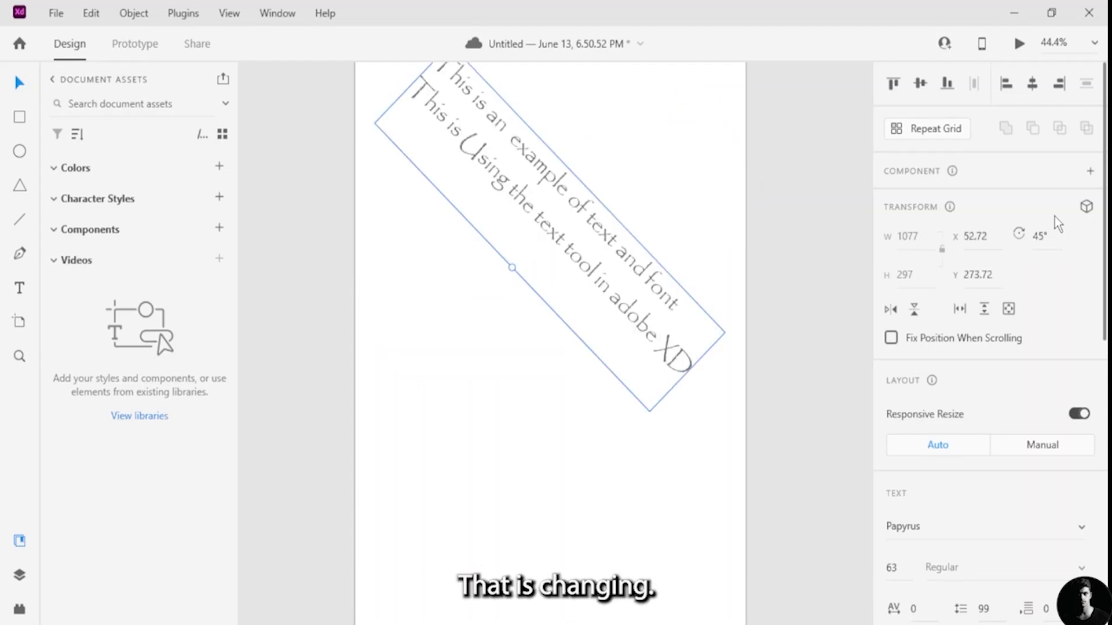
# Step: Set the rotation of the two-line text to 0°
pyautogui.press('Delete')
pyautogui.hotkey('ctrl', 'z')
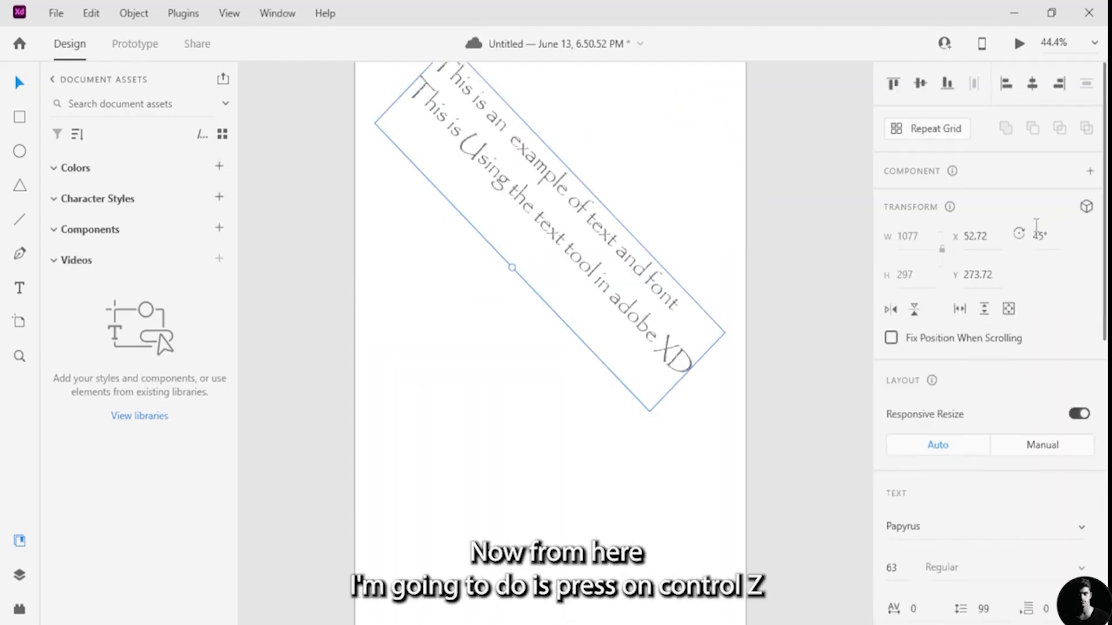
pyautogui.click(1045, 236)
pyautogui.press('BackSpace')
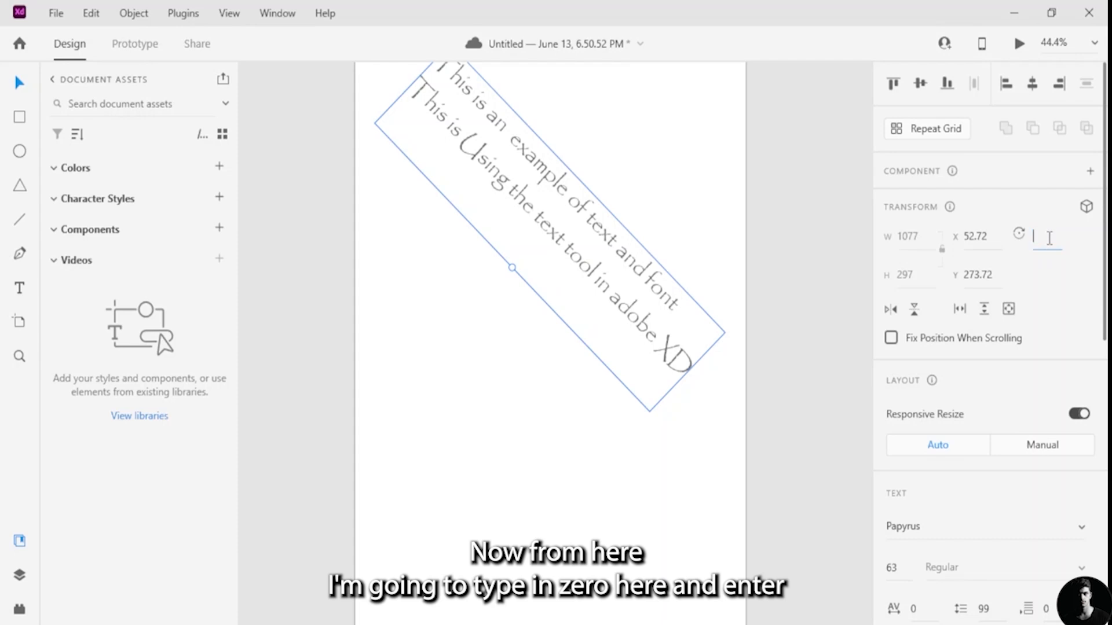
pyautogui.press('Return')
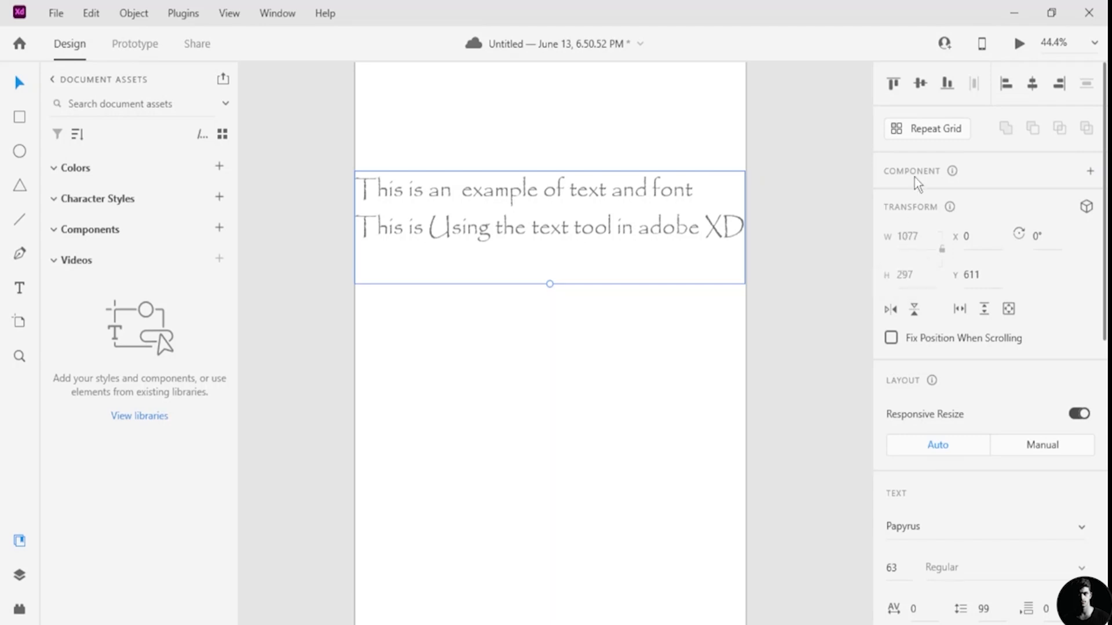
# Step: Align the text to the artboard's top, middle and bottom in turn, and center it horizontally
pyautogui.scroll(-3, 470, 204)
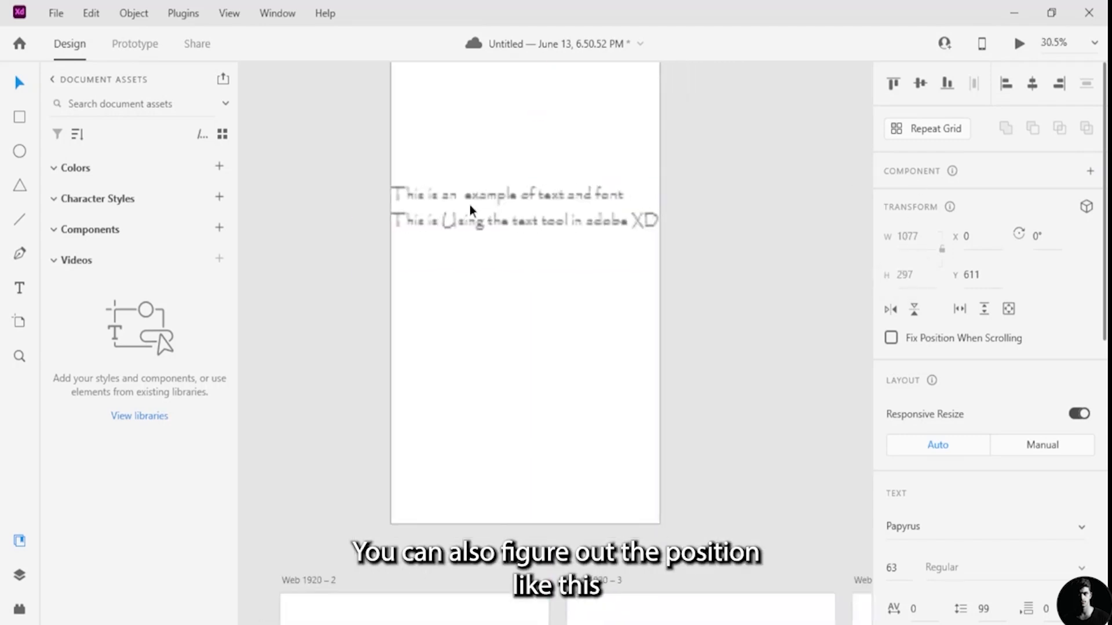
pyautogui.click(890, 90)
pyautogui.click(921, 85)
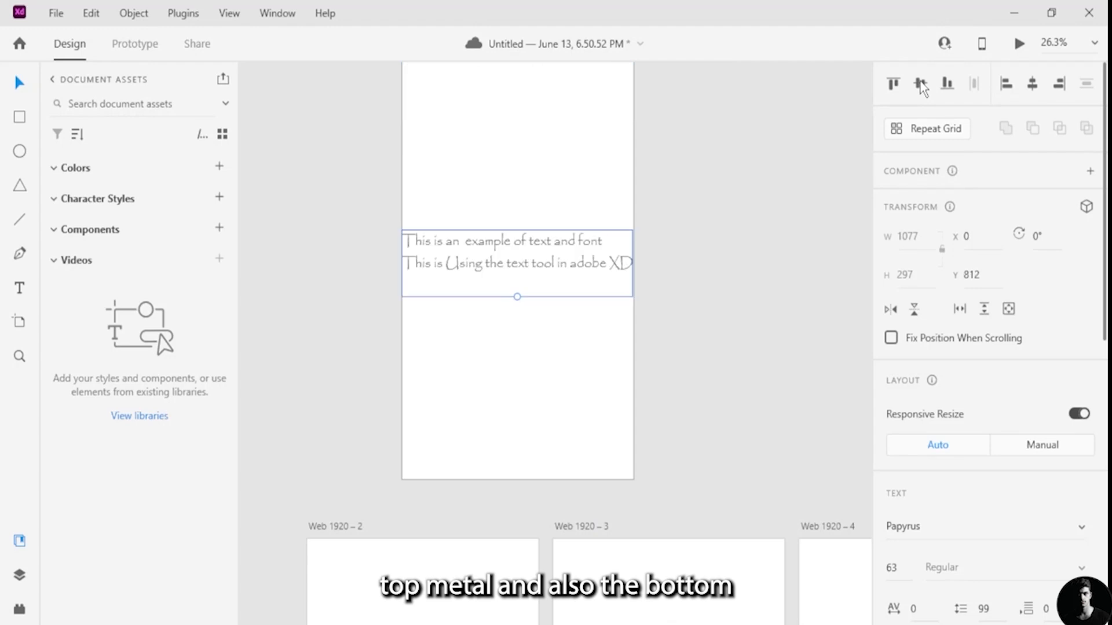
pyautogui.click(946, 85)
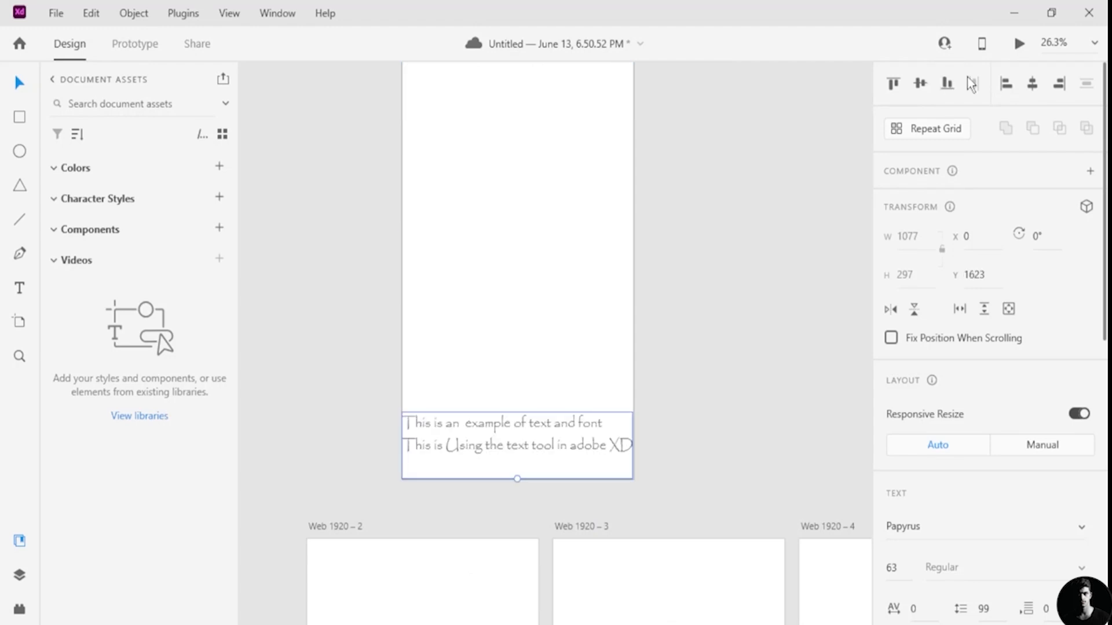
pyautogui.click(1032, 85)
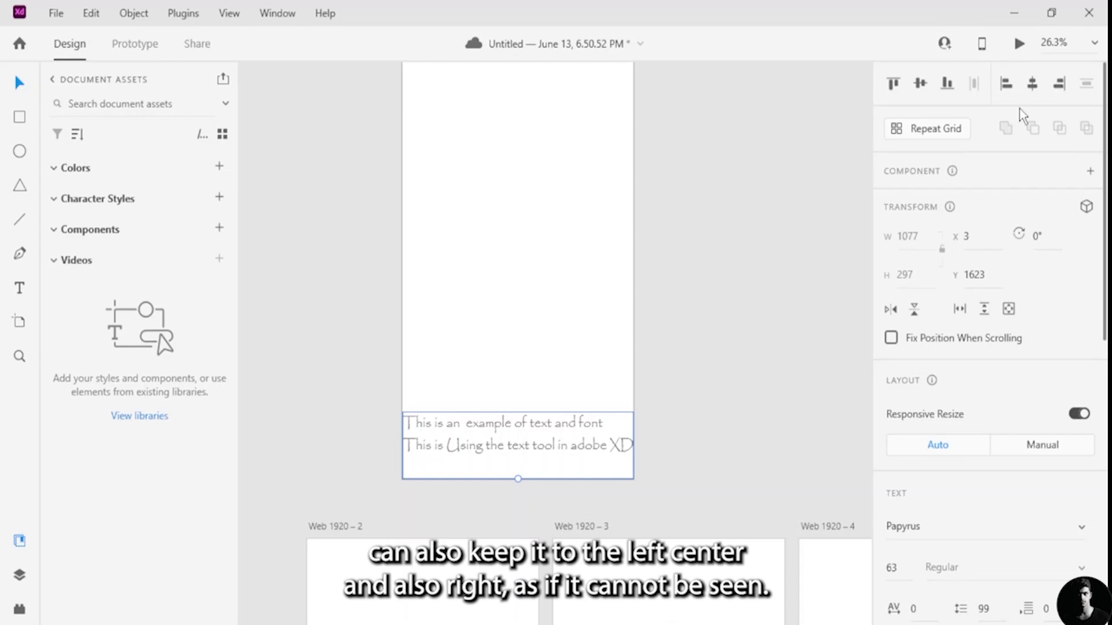
# Step: Set the font size of both text lines to 20 and finish editing the text
pyautogui.doubleClick(611, 453)
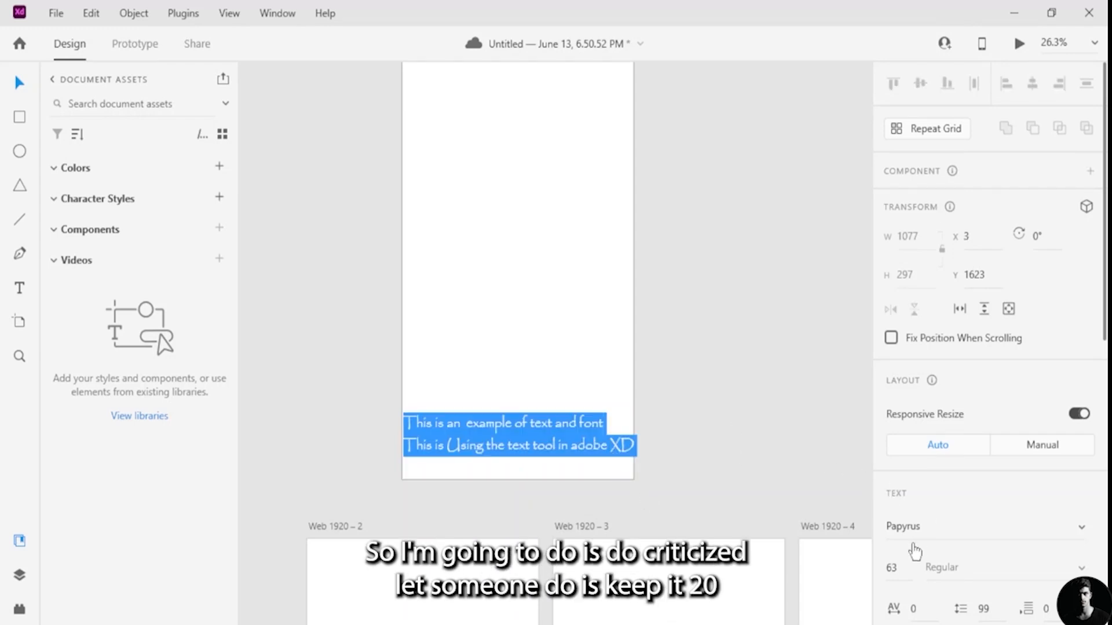
pyautogui.click(894, 568)
pyautogui.press('BackSpace')
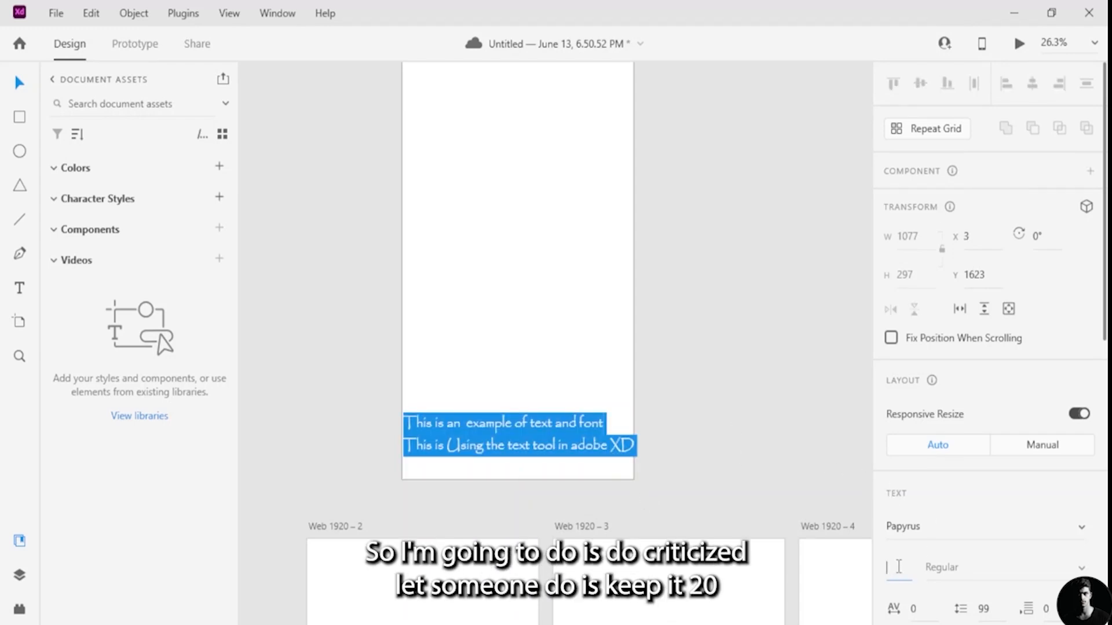
pyautogui.press('Return')
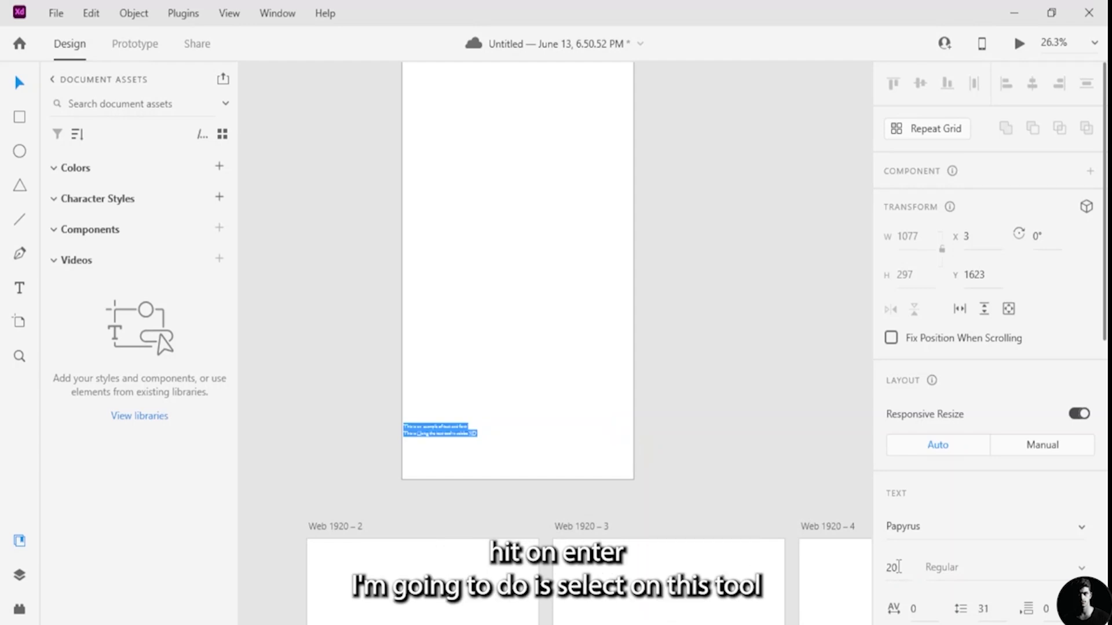
pyautogui.click(482, 395)
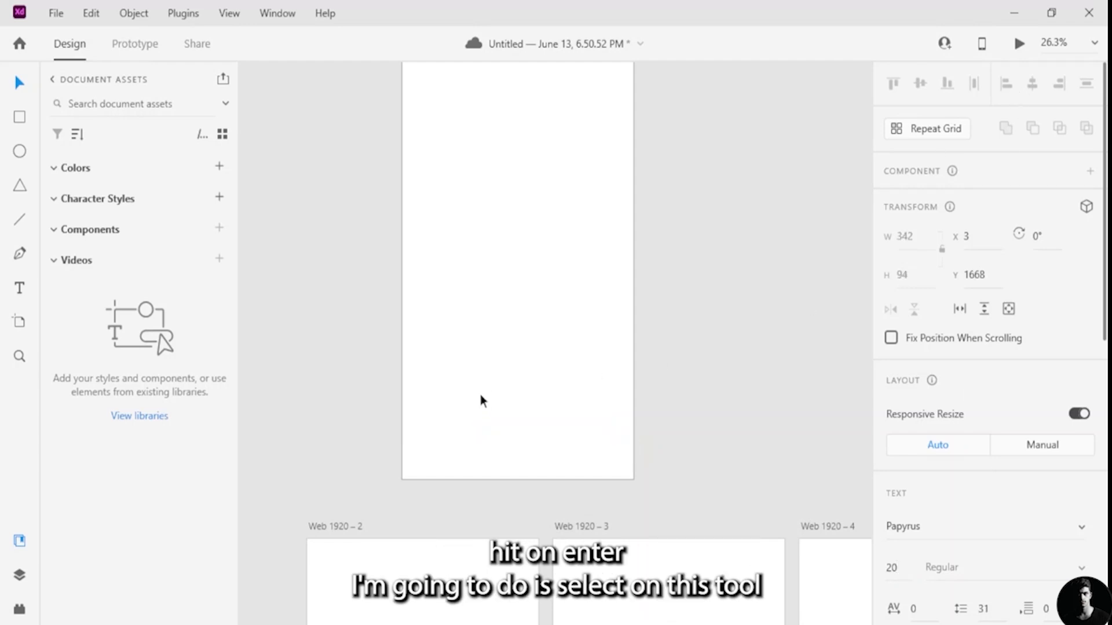
# Step: Align the reduced text to the artboard's horizontal center, right and left, and undo these alignments and the font size change
pyautogui.click(1036, 87)
pyautogui.click(1059, 84)
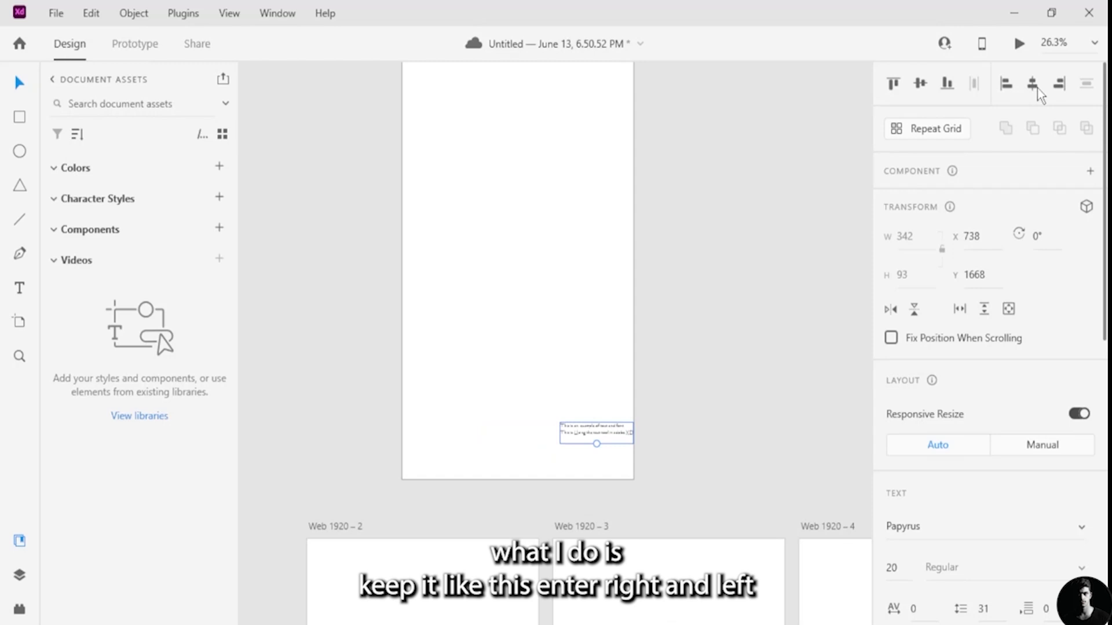
pyautogui.click(1006, 88)
pyautogui.hotkey('ctrl', 'z')
pyautogui.hotkey('ctrl', 'z')
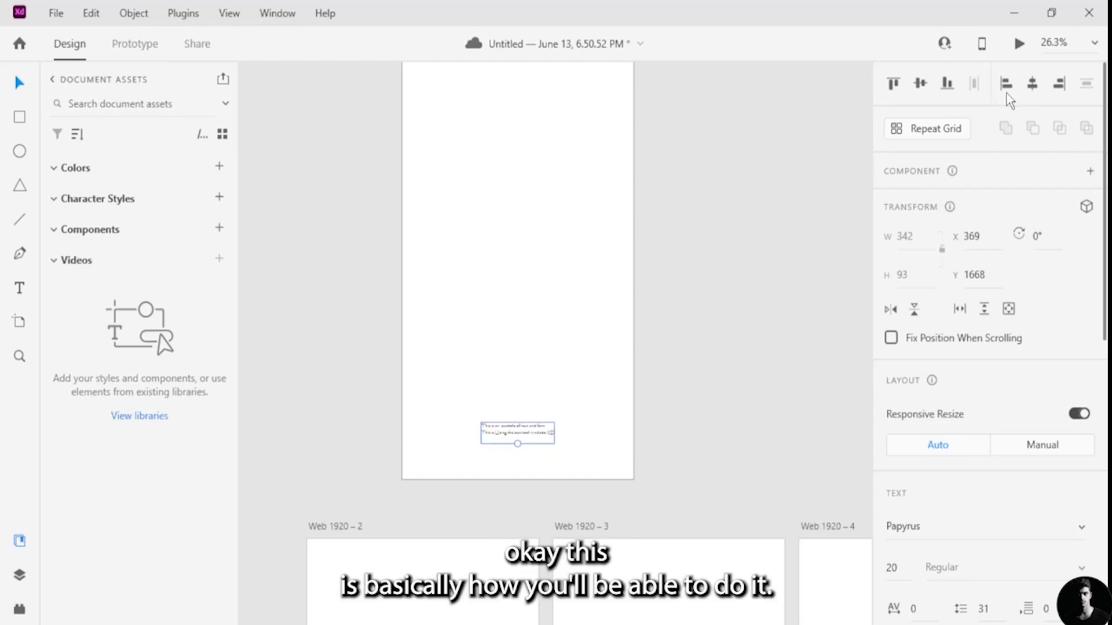
pyautogui.hotkey('ctrl', 'z')
pyautogui.hotkey('ctrl', 'z')
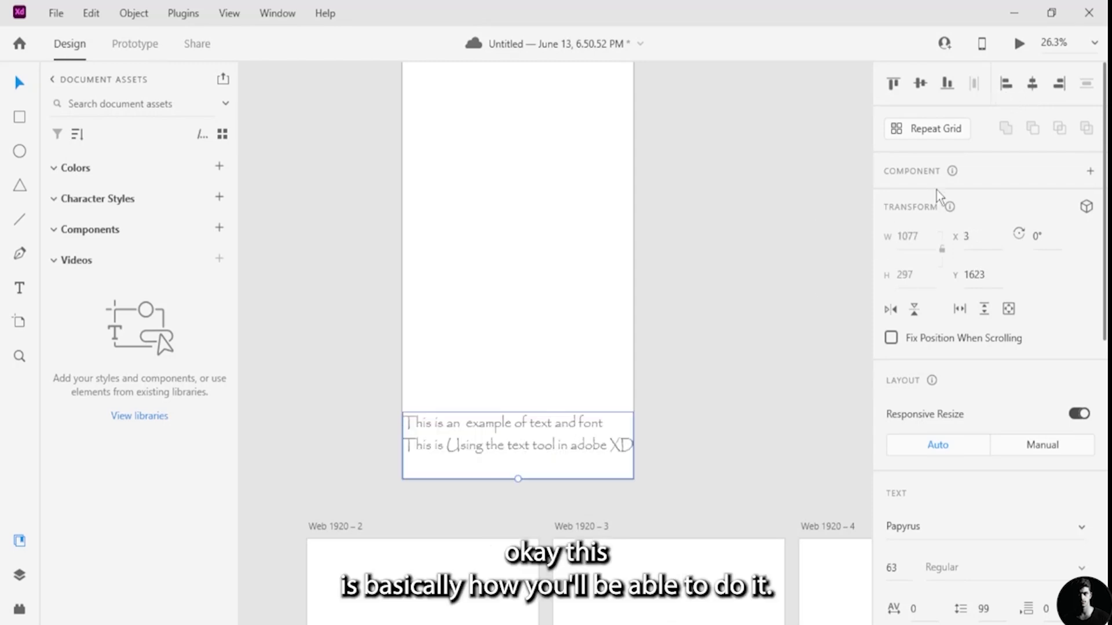
# Step: Align the two-line text to the vertical middle of the artboard
pyautogui.click(920, 84)
pyautogui.scroll(-2, 917, 462)
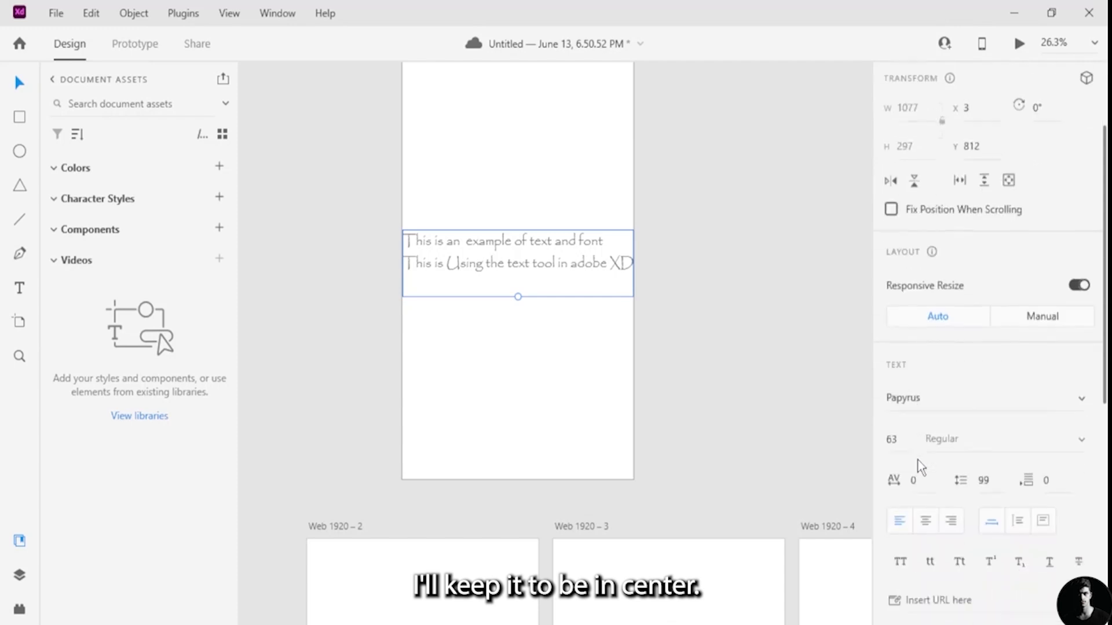
pyautogui.scroll(-1, 921, 466)
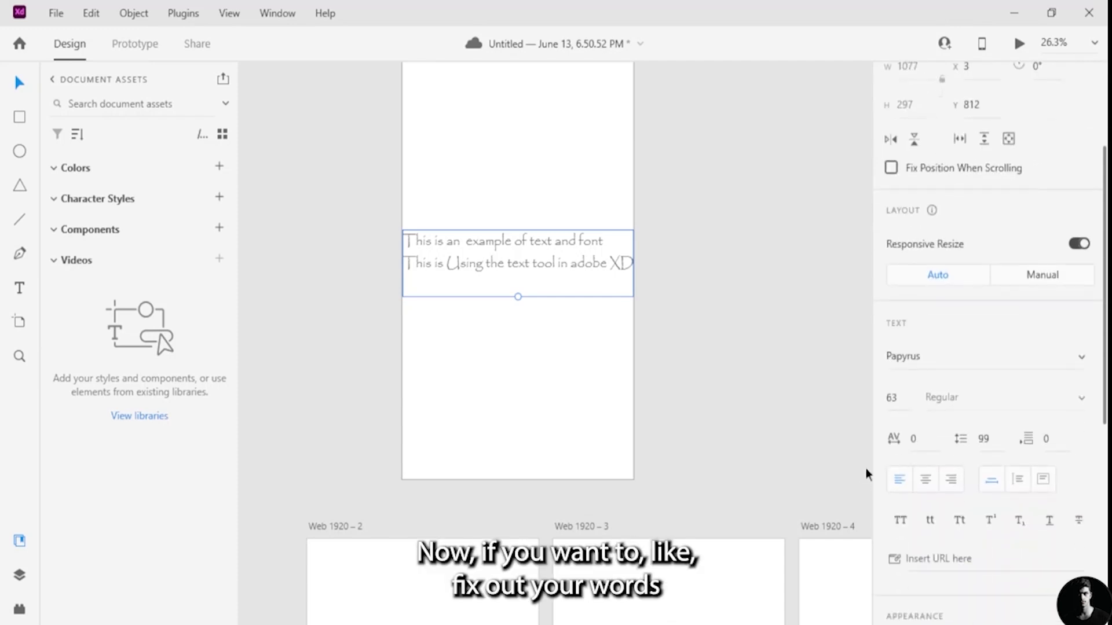
# Step: Set the text's character spacing to 15 and undo the change
pyautogui.click(938, 435)
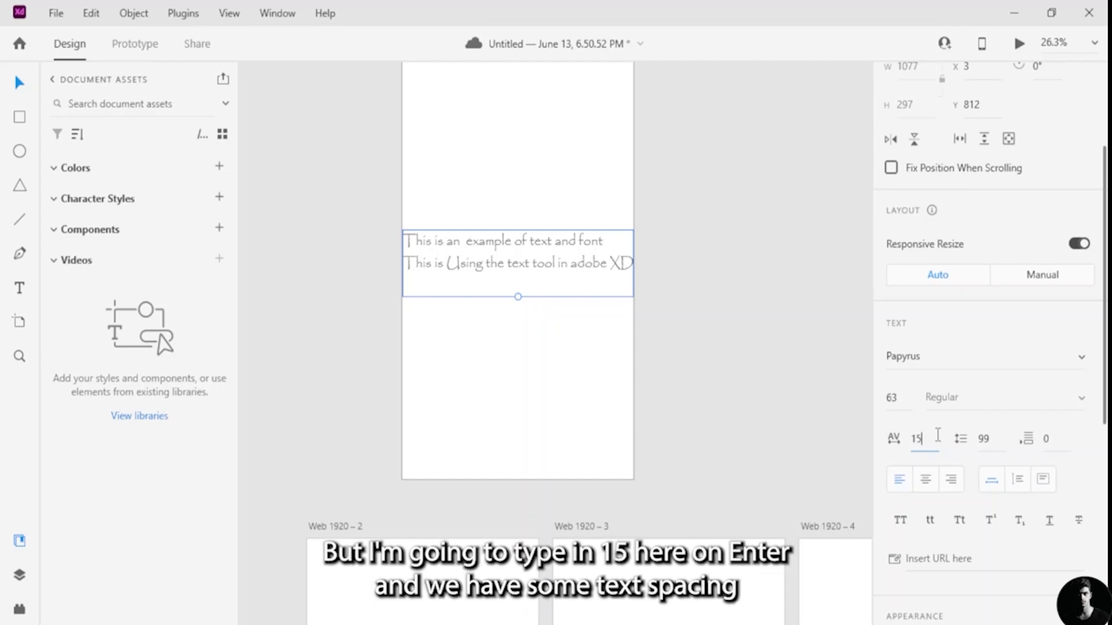
pyautogui.press('Return')
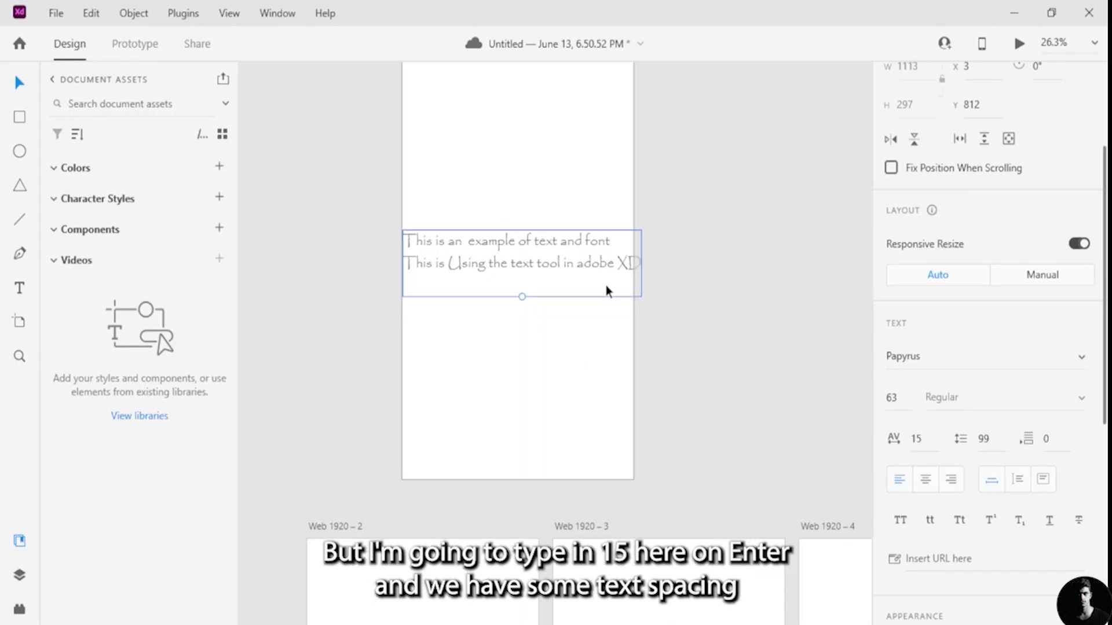
pyautogui.hotkey('ctrl', 'z')
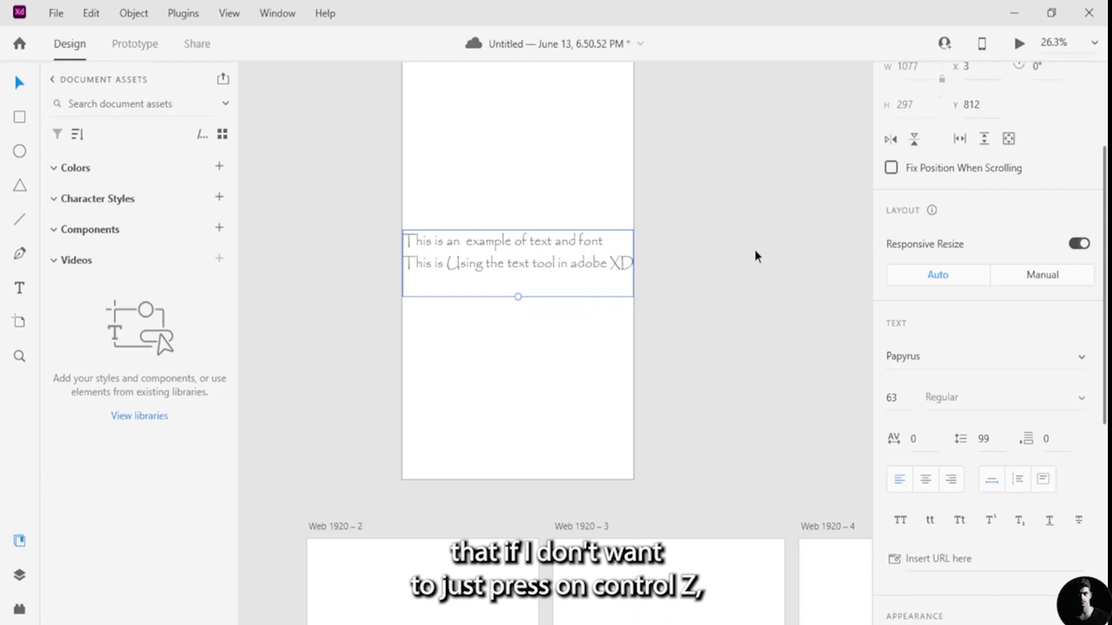
# Step: Set the line spacing of the two-line text to 100
pyautogui.click(992, 439)
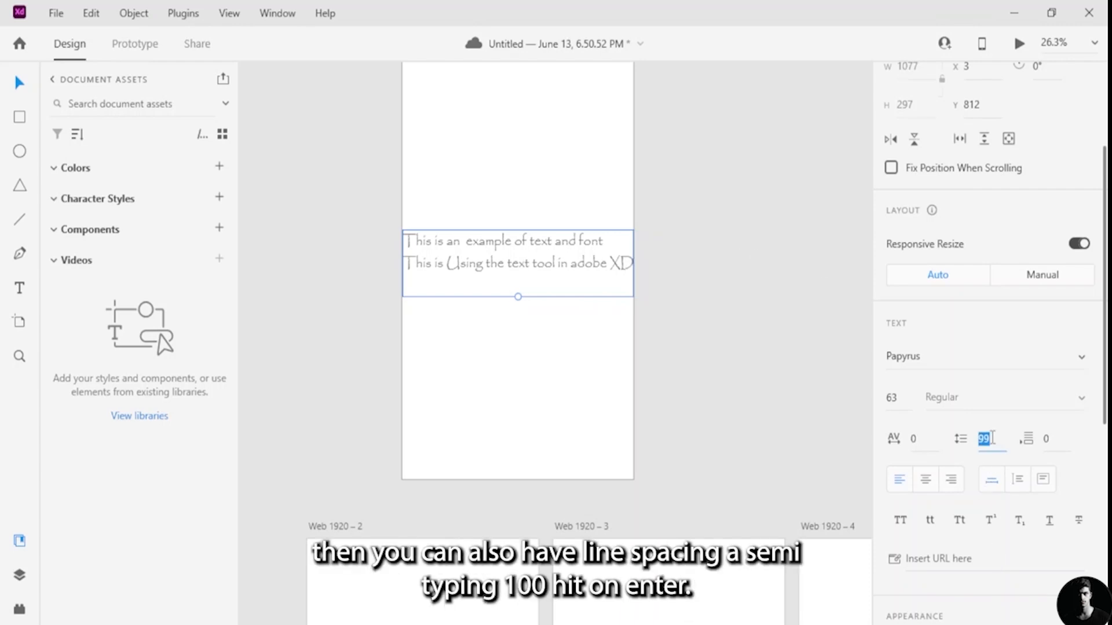
pyautogui.press('BackSpace')
pyautogui.press('Return')
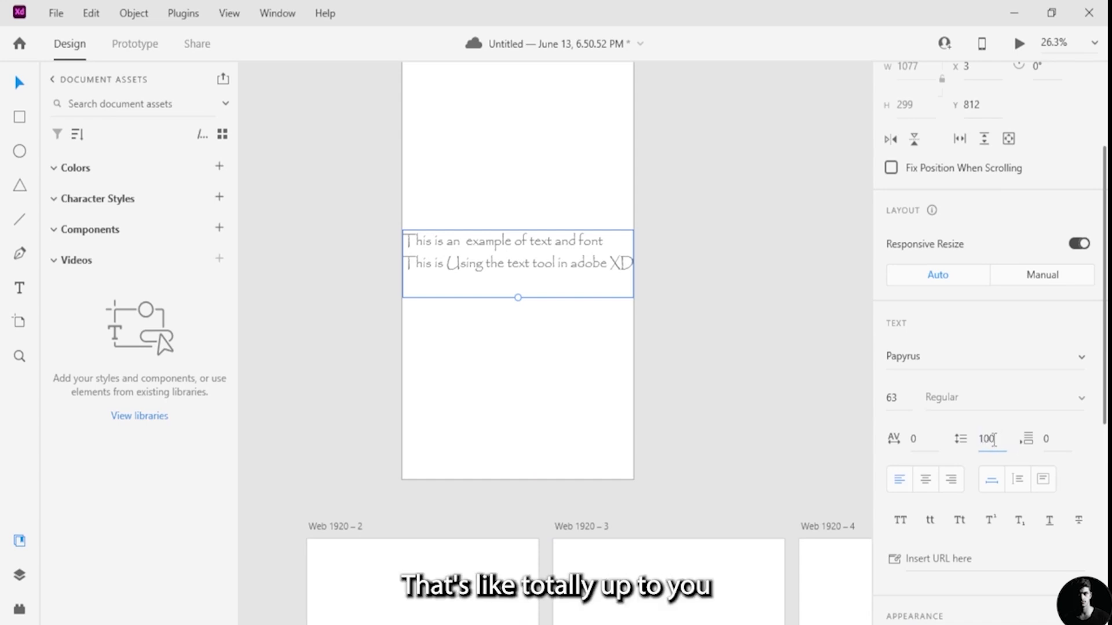
# Step: Set the line spacing of the two-line text to 90
pyautogui.doubleClick(572, 264)
pyautogui.click(998, 439)
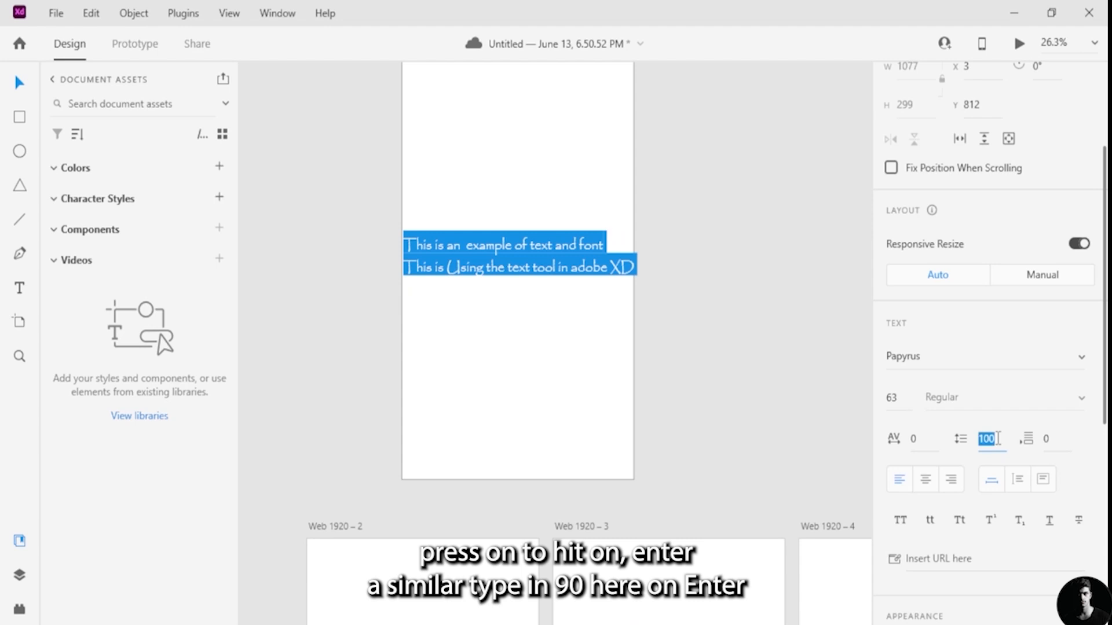
pyautogui.press('BackSpace')
pyautogui.write('90')
pyautogui.press('Return')
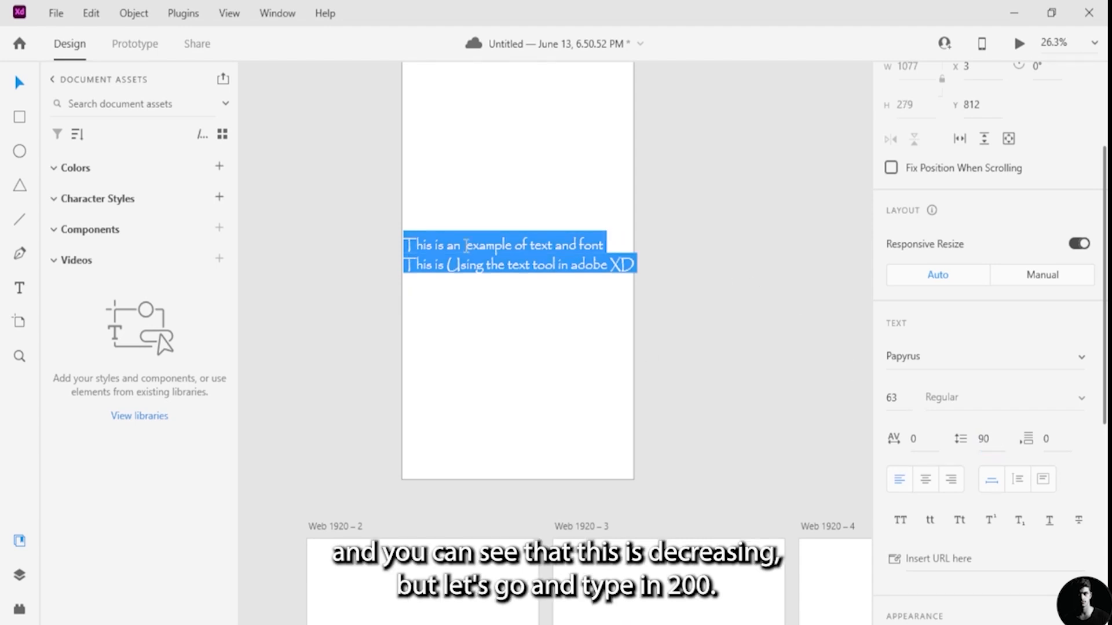
# Step: Increase the line spacing of the two-line text to 200
pyautogui.click(996, 442)
pyautogui.press('BackSpace')
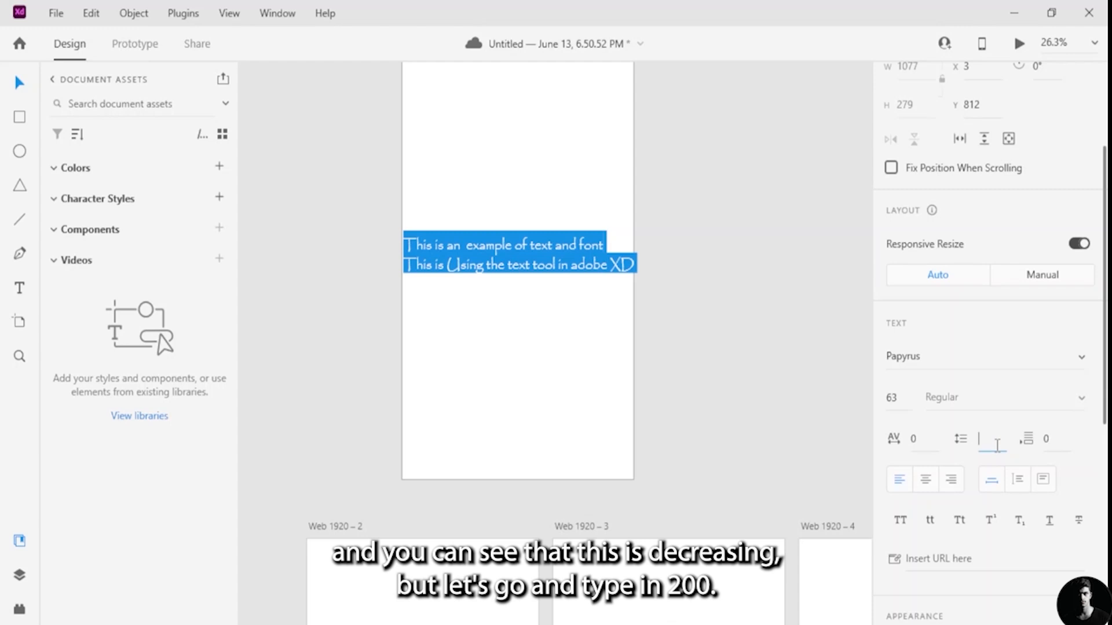
pyautogui.press('Return')
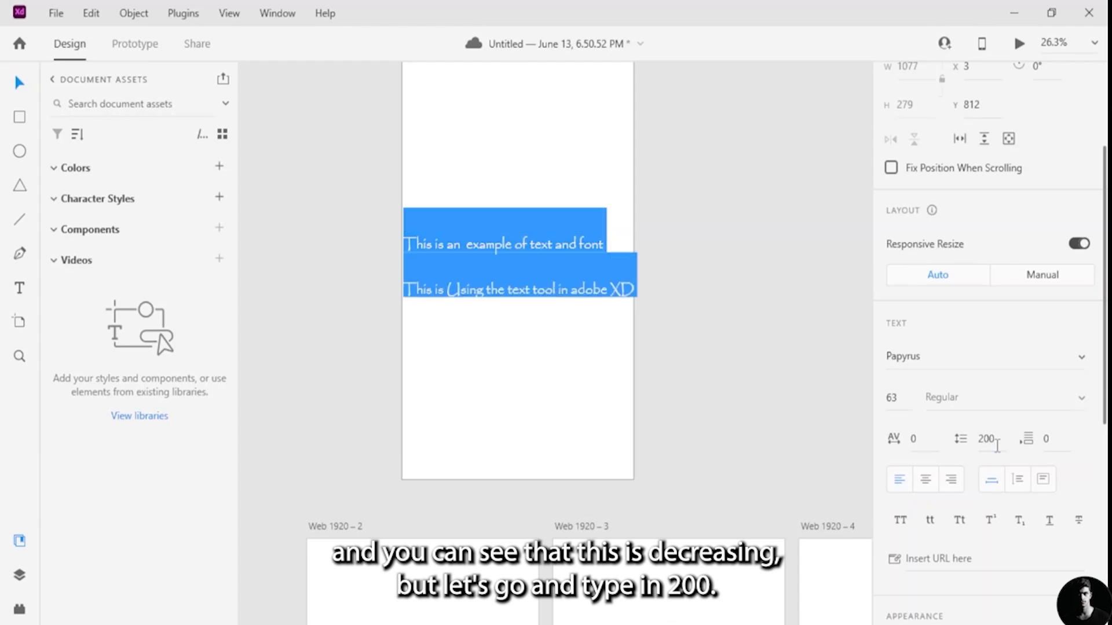
pyautogui.click(604, 264)
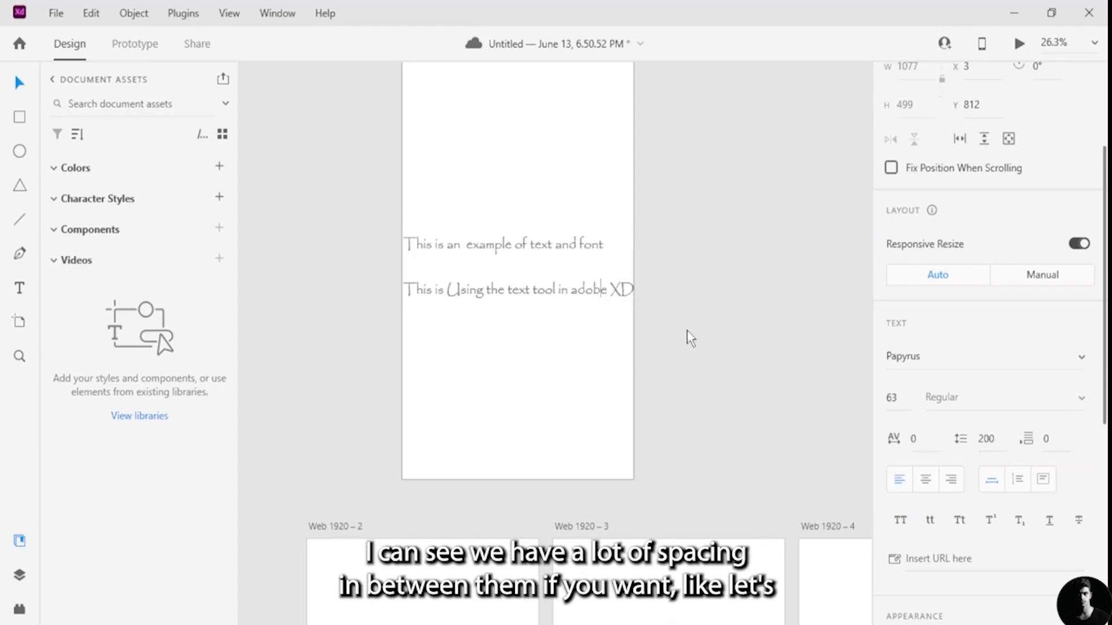
# Step: Set the paragraph spacing of the two-line text to 5
pyautogui.click(987, 439)
pyautogui.click(1046, 438)
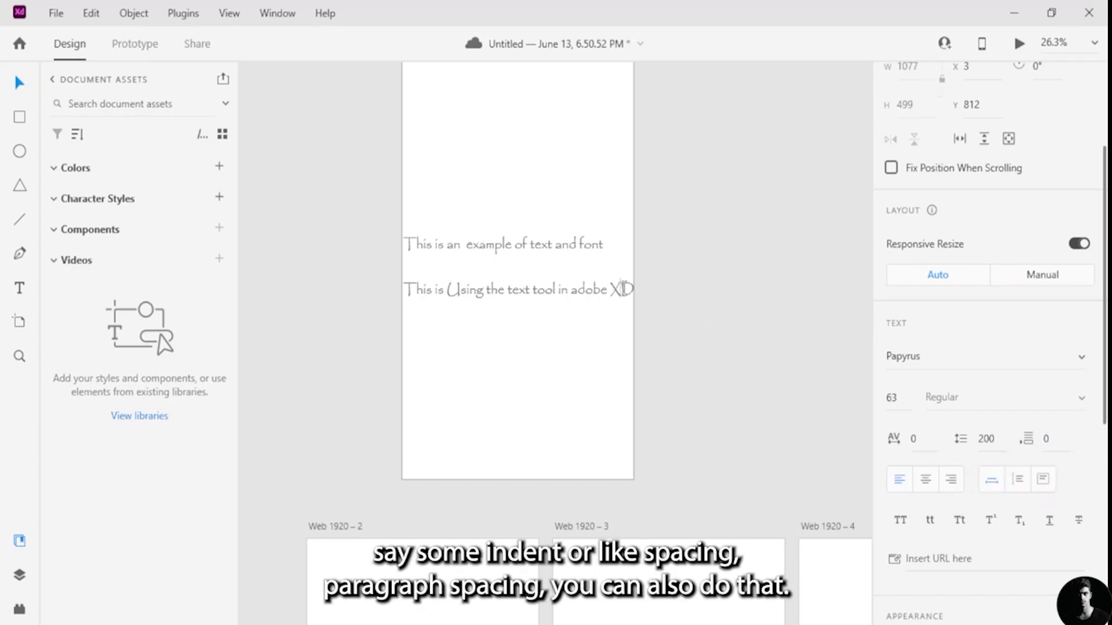
pyautogui.moveTo(636, 299); pyautogui.dragTo(374, 236)
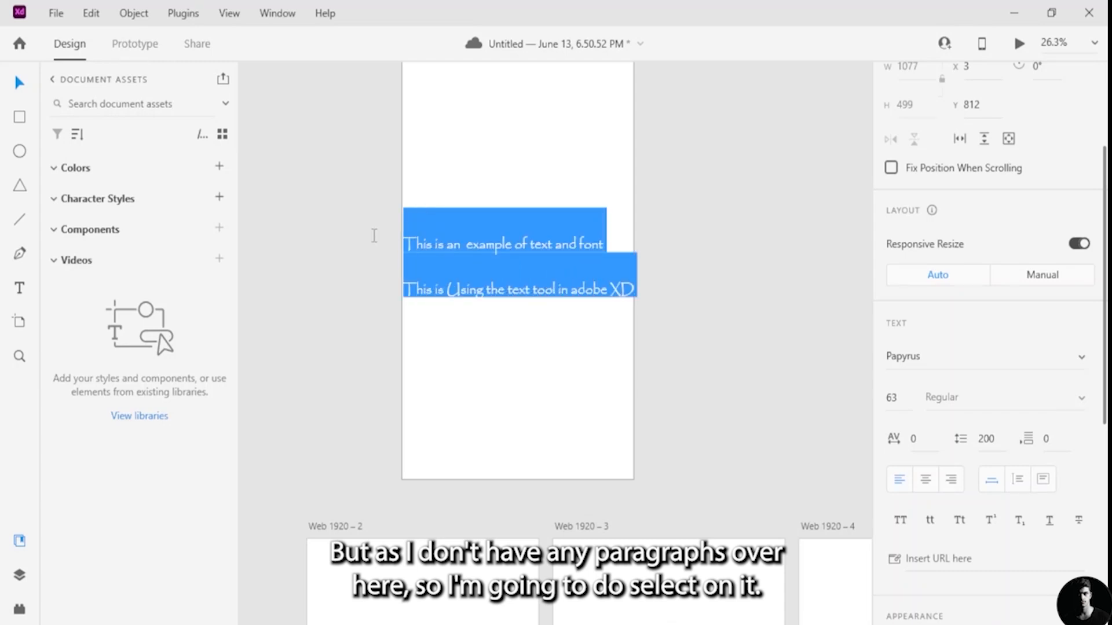
pyautogui.click(1043, 441)
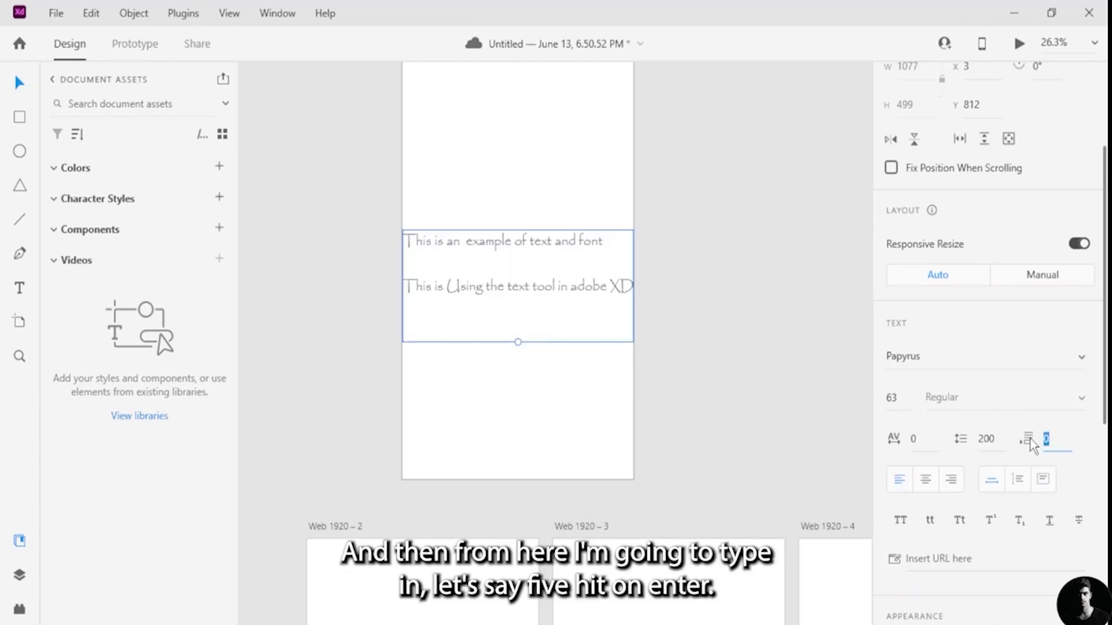
pyautogui.write('5')
pyautogui.press('Return')
pyautogui.press('Escape')
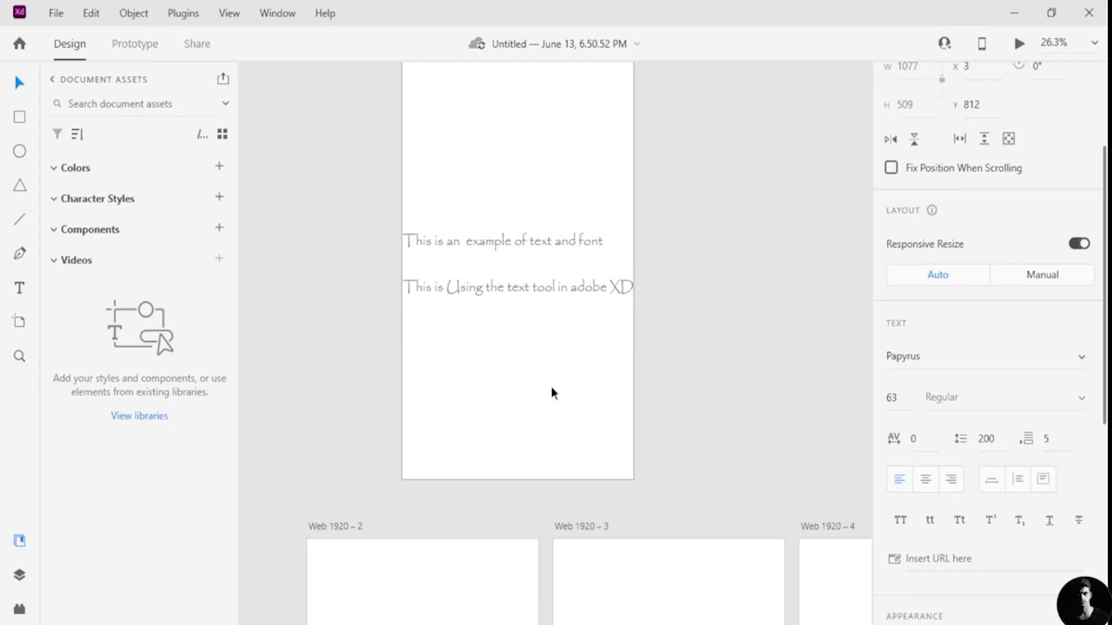
# Step: Set the paragraph spacing of the two-line text to 90
pyautogui.doubleClick(618, 296)
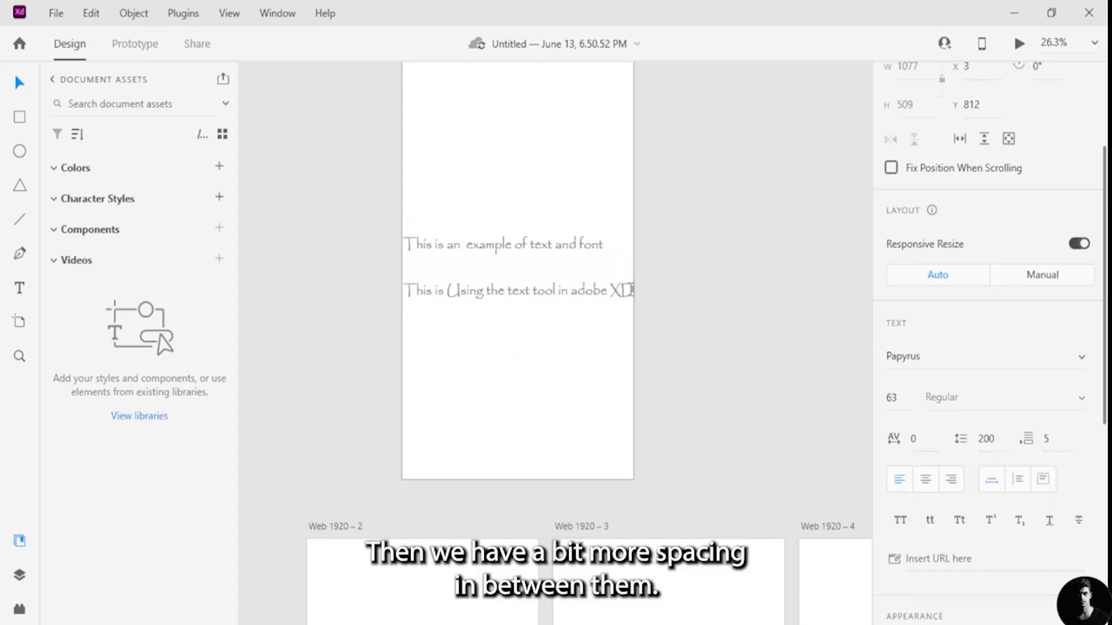
pyautogui.moveTo(619, 292); pyautogui.dragTo(390, 240)
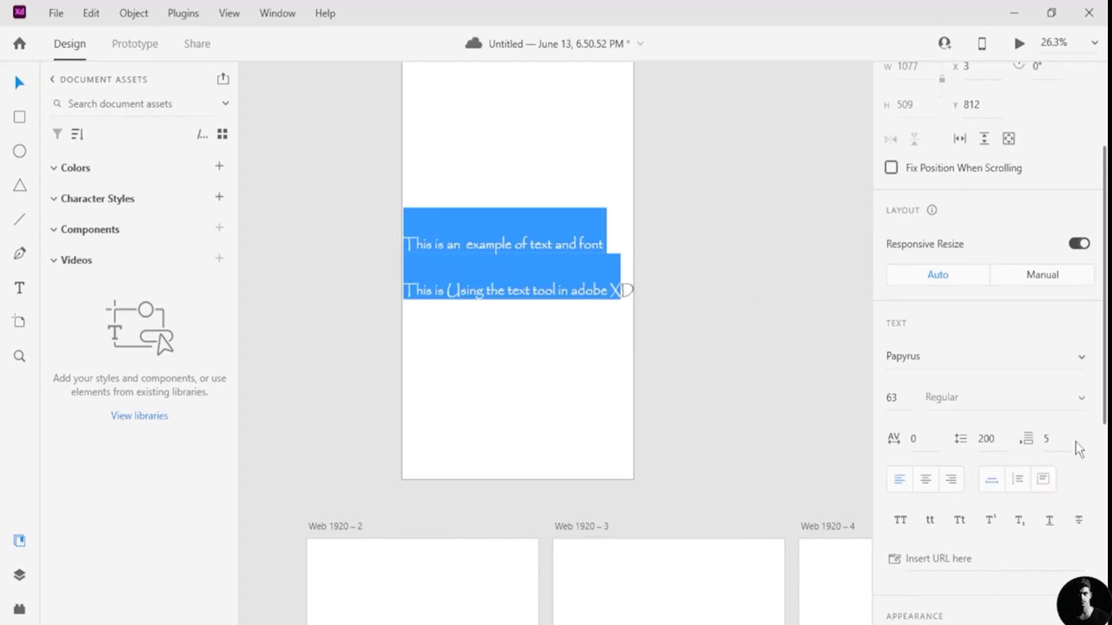
pyautogui.click(1055, 442)
pyautogui.press('BackSpace')
pyautogui.write('9')
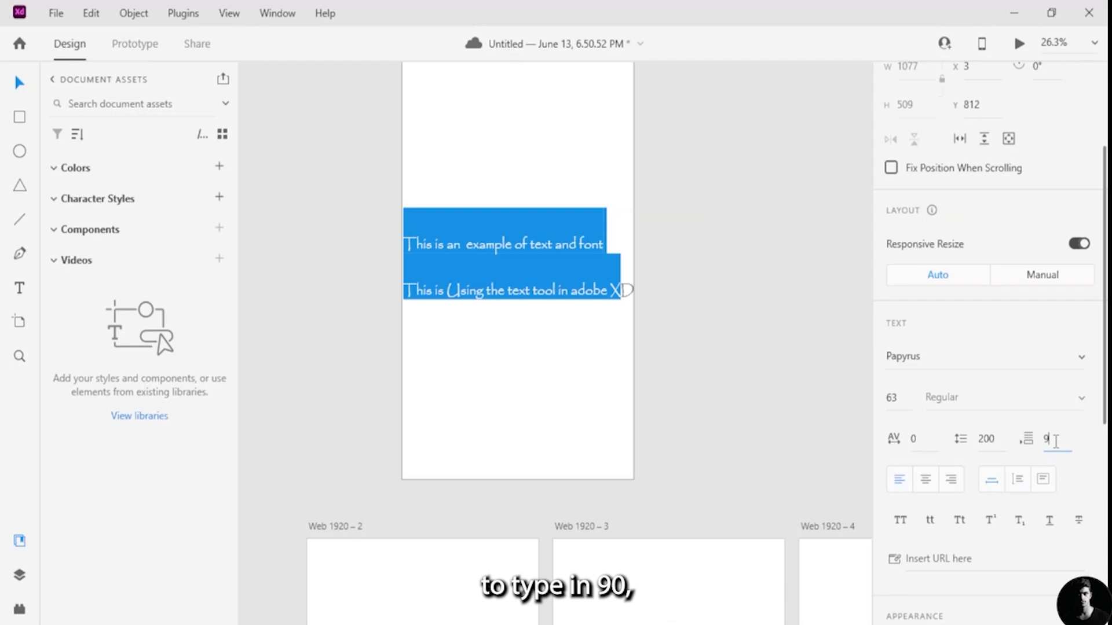
pyautogui.write('0')
pyautogui.press('Return')
pyautogui.press('Escape')
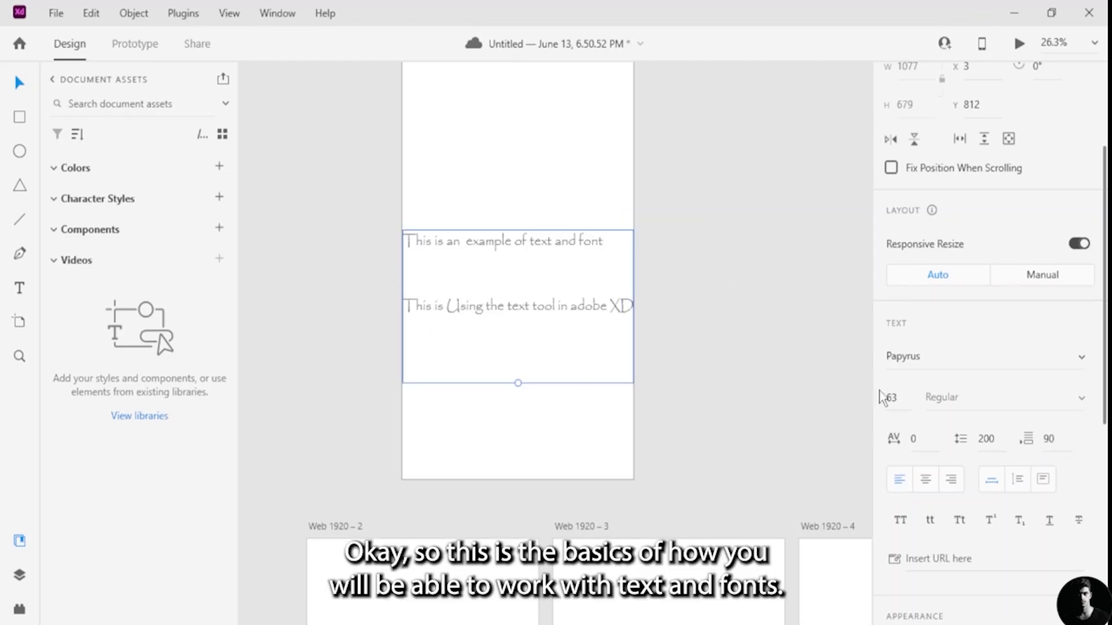
# Step: Try center and right paragraph alignment on the two-line text and return it to left alignment
pyautogui.scroll(-3, 1051, 492)
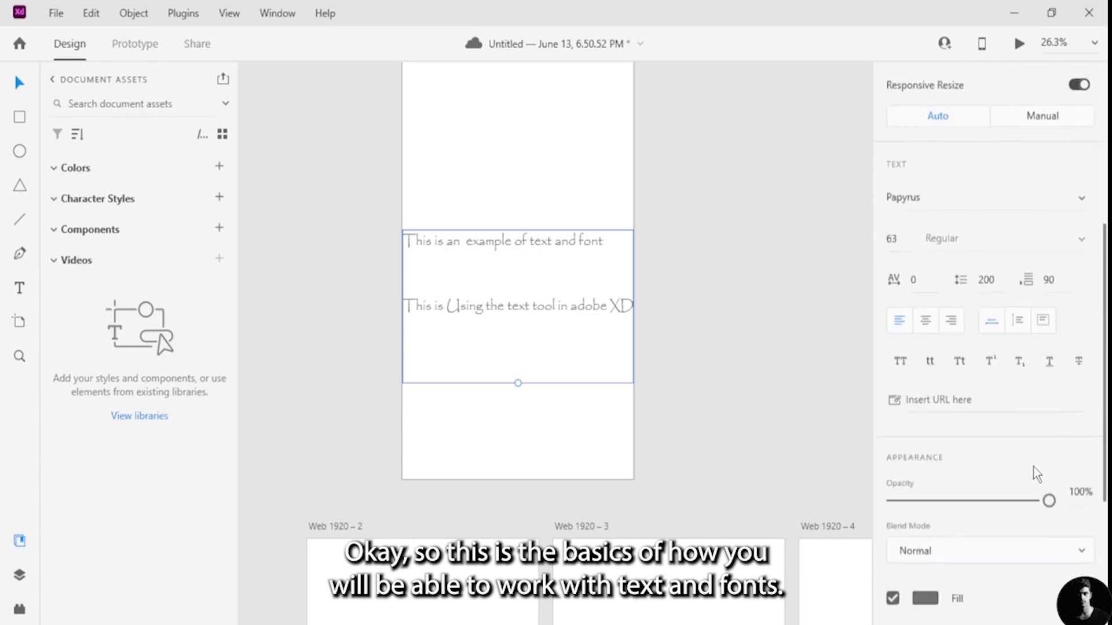
pyautogui.click(930, 317)
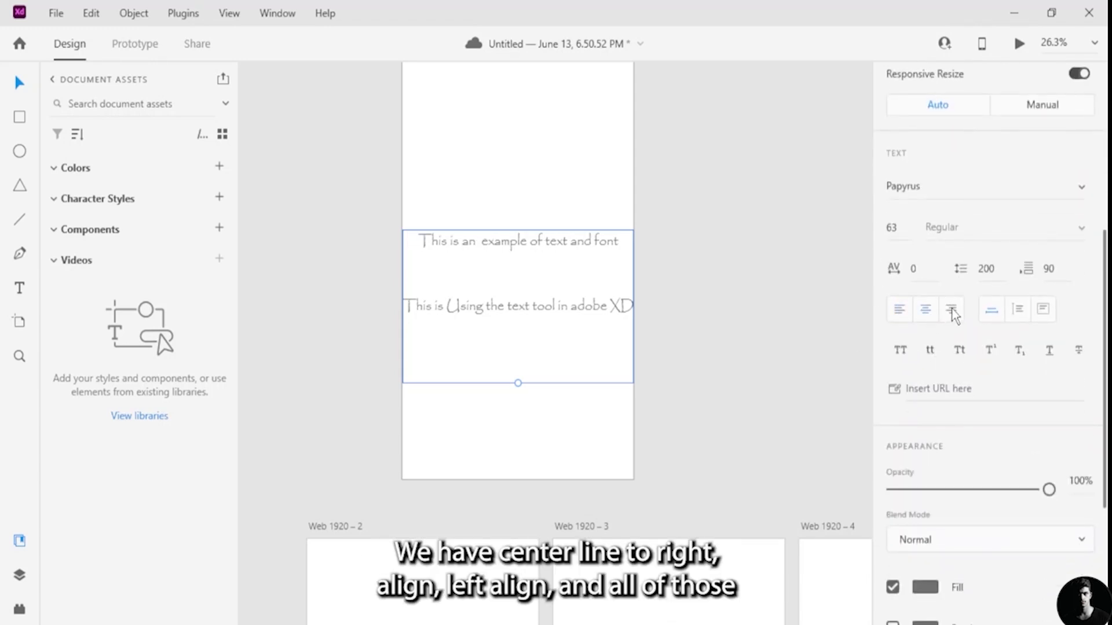
pyautogui.click(951, 314)
pyautogui.click(891, 317)
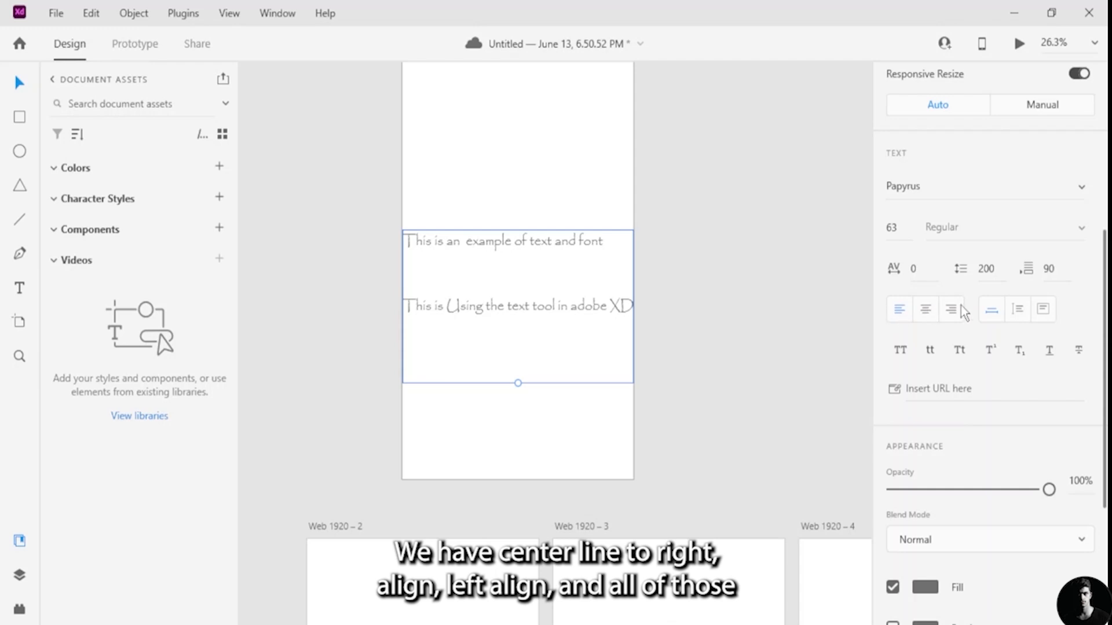
# Step: Try the text box sizing modes, choose fixed size and extend the box downward without scaling the text
pyautogui.click(1036, 313)
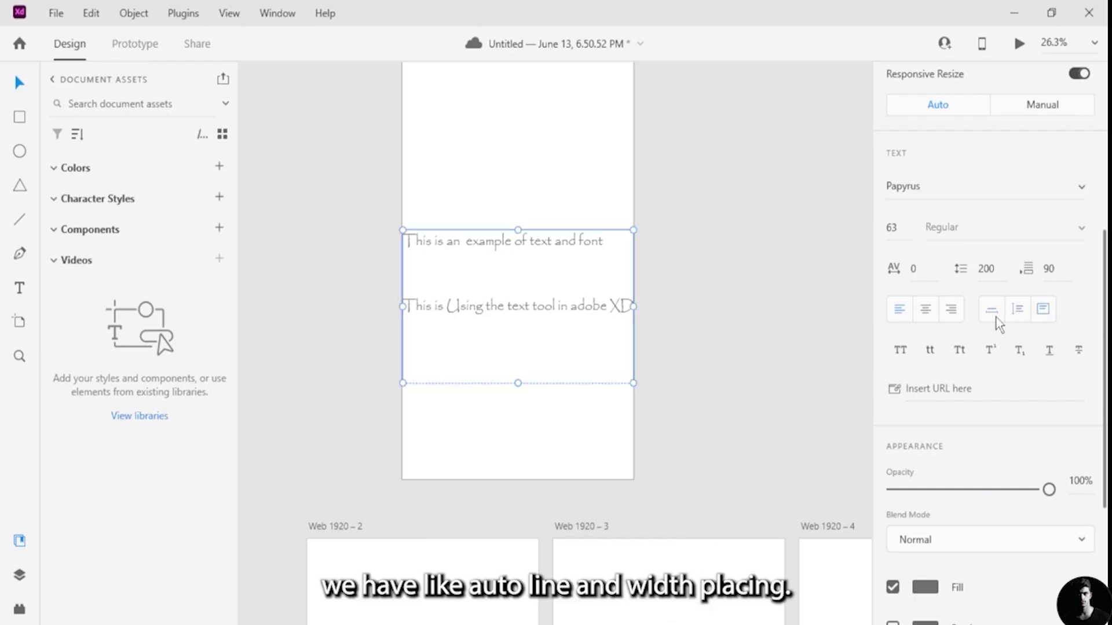
pyautogui.click(1012, 312)
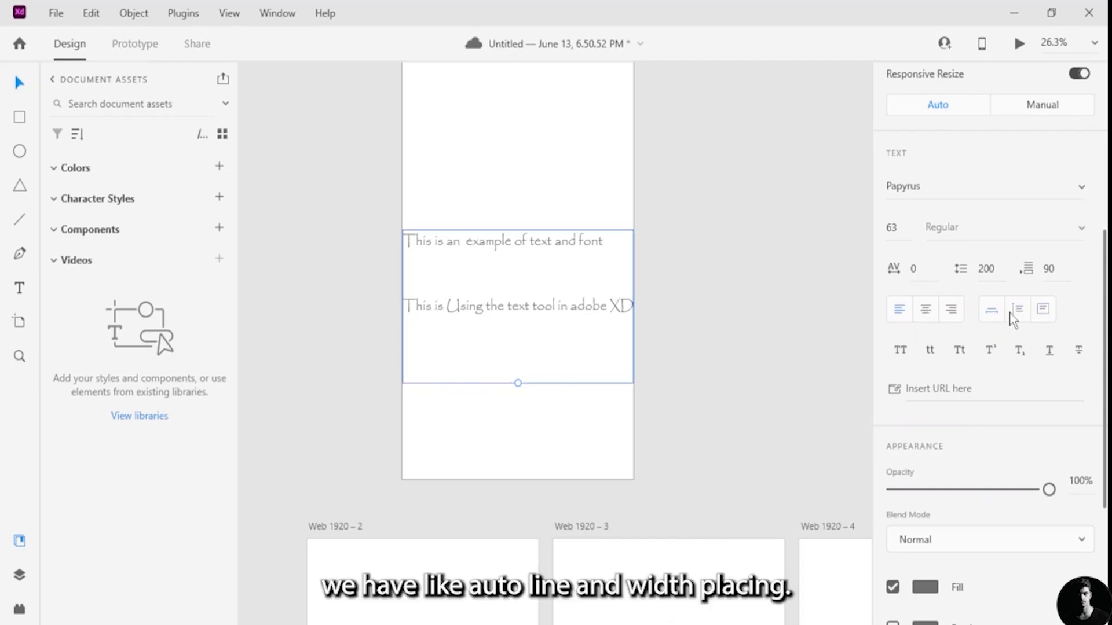
pyautogui.click(1045, 309)
pyautogui.moveTo(518, 384); pyautogui.dragTo(543, 421)
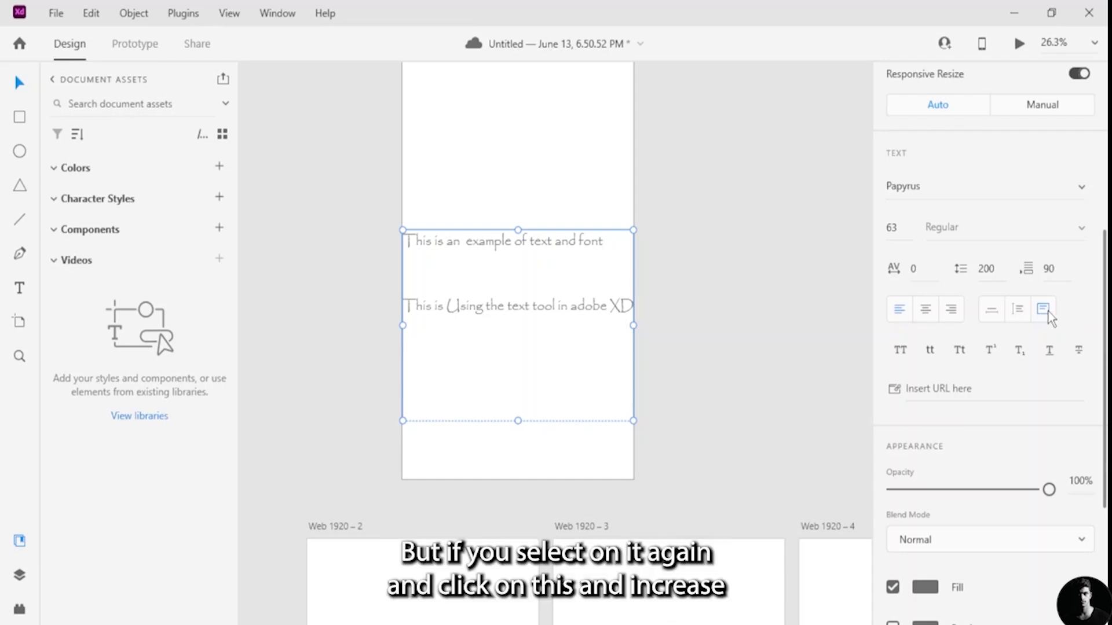
# Step: Switch the text back to auto width and shrink it on the artboard to a font size of about 59
pyautogui.click(993, 313)
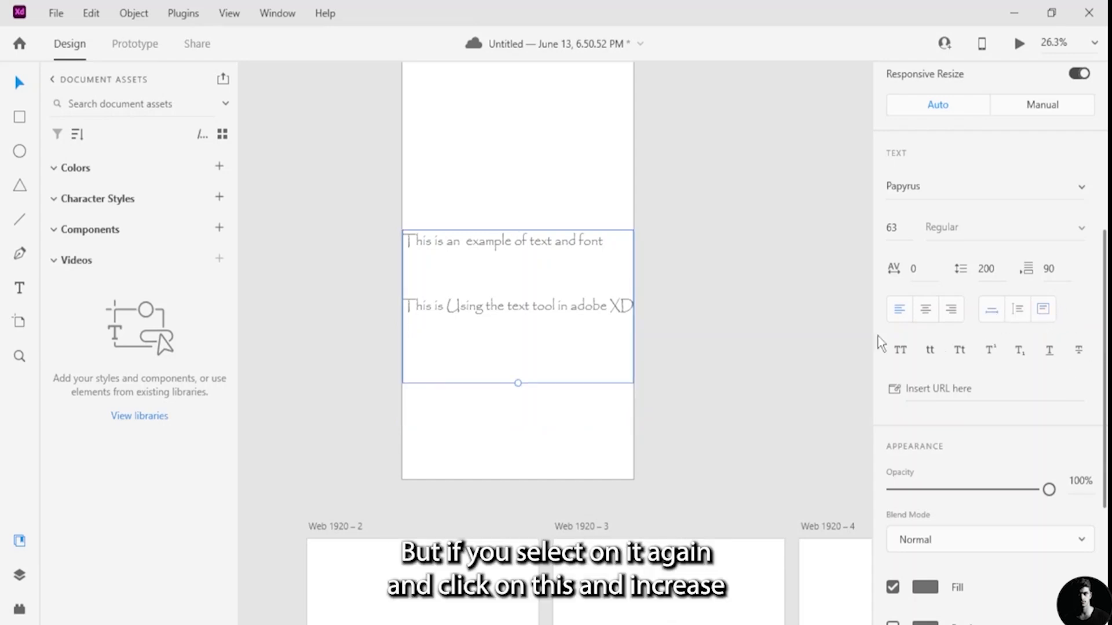
pyautogui.moveTo(517, 383)
pyautogui.mouseDown()
pyautogui.moveTo(524, 477)
pyautogui.moveTo(533, 375)
pyautogui.mouseUp()
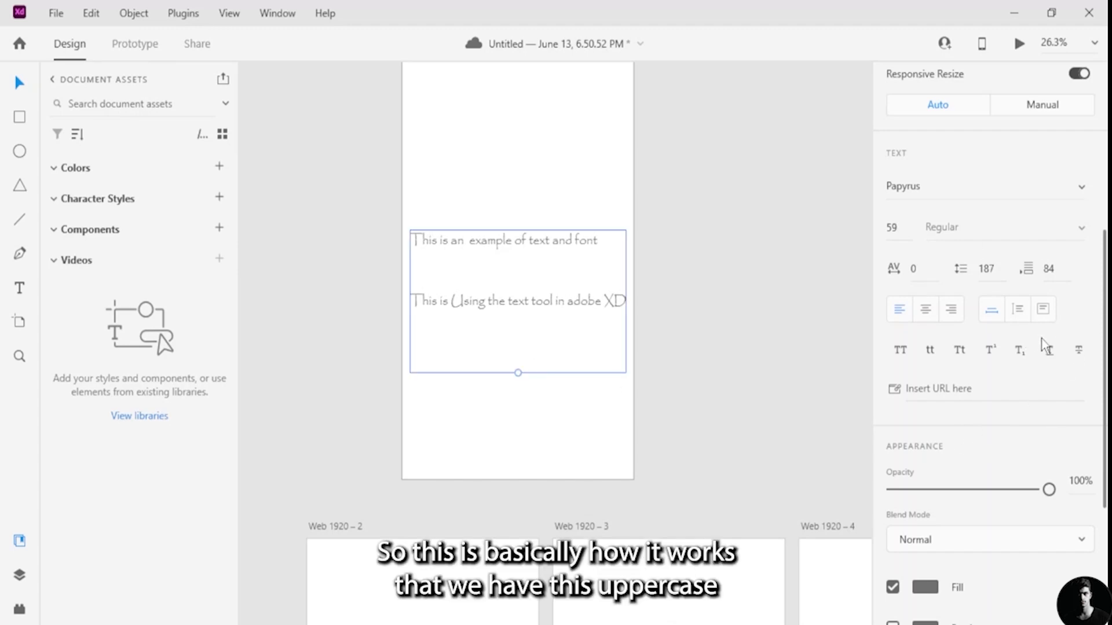
# Step: Try uppercase, lowercase and title case on the two-line text
pyautogui.click(902, 351)
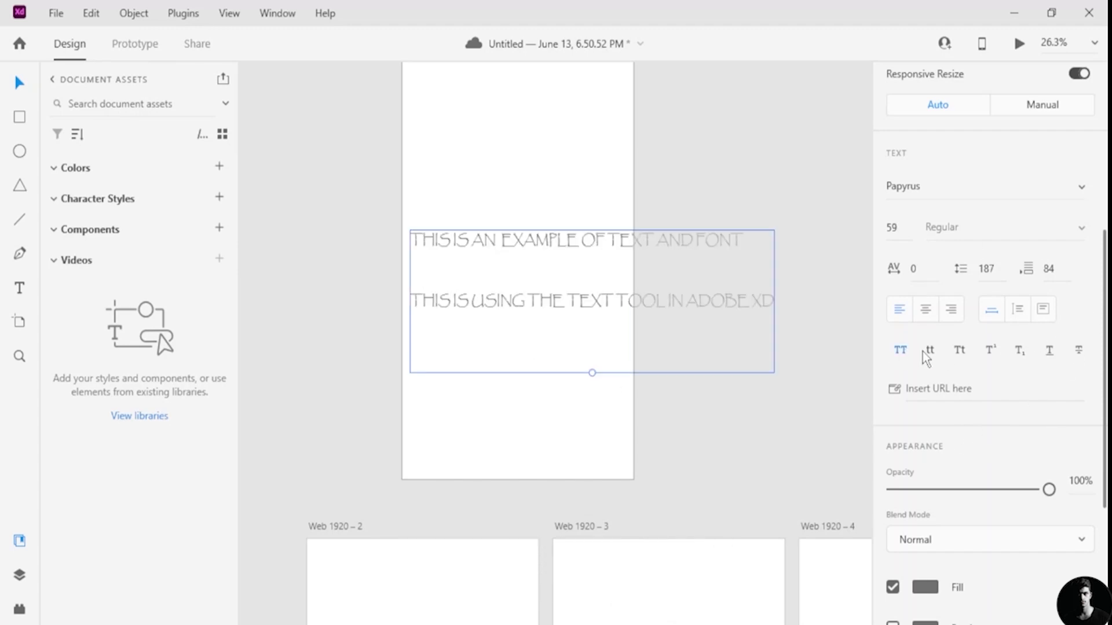
pyautogui.click(928, 351)
pyautogui.click(958, 351)
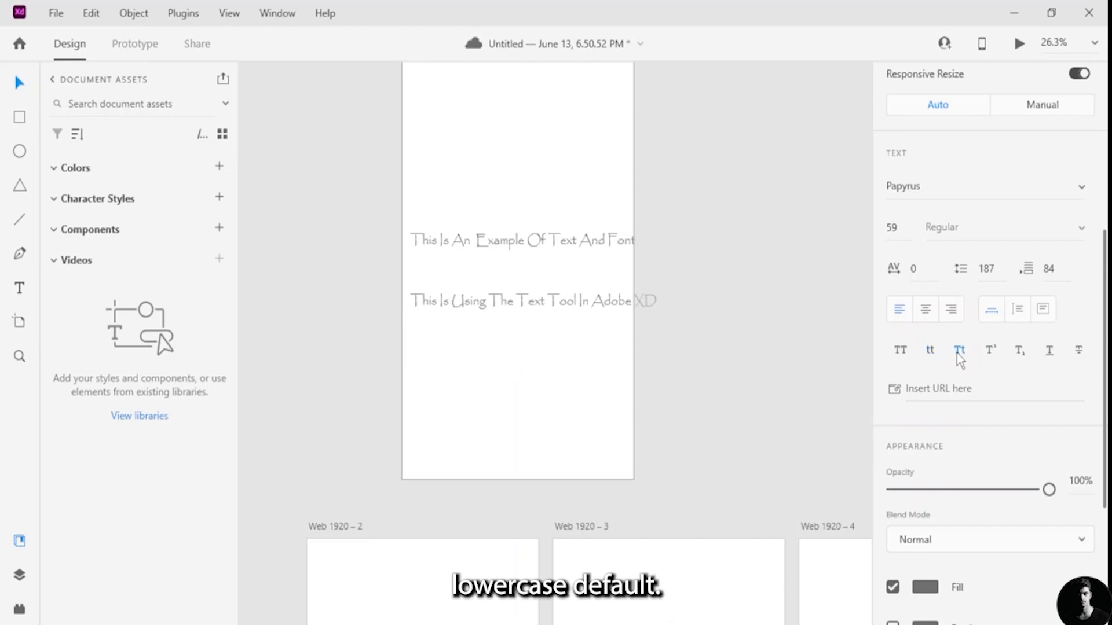
# Step: Try superscript and subscript on the two-line text and add underline and strikethrough
pyautogui.click(989, 351)
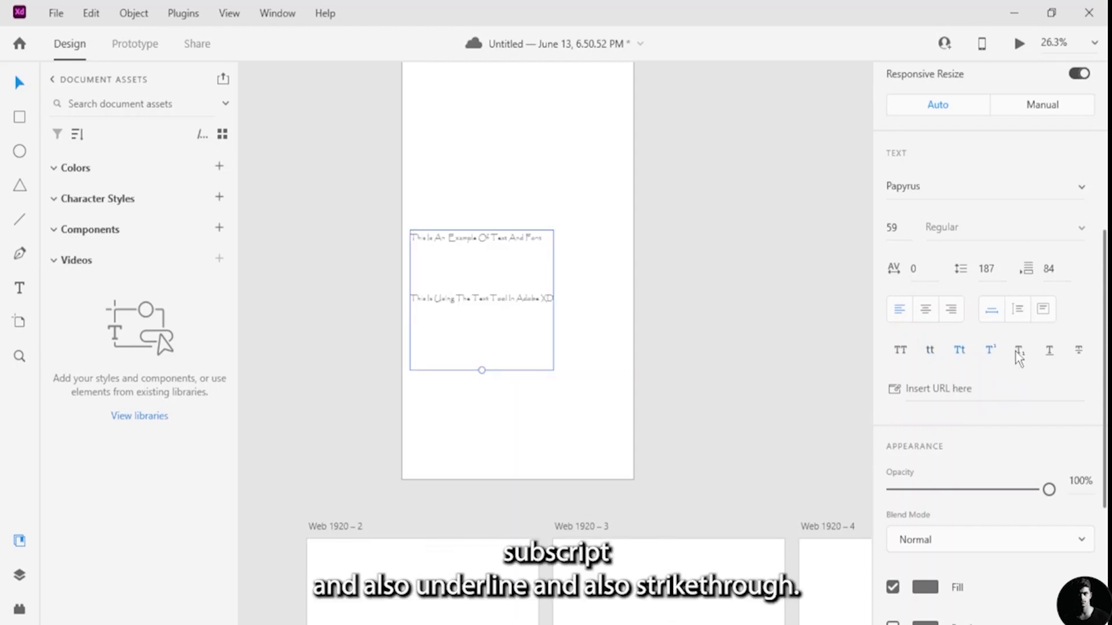
pyautogui.click(1019, 351)
pyautogui.click(1051, 349)
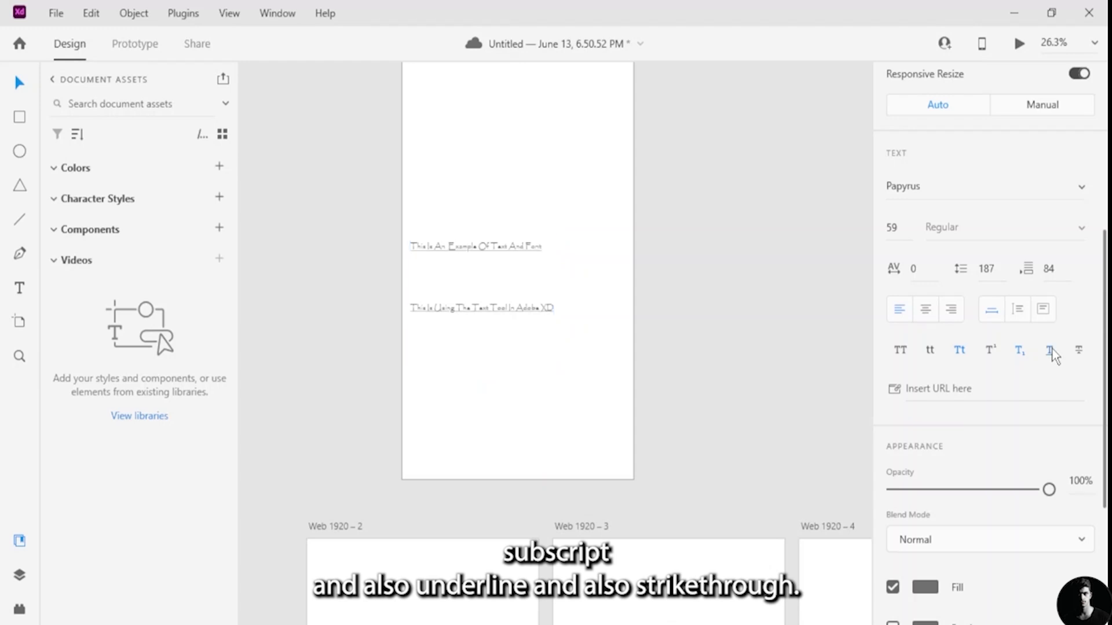
pyautogui.click(1073, 352)
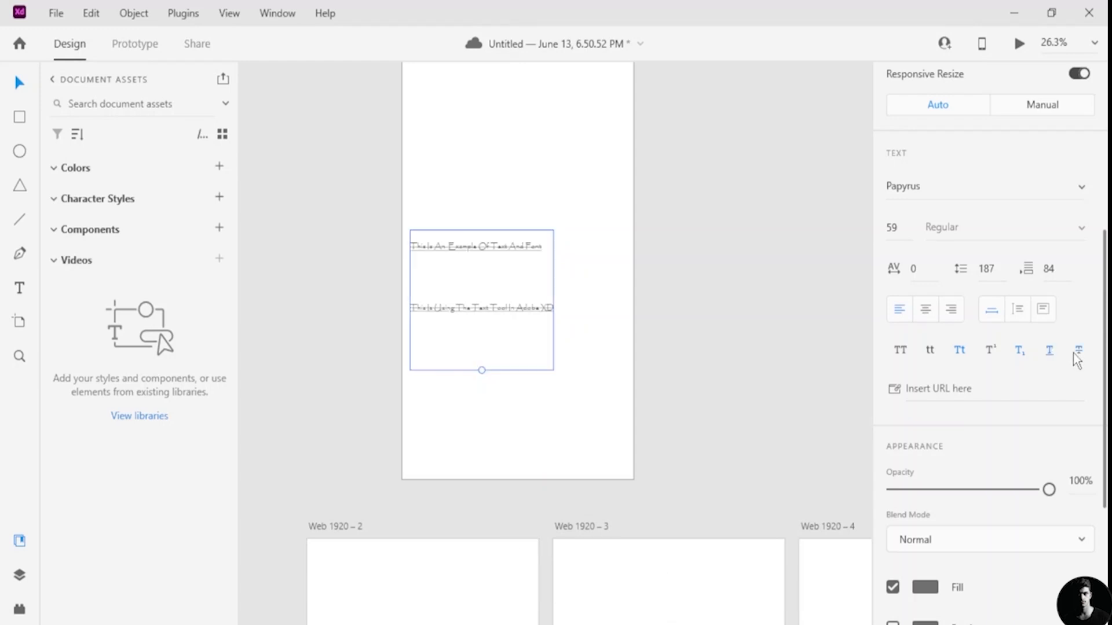
# Step: Remove strikethrough, underline, subscript and title case from the two-line text
pyautogui.click(1072, 353)
pyautogui.click(1049, 351)
pyautogui.click(1019, 351)
pyautogui.click(960, 349)
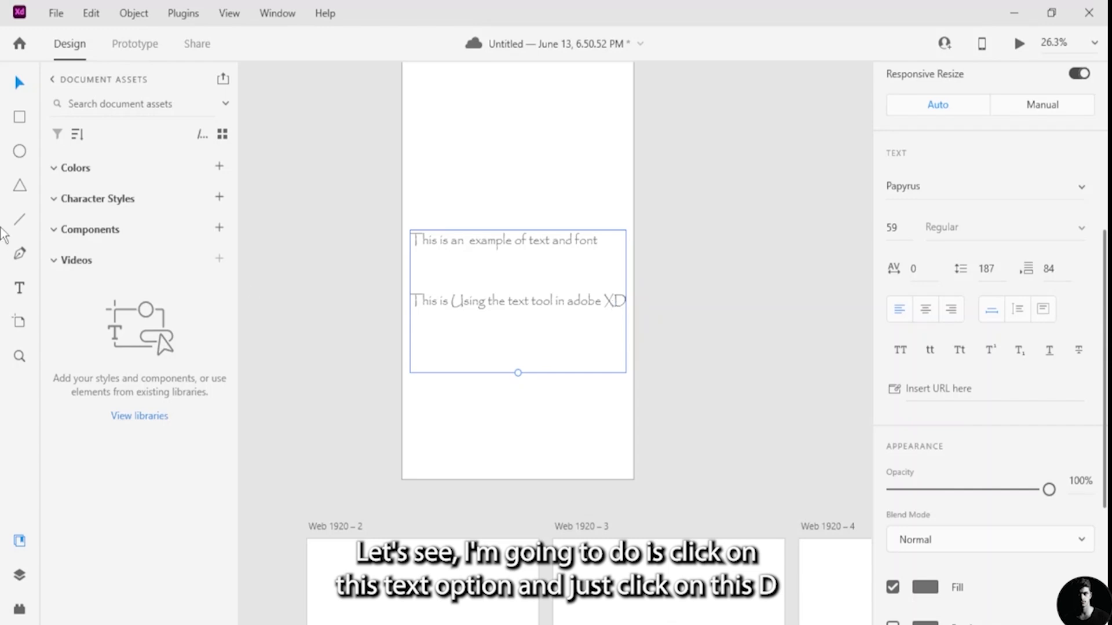
# Step: Select only the letter D of "XD" in the second line and try subscript and superscript on it
pyautogui.click(14, 292)
pyautogui.click(612, 301)
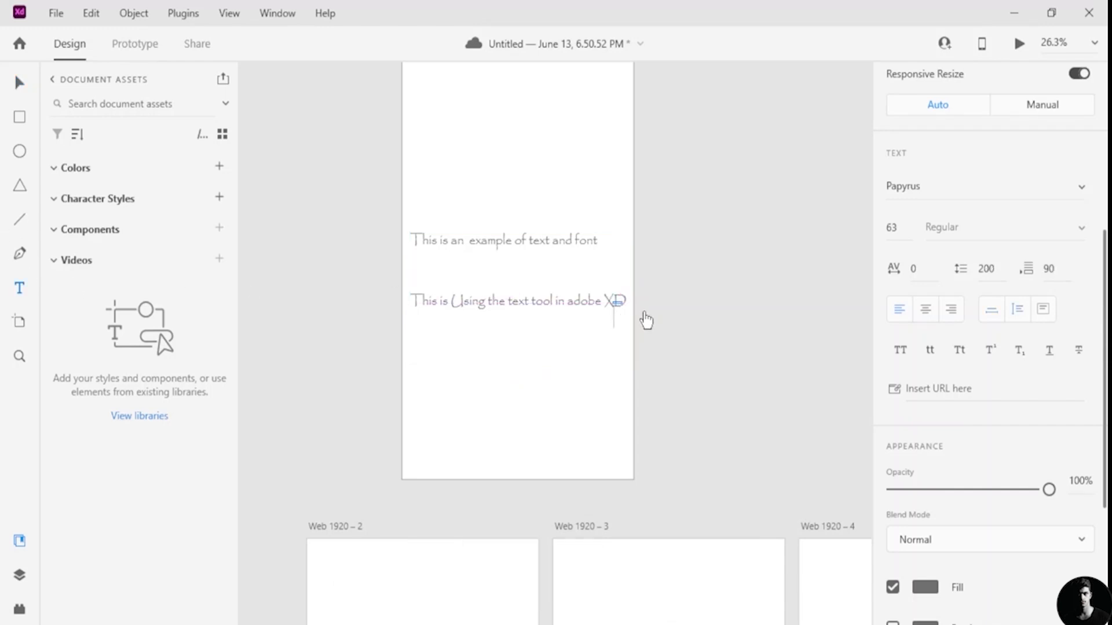
pyautogui.press('Escape')
pyautogui.click(617, 294)
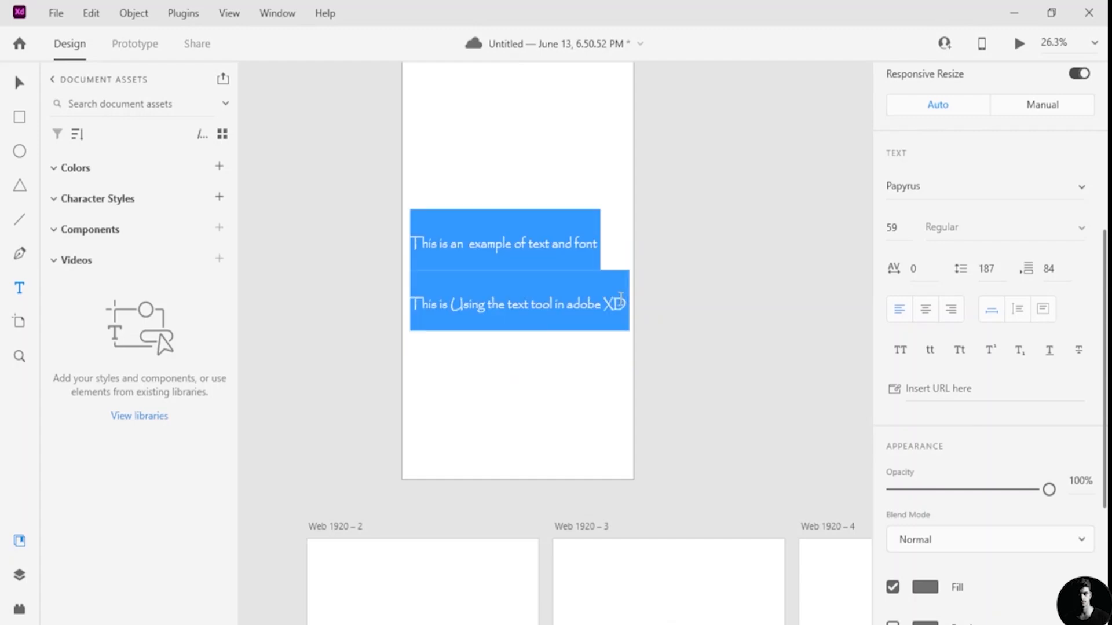
pyautogui.click(619, 300)
pyautogui.moveTo(615, 302); pyautogui.dragTo(625, 302)
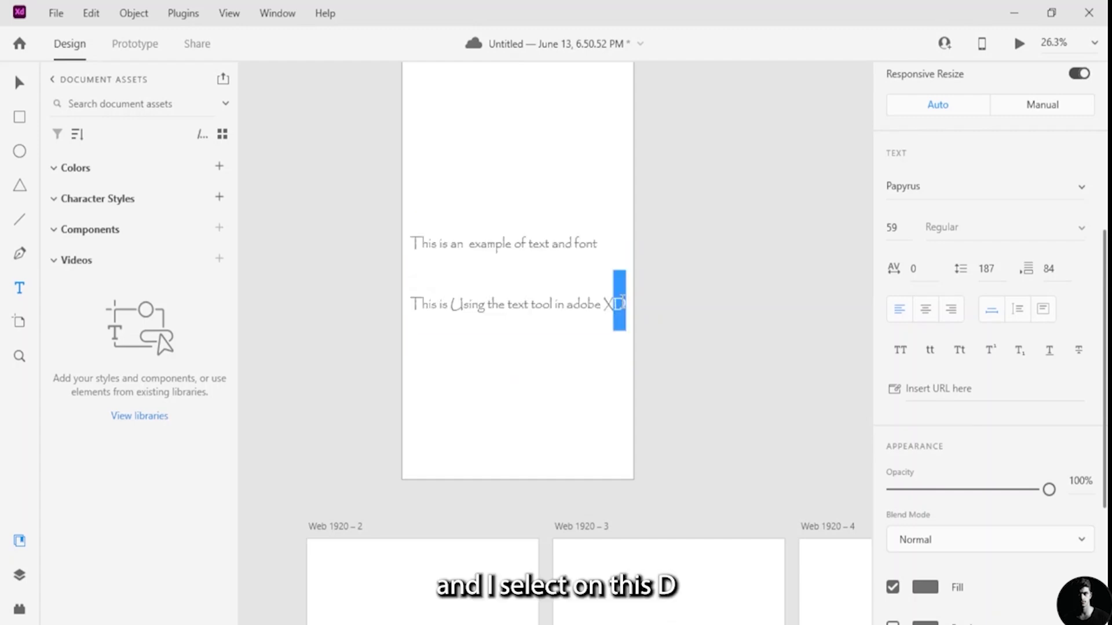
pyautogui.click(1019, 352)
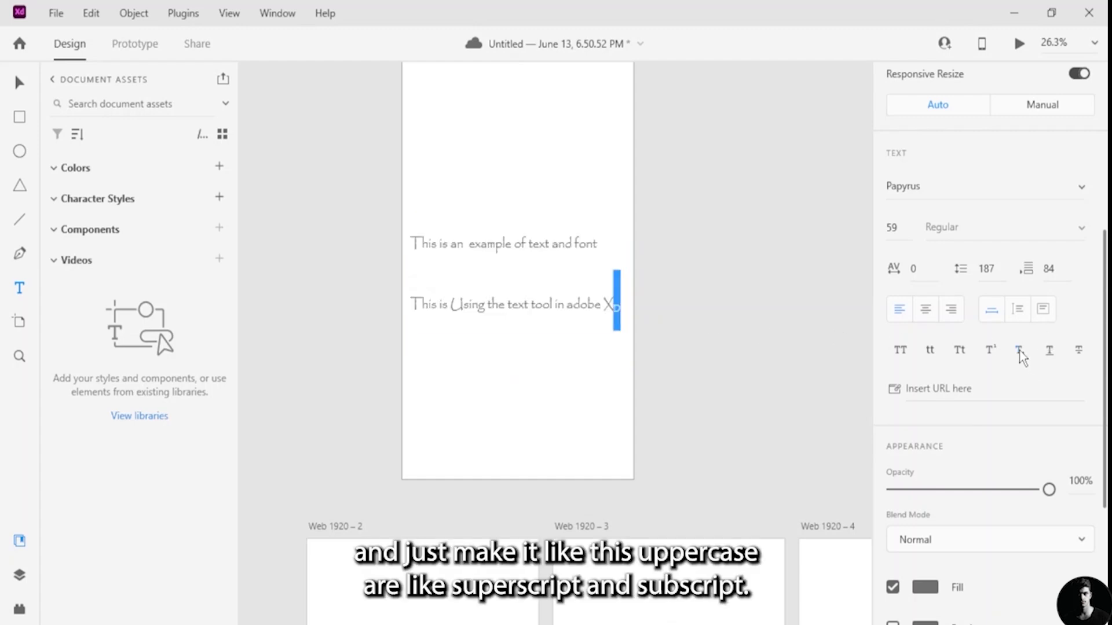
pyautogui.click(989, 354)
# Step: Compare uppercase, lowercase and superscript on the selected letter D and leave it in uppercase
pyautogui.click(900, 354)
pyautogui.click(929, 352)
pyautogui.click(991, 352)
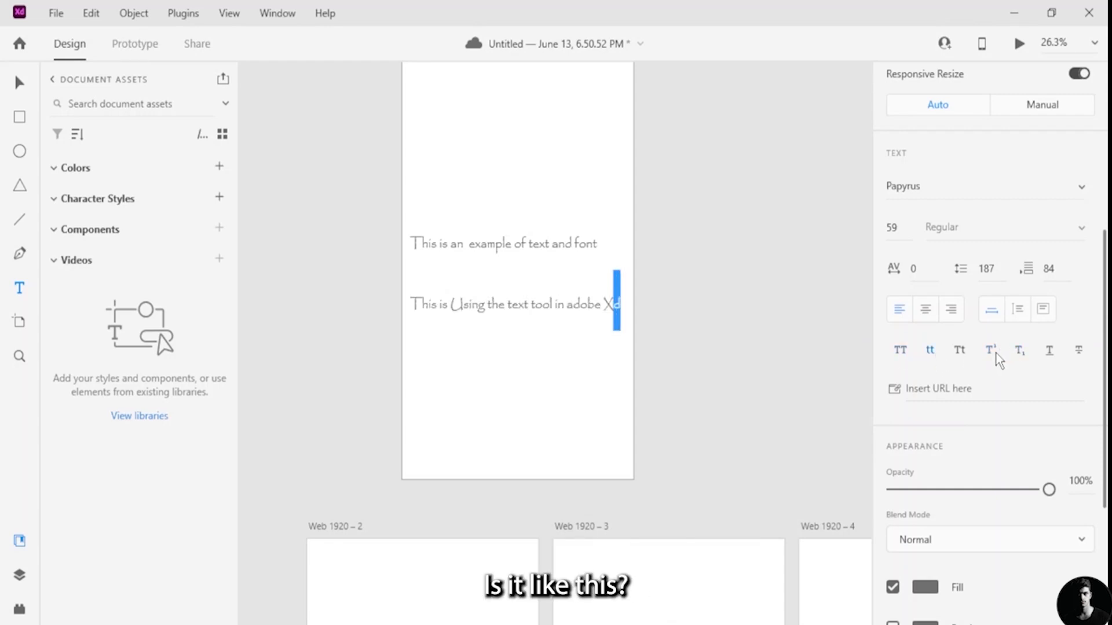
pyautogui.click(902, 351)
# Step: Open the text's URL field and leave it without entering a link
pyautogui.scroll(-2, 972, 415)
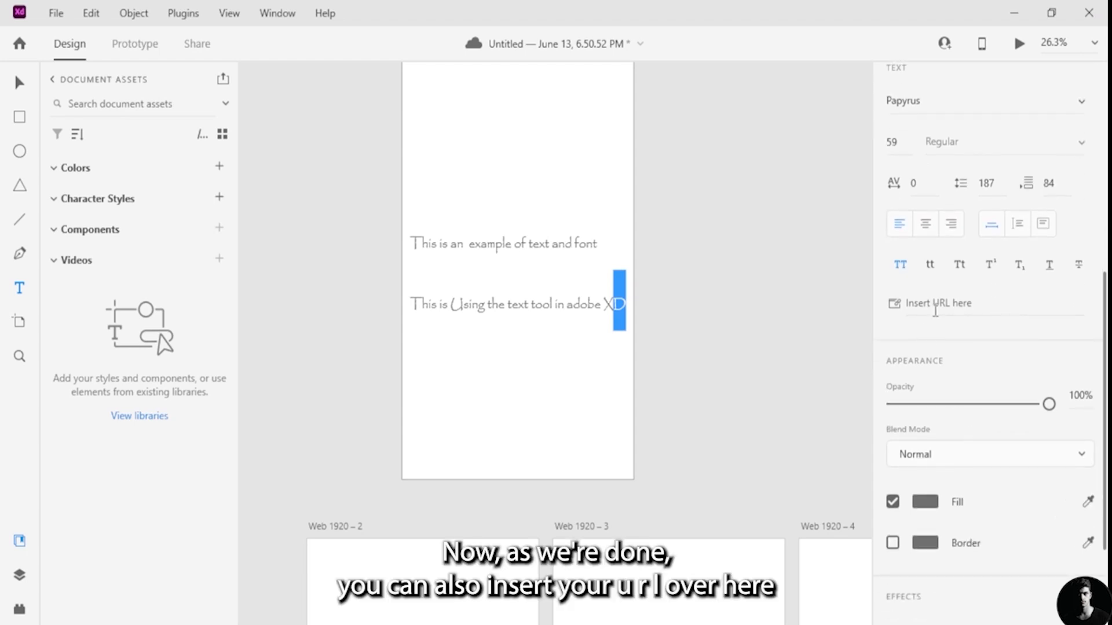
pyautogui.click(934, 305)
pyautogui.click(587, 304)
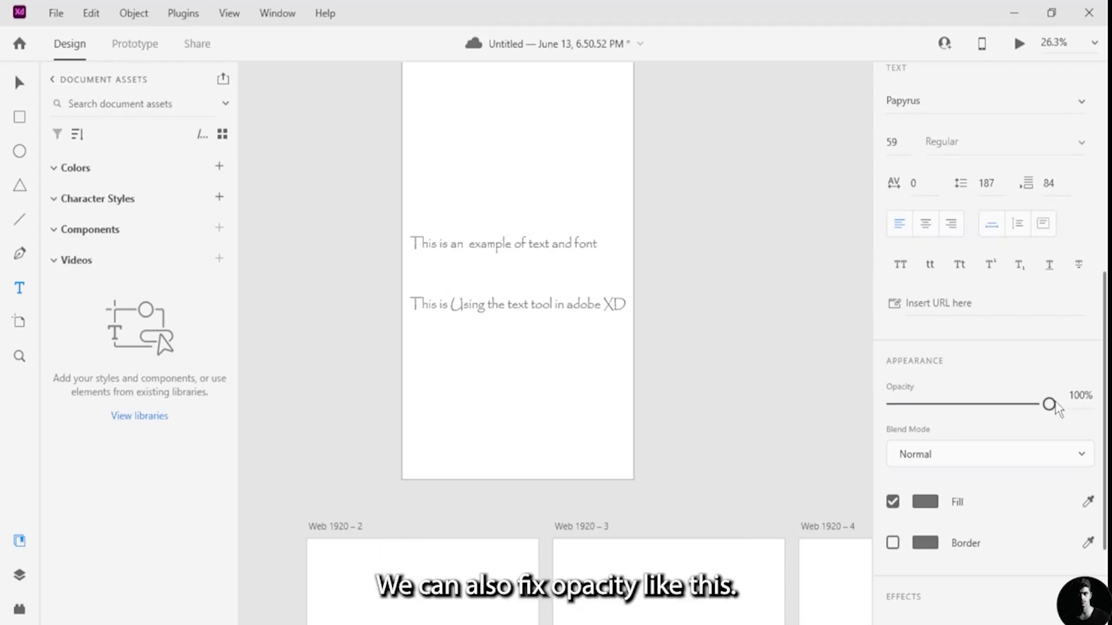
# Step: Try the text's opacity control, leaving it at 100%, and set its blend mode to Luminosity
pyautogui.moveTo(1050, 404); pyautogui.dragTo(1071, 418)
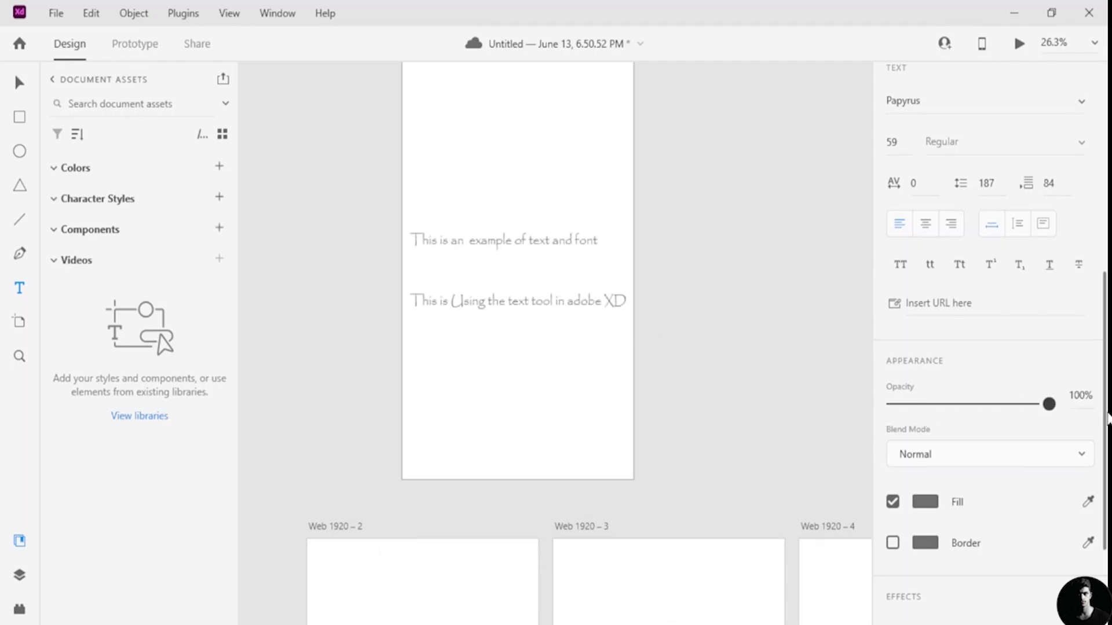
pyautogui.click(1017, 454)
pyautogui.scroll(-4, 943, 499)
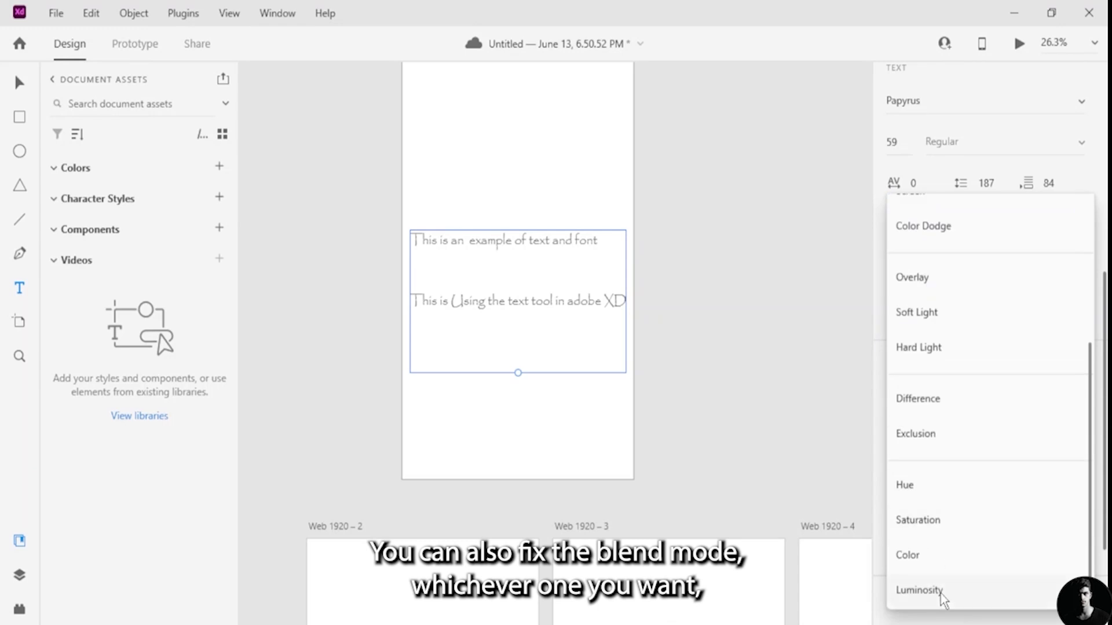
pyautogui.click(941, 590)
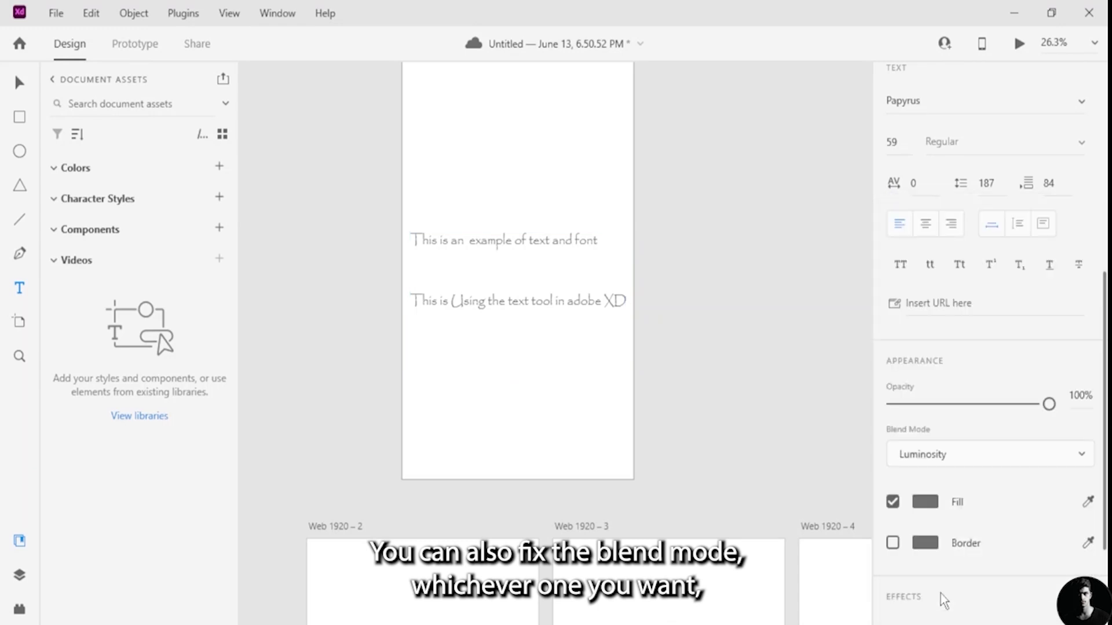
# Step: Change the text's fill colour to pure red #FF0000
pyautogui.click(917, 503)
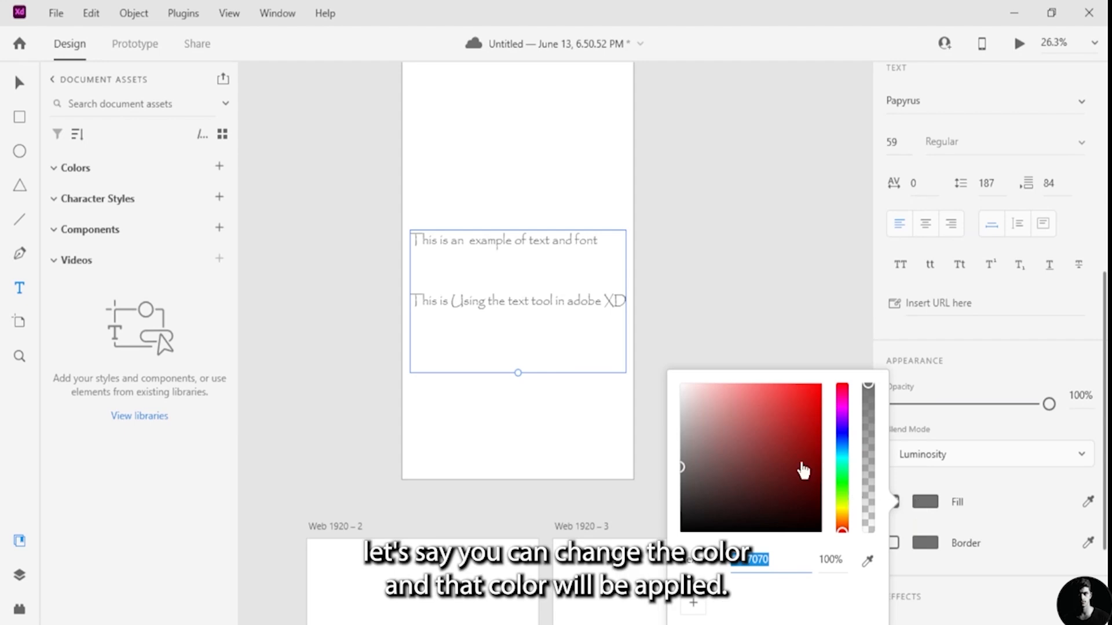
pyautogui.moveTo(804, 412); pyautogui.dragTo(836, 380)
pyautogui.scroll(3, 450, 293)
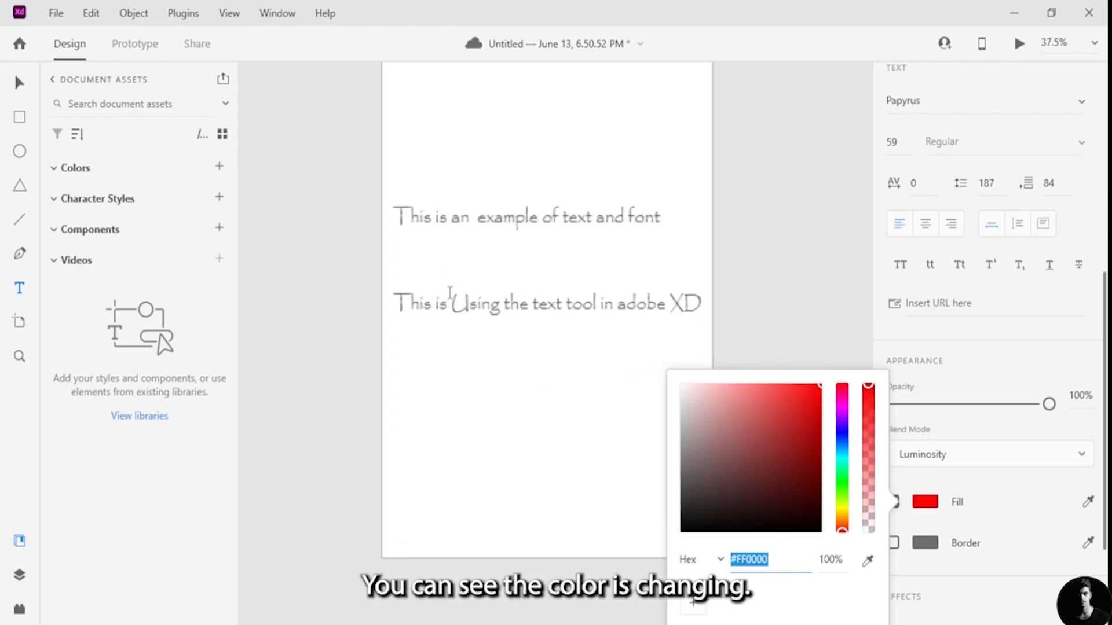
pyautogui.moveTo(745, 311); pyautogui.dragTo(614, 295)
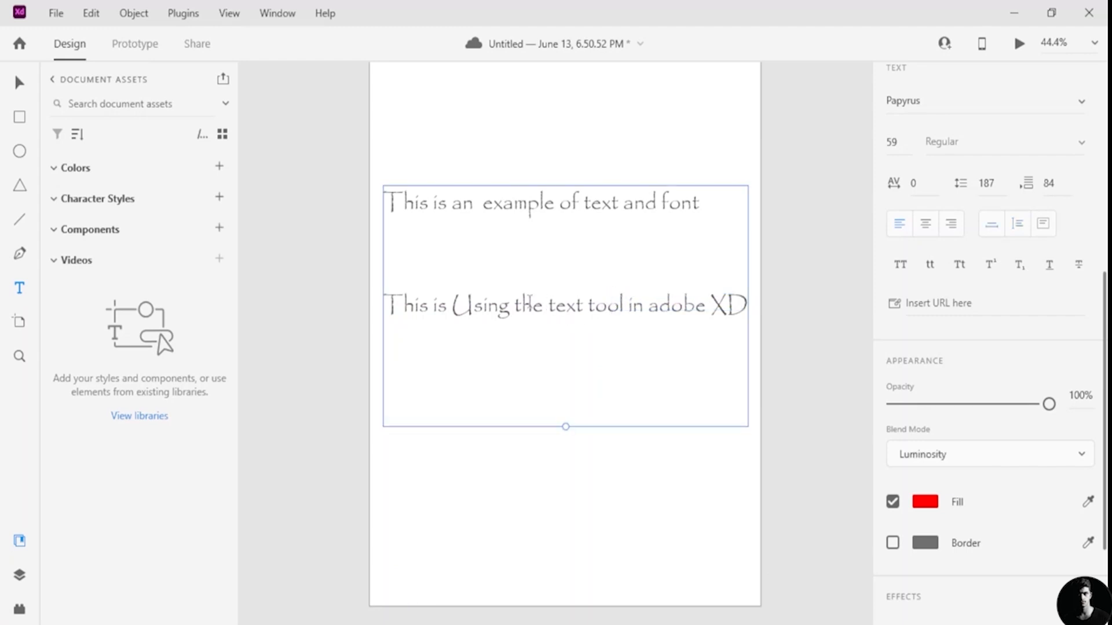
# Step: Select all of the text and change its fill colour to the darker red #E10000
pyautogui.press('Escape')
pyautogui.hotkey('ctrl', 'a')
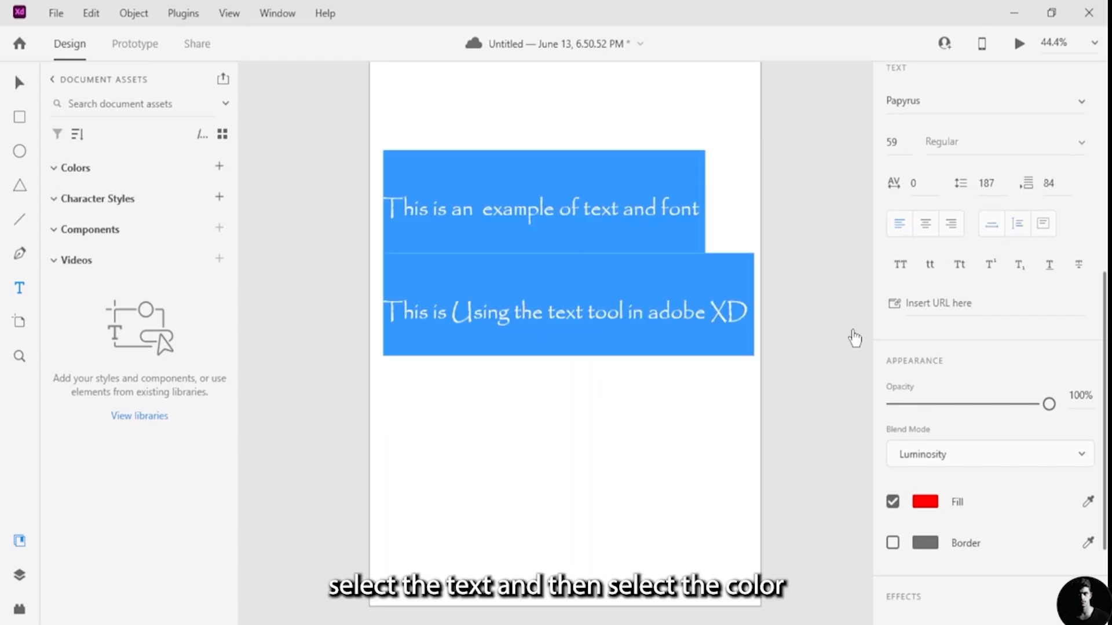
pyautogui.click(925, 501)
pyautogui.click(778, 429)
pyautogui.moveTo(781, 412); pyautogui.dragTo(820, 401)
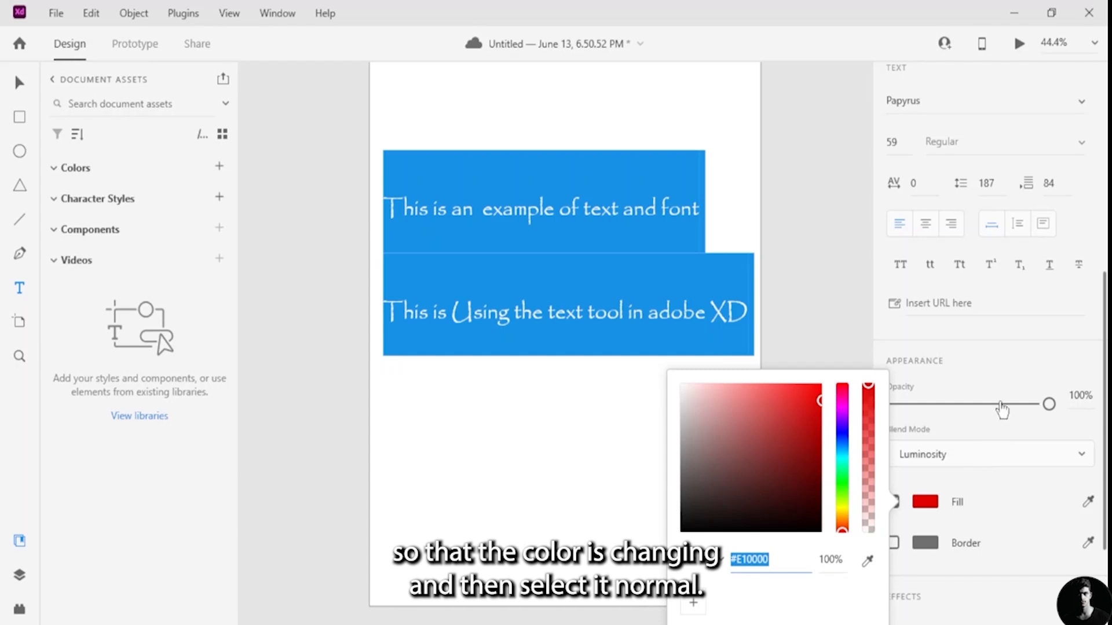
# Step: Set the two-line text's blend mode back to Normal
pyautogui.click(1001, 454)
pyautogui.click(1001, 454)
pyautogui.scroll(5, 924, 148)
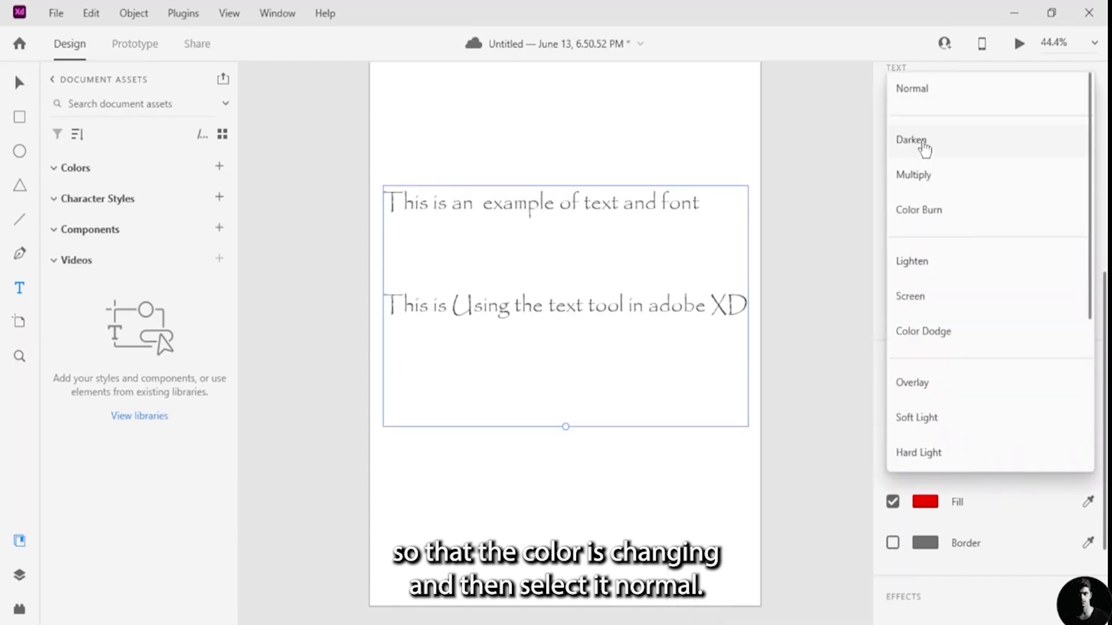
pyautogui.click(947, 99)
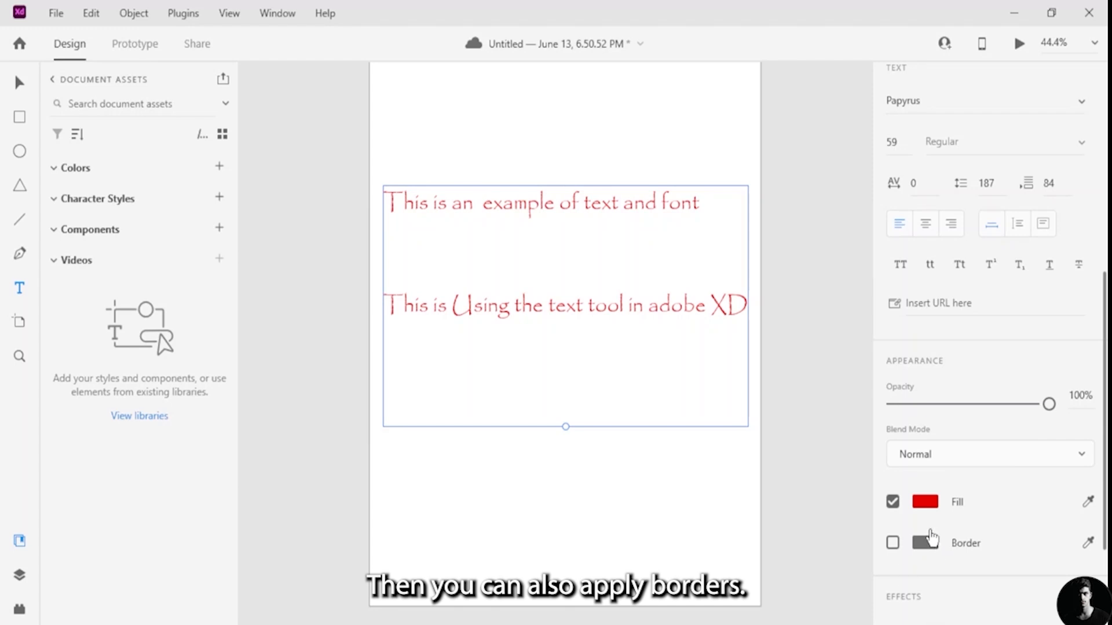
# Step: Enable a border on the text, colour it green #279B65 and dismiss the productivity tip
pyautogui.click(891, 545)
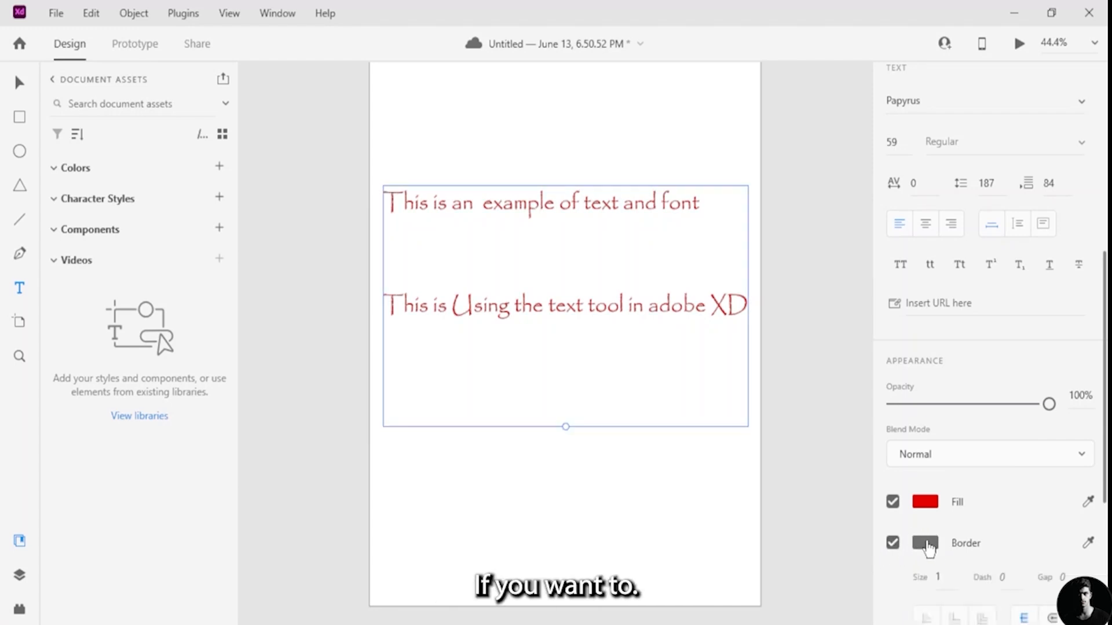
pyautogui.click(925, 543)
pyautogui.click(758, 493)
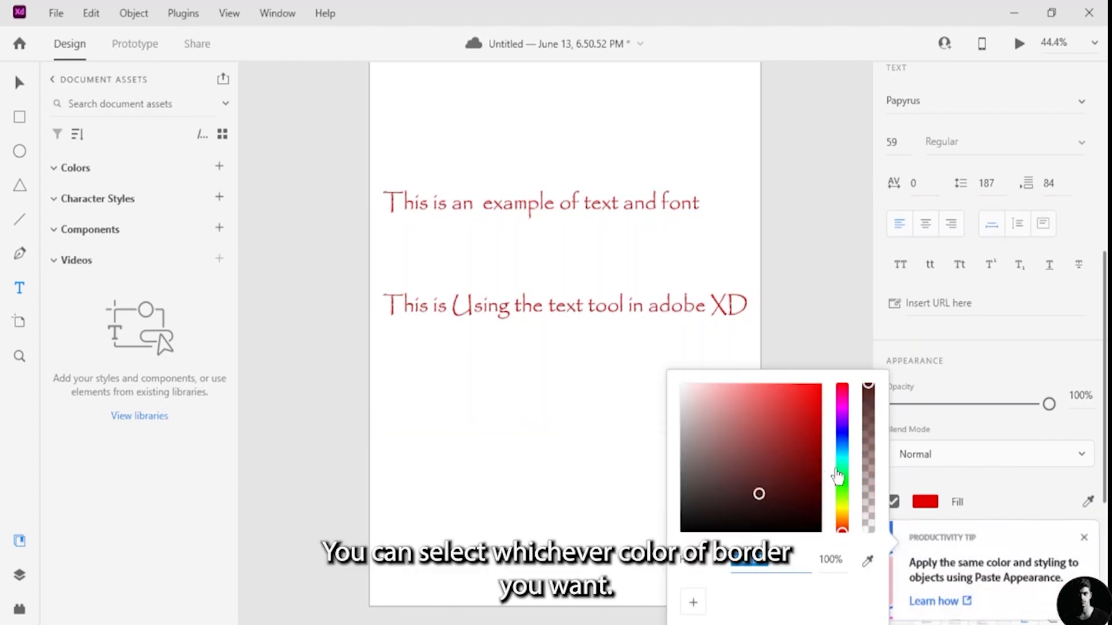
pyautogui.click(834, 470)
pyautogui.click(786, 442)
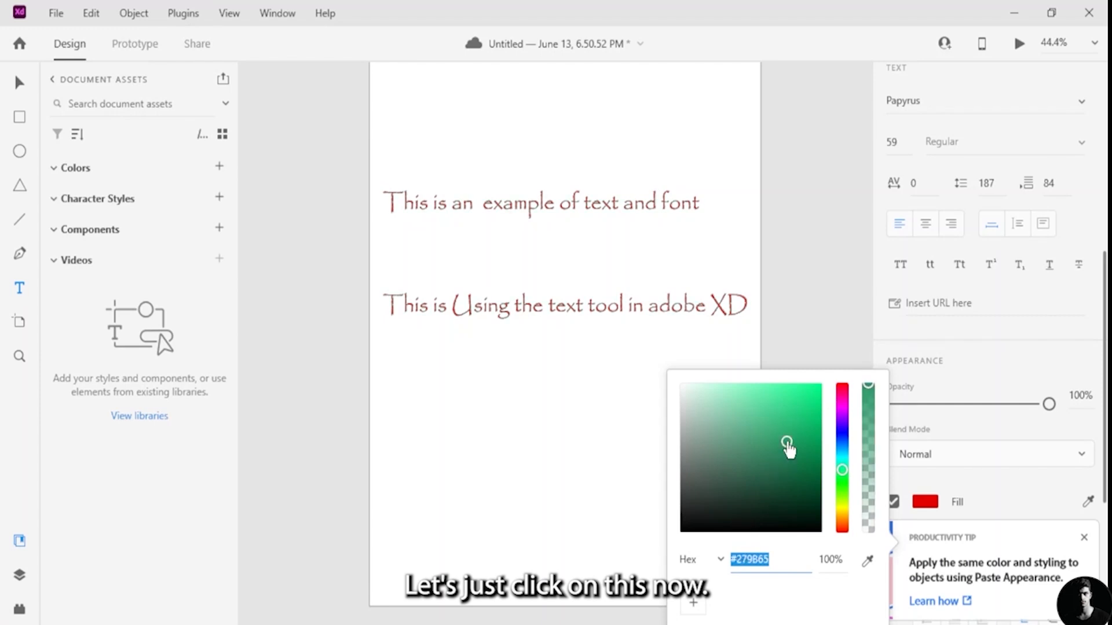
pyautogui.click(994, 487)
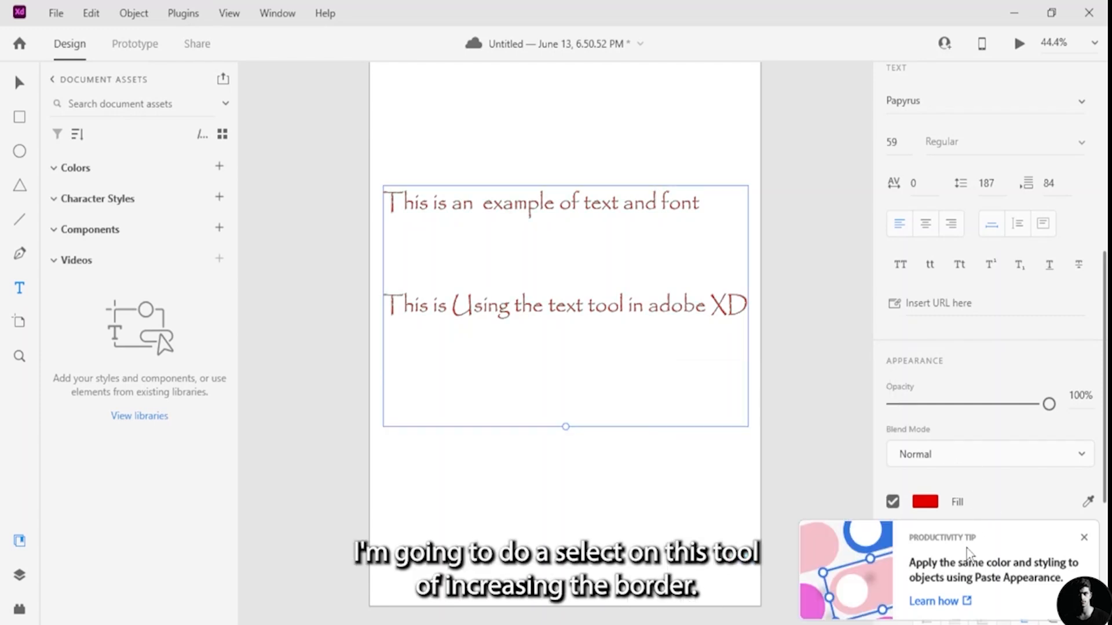
pyautogui.click(1084, 537)
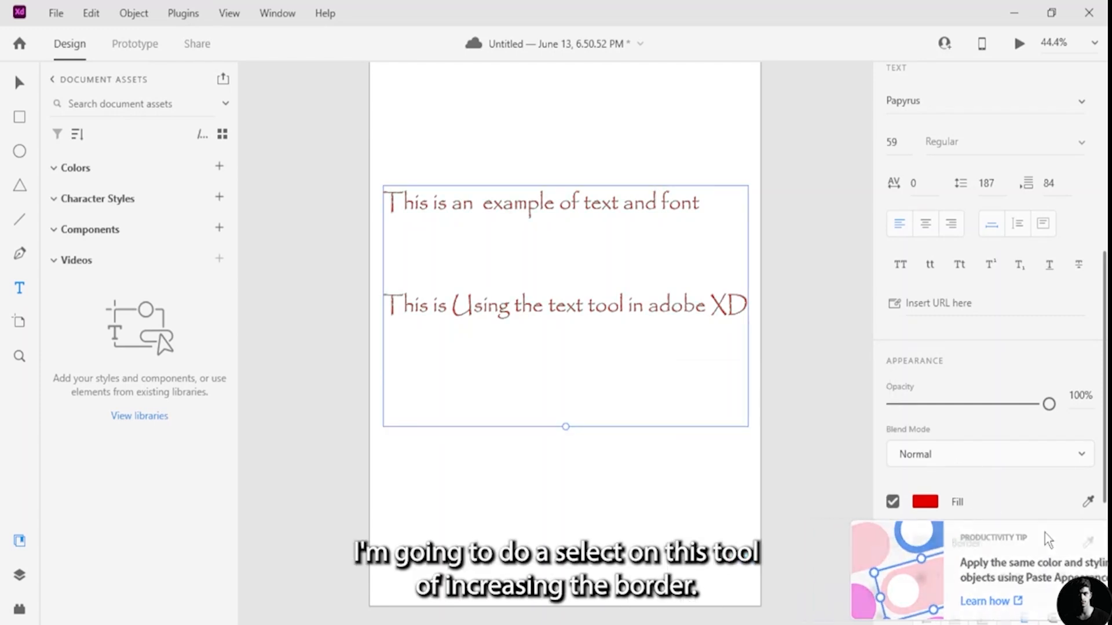
# Step: Set the text border's size to 5, its dash to 2 and its gap to 5
pyautogui.press('BackSpace')
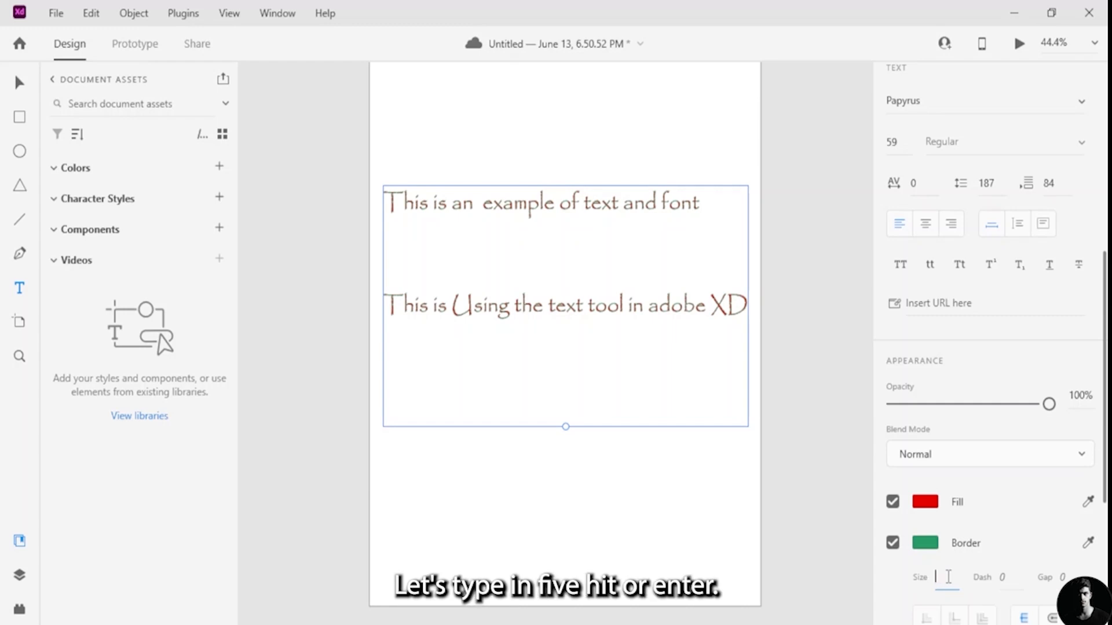
pyautogui.press('Return')
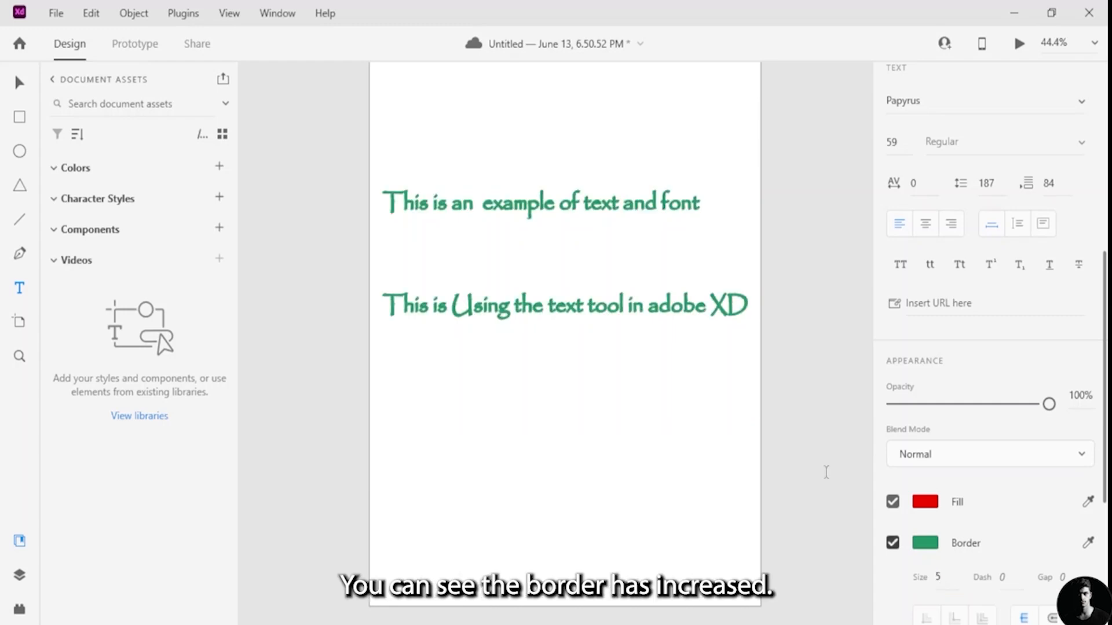
pyautogui.scroll(-3, 1017, 579)
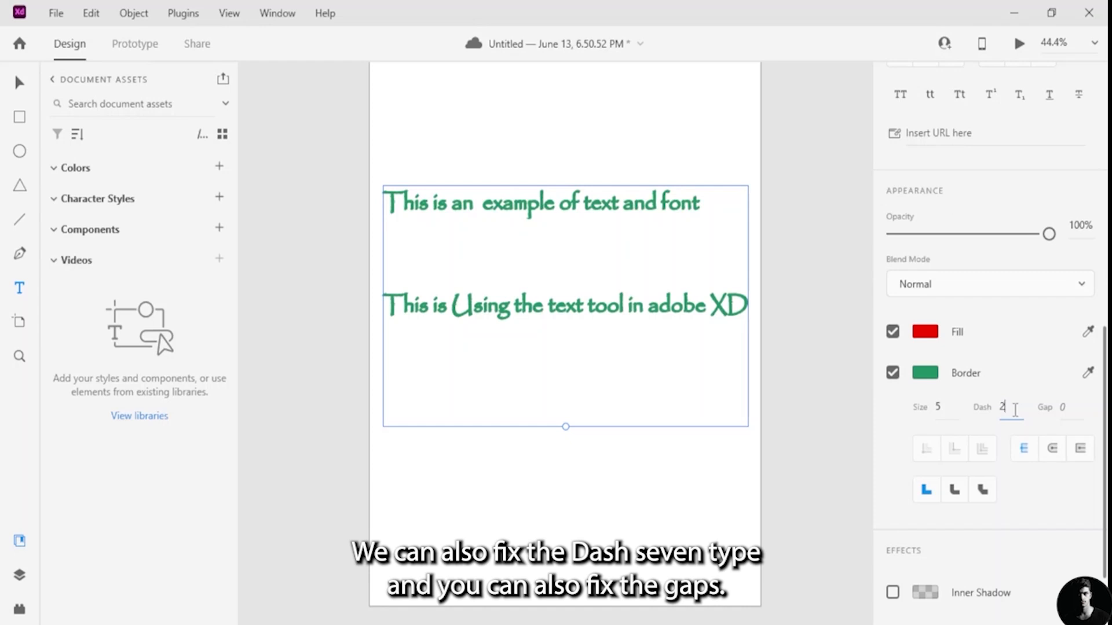
pyautogui.press('Return')
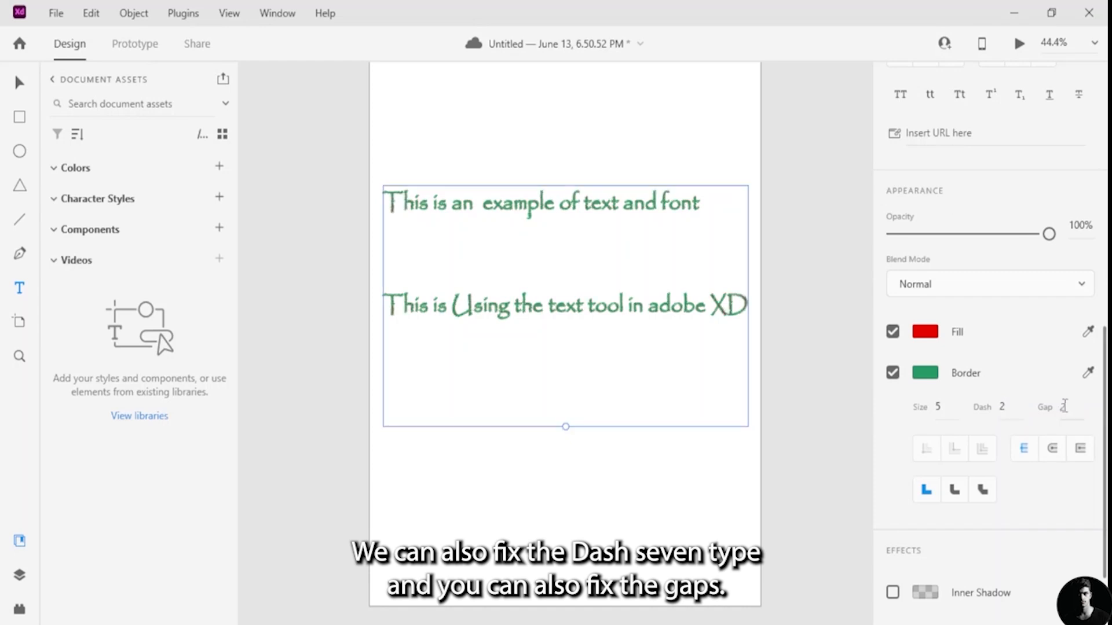
pyautogui.write('5')
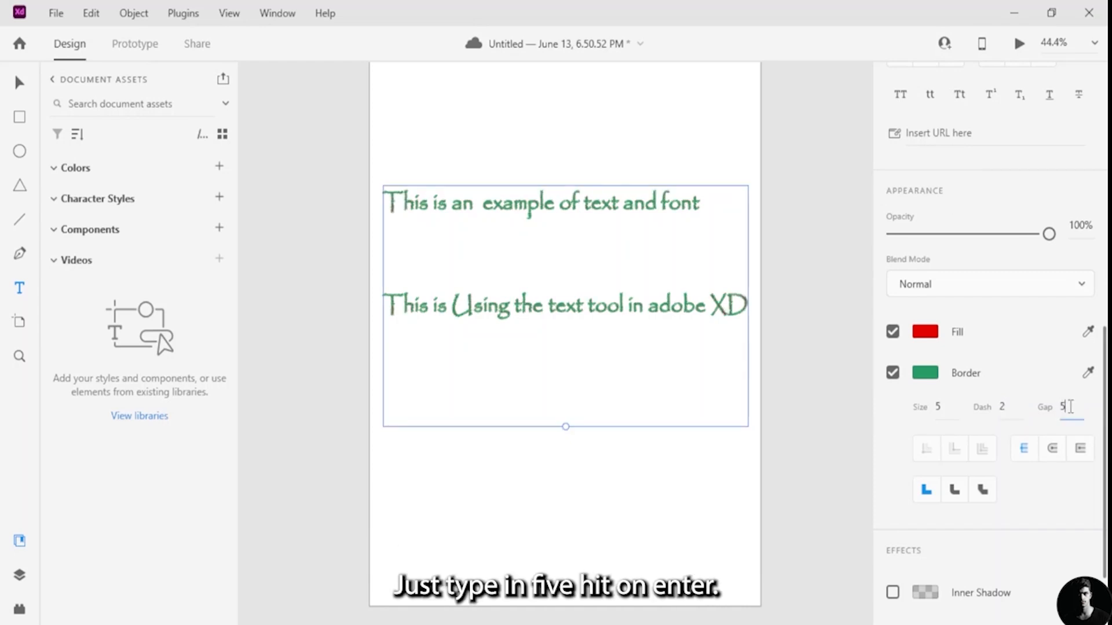
pyautogui.press('Return')
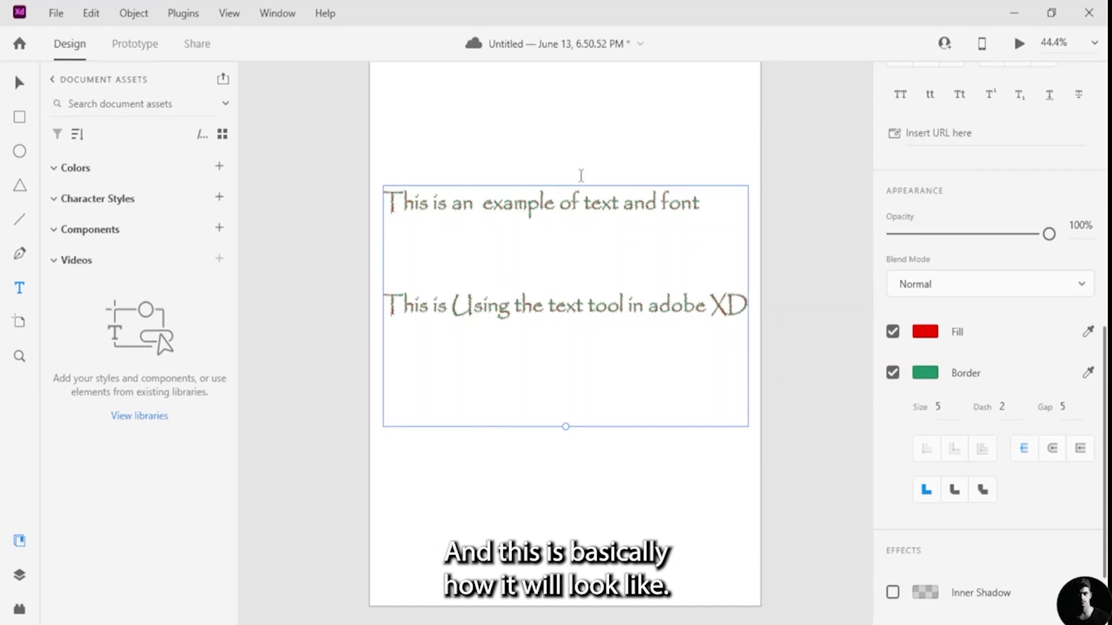
# Step: Compare the border's join styles, leaving it on bevel join, and try other cap styles before restoring butt cap
pyautogui.scroll(-2, 903, 472)
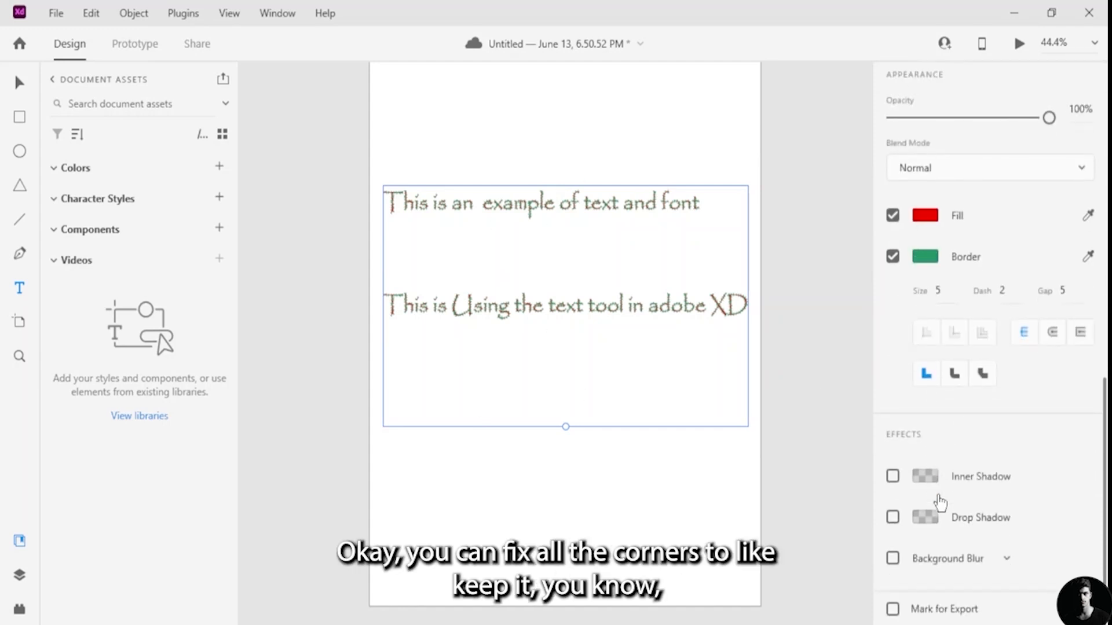
pyautogui.click(955, 376)
pyautogui.click(983, 375)
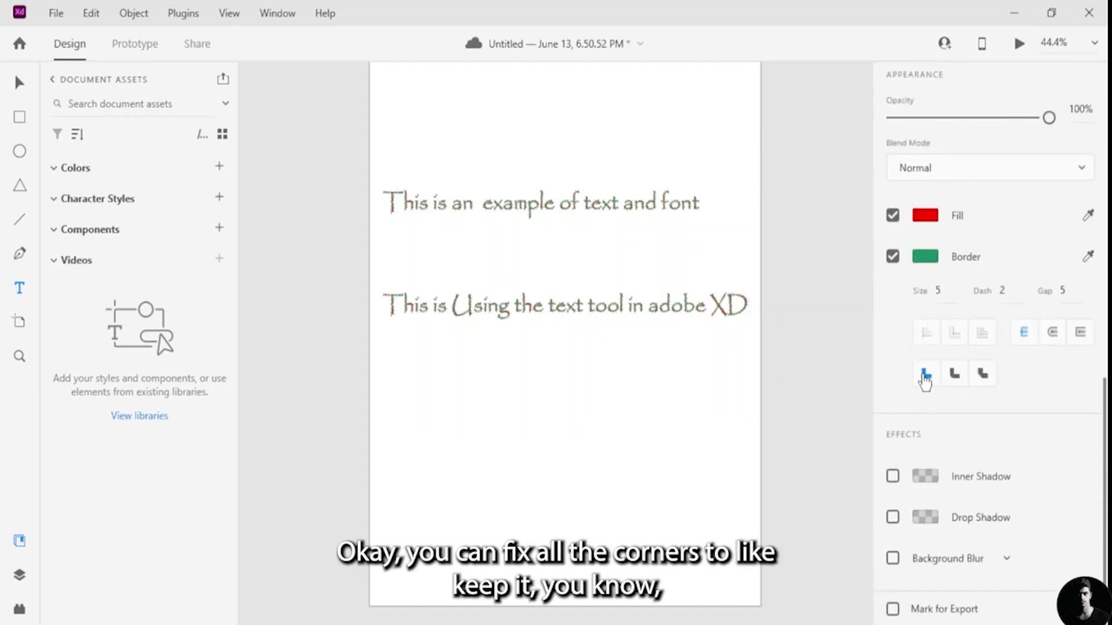
pyautogui.click(955, 376)
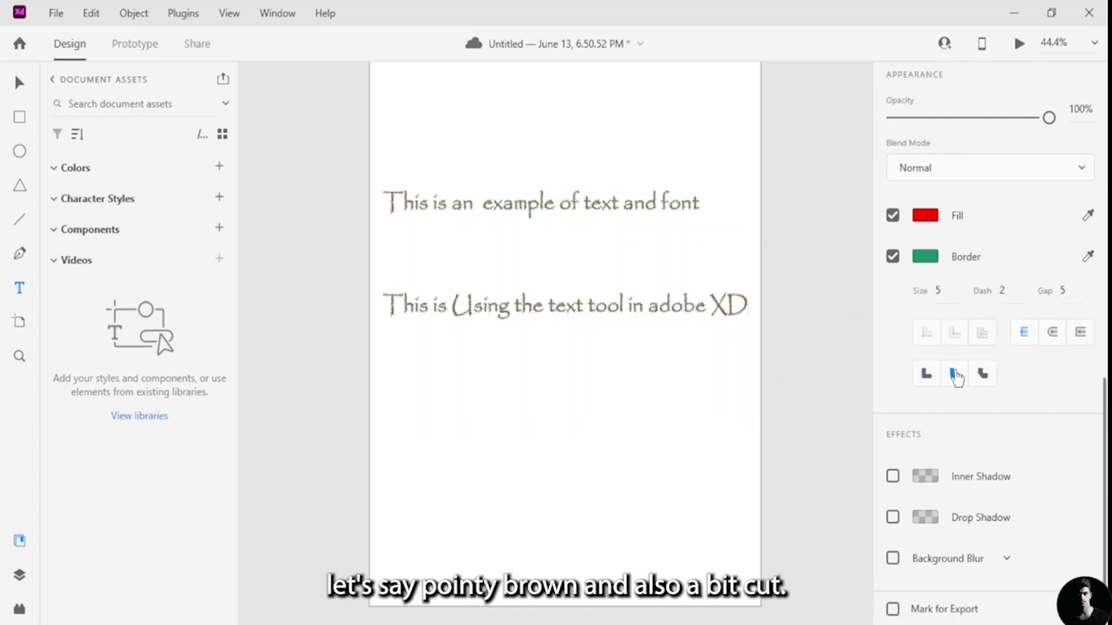
pyautogui.click(983, 374)
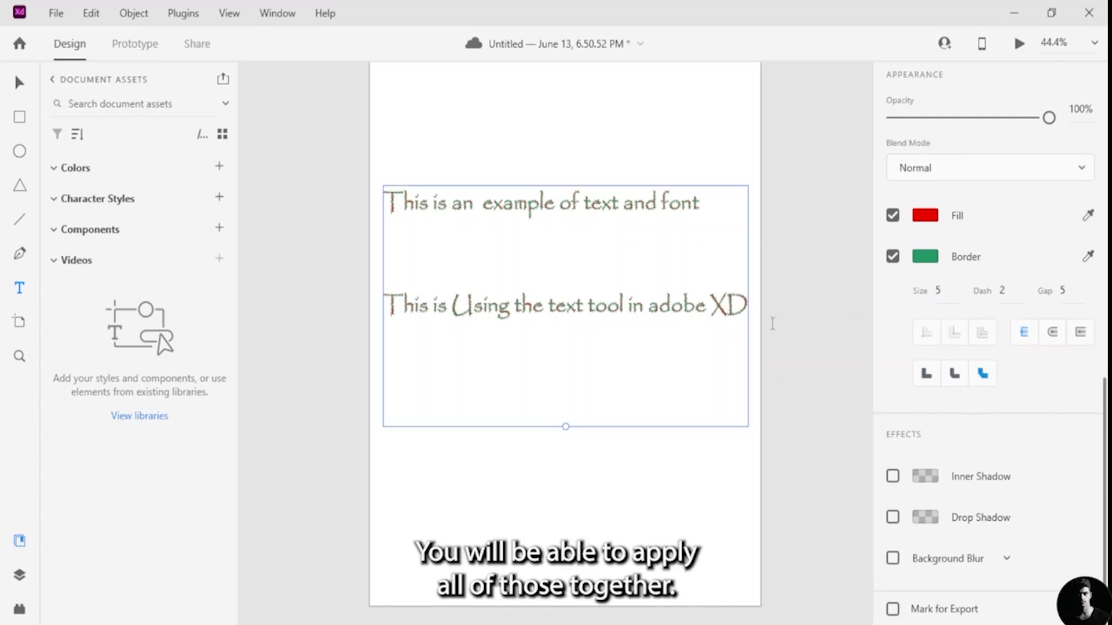
pyautogui.click(1052, 332)
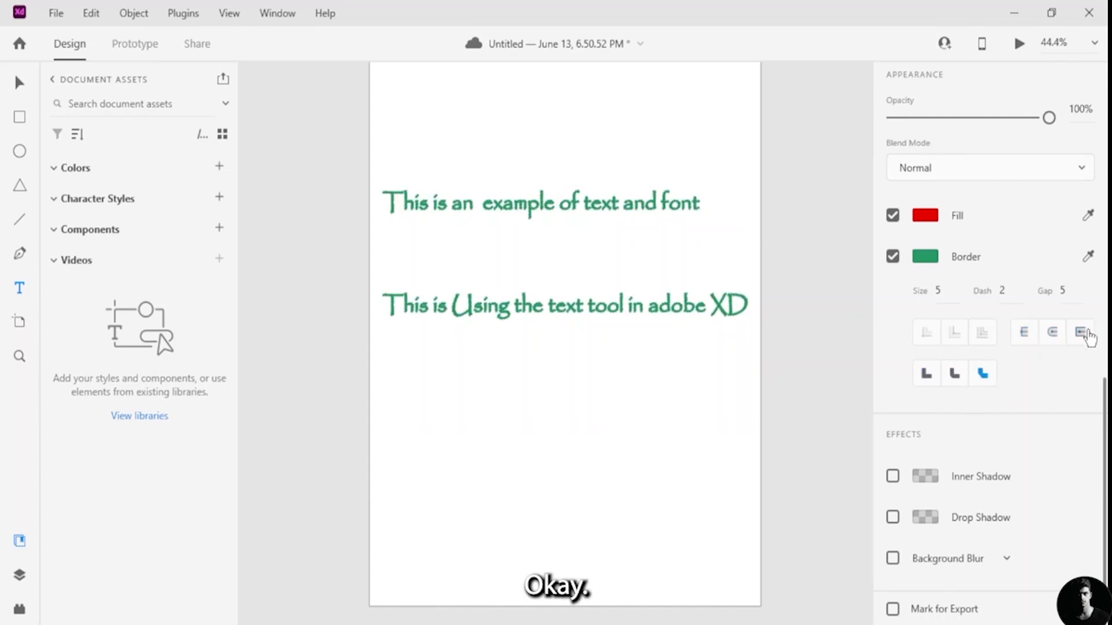
pyautogui.click(1023, 333)
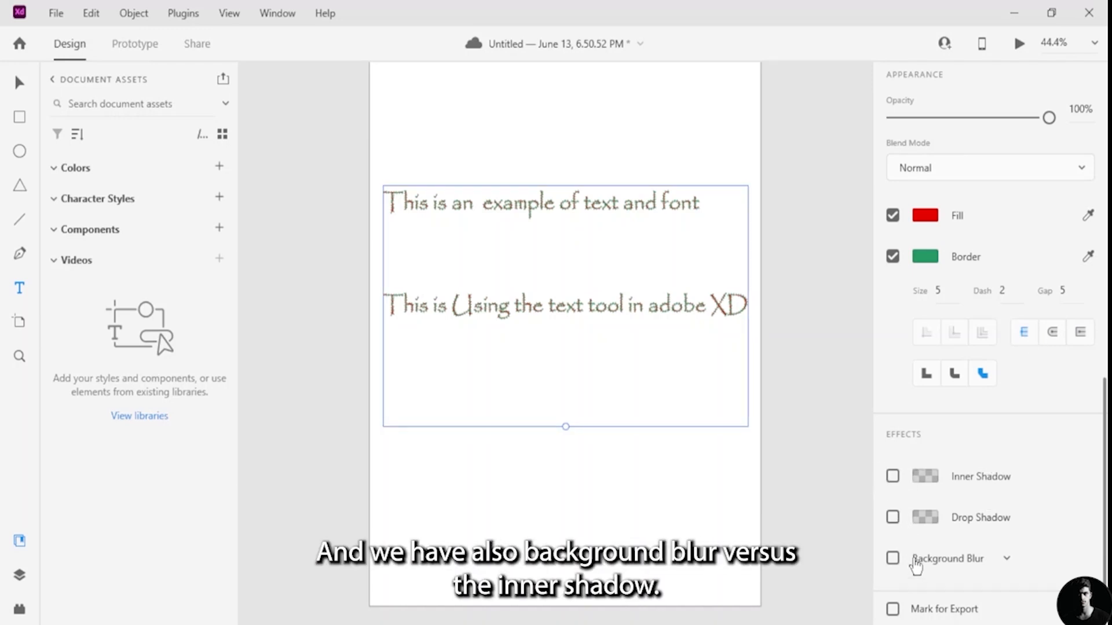
# Step: Try an inner shadow on the text, switch it off and enable a drop shadow instead
pyautogui.click(892, 477)
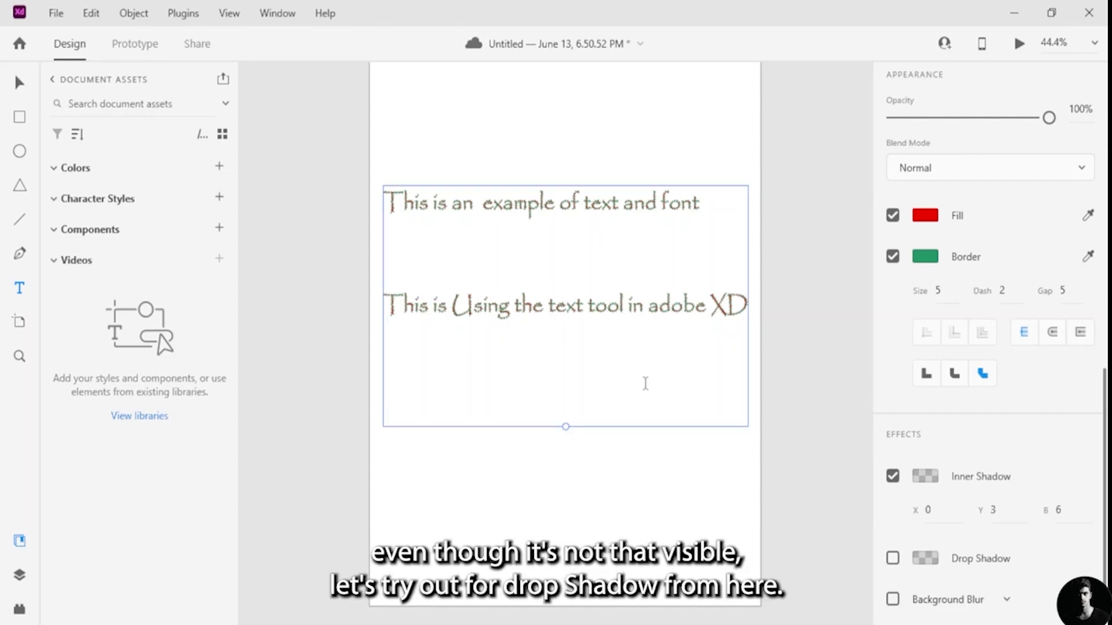
pyautogui.click(892, 476)
pyautogui.click(894, 518)
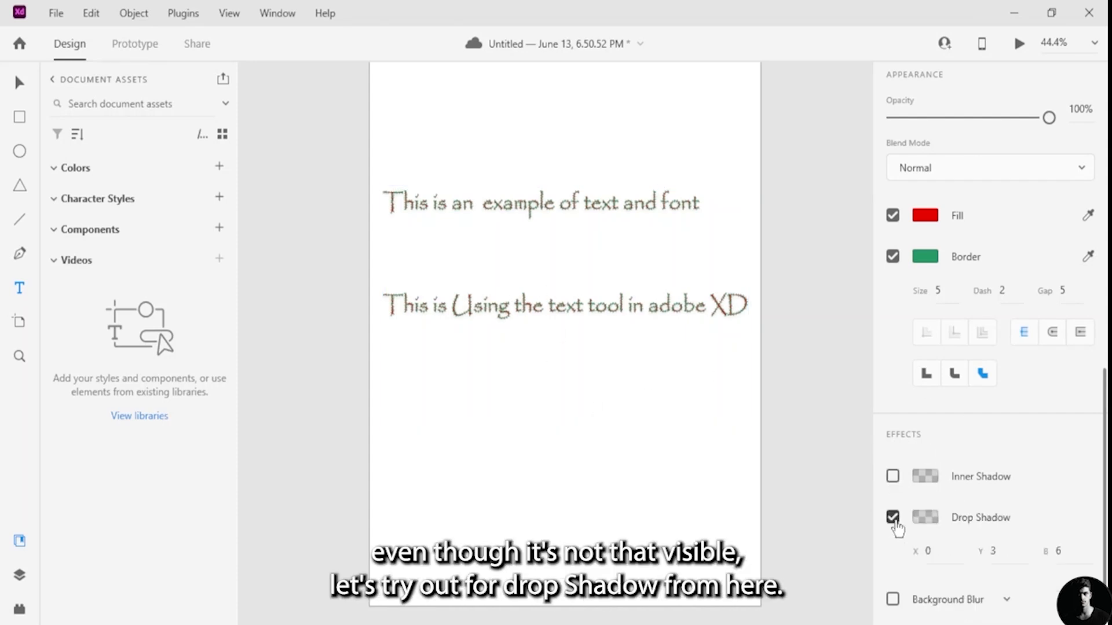
# Step: Set the drop shadow's X and Y offsets to 10 each
pyautogui.click(941, 547)
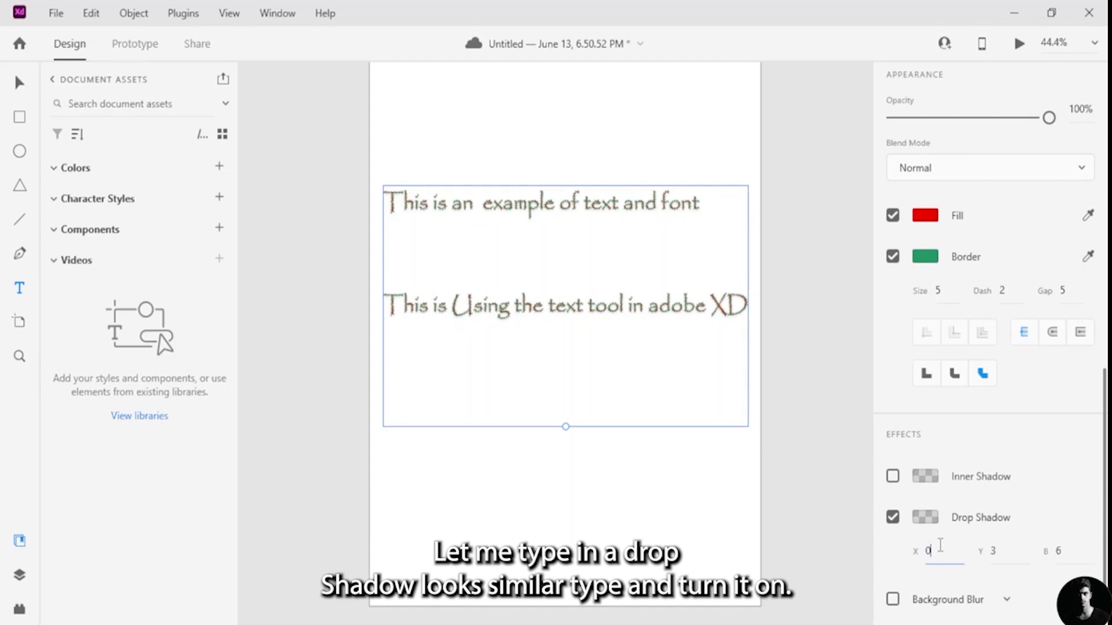
pyautogui.press('Return')
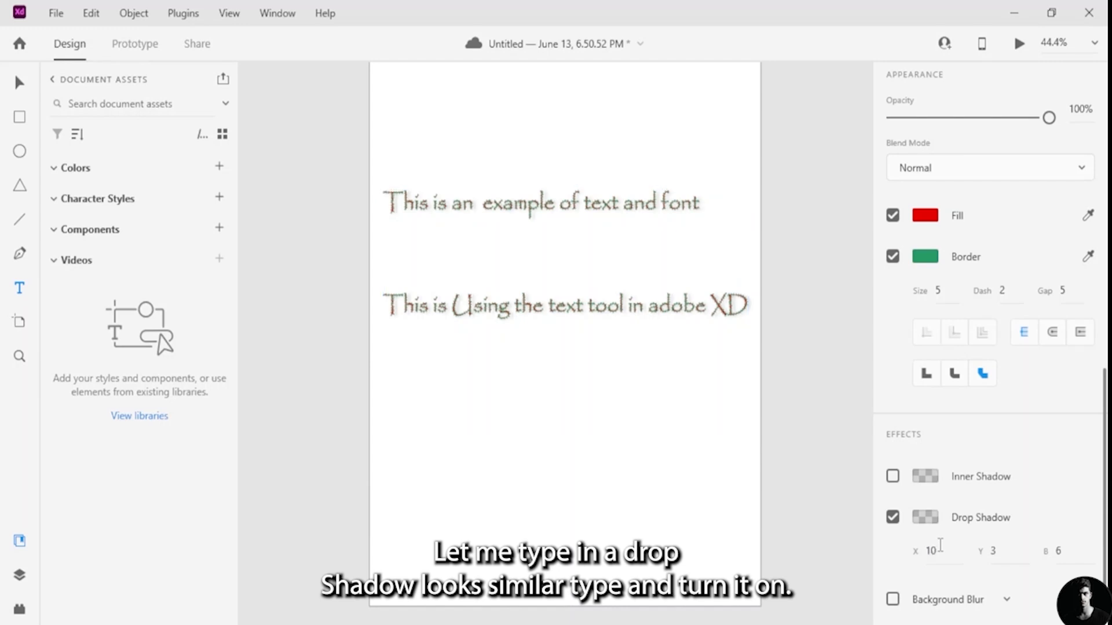
pyautogui.click(1004, 553)
pyautogui.write('1')
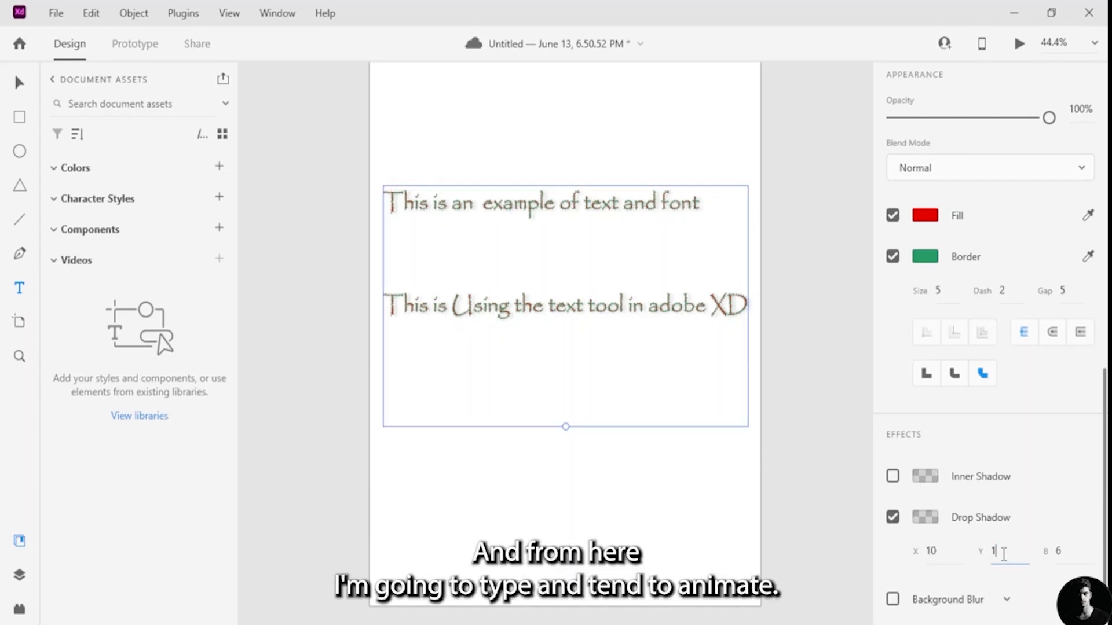
pyautogui.write('0')
pyautogui.press('Return')
# Step: Set the drop shadow's blur to 19
pyautogui.click(1075, 550)
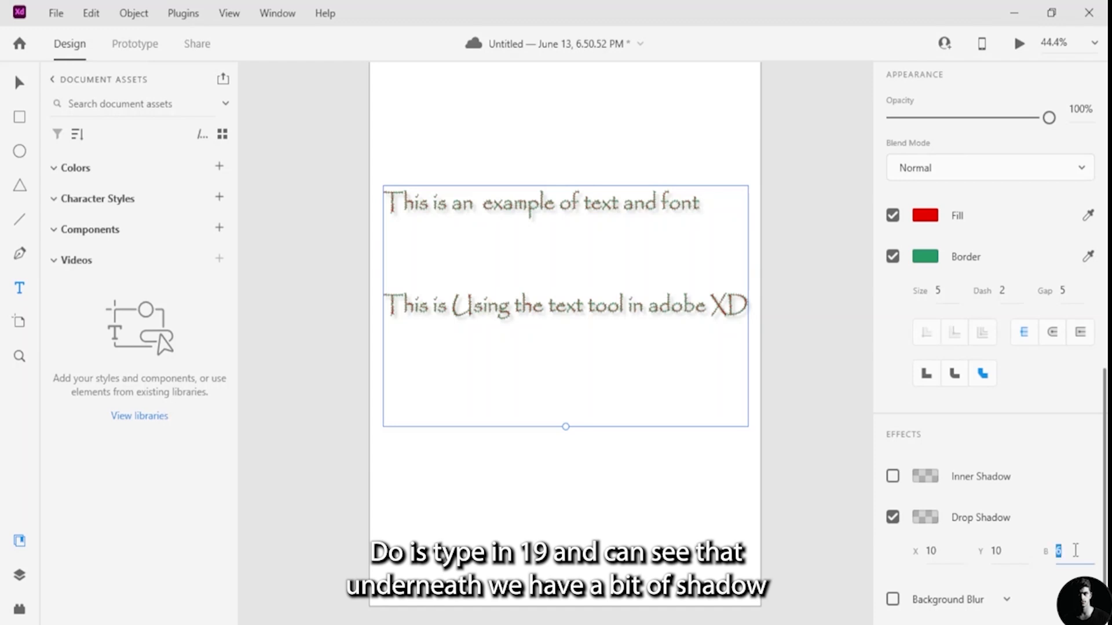
pyautogui.write('19')
pyautogui.press('Return')
# Step: Increase the drop shadow's blur to 60 and its Y offset to 20
pyautogui.press('BackSpace')
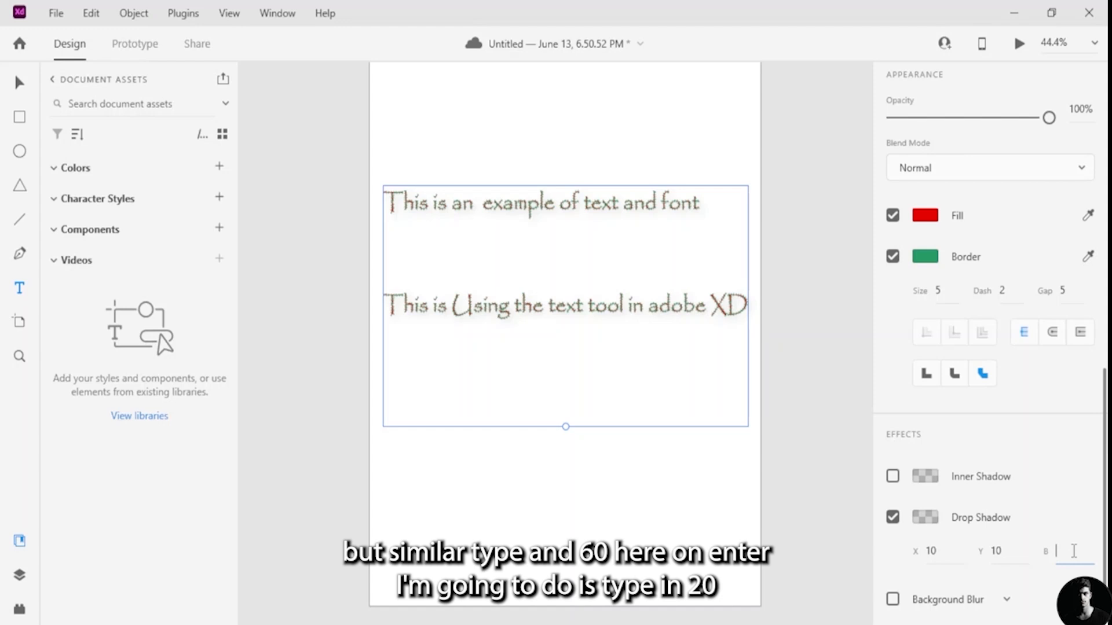
pyautogui.write('60')
pyautogui.press('Return')
pyautogui.click(1014, 549)
pyautogui.press('Return')
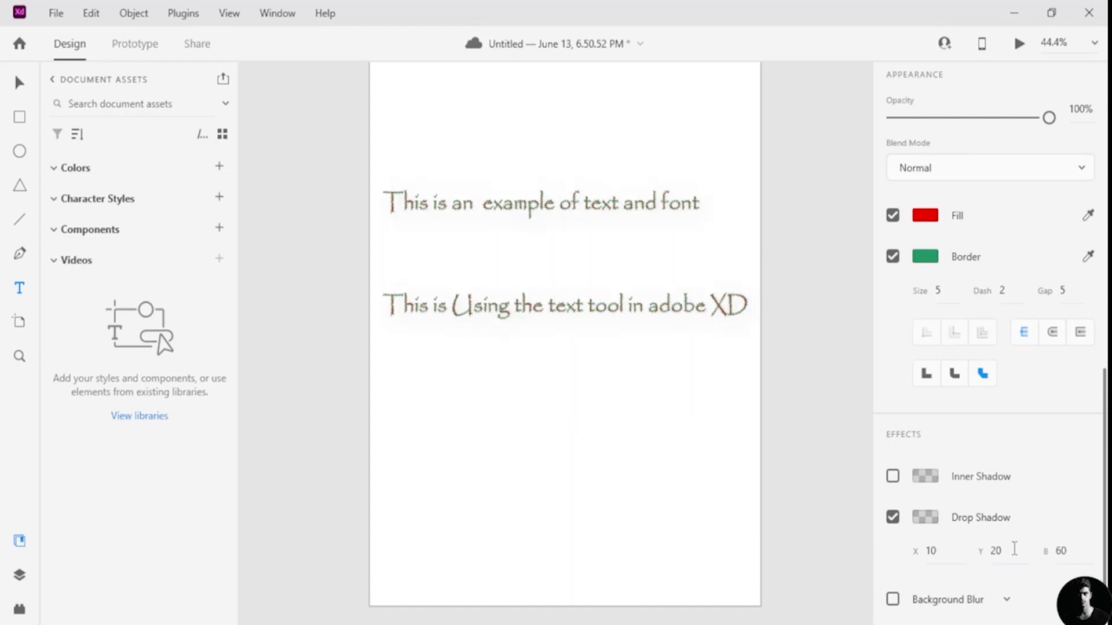
# Step: Set the drop shadow's blur to 2
pyautogui.click(1071, 553)
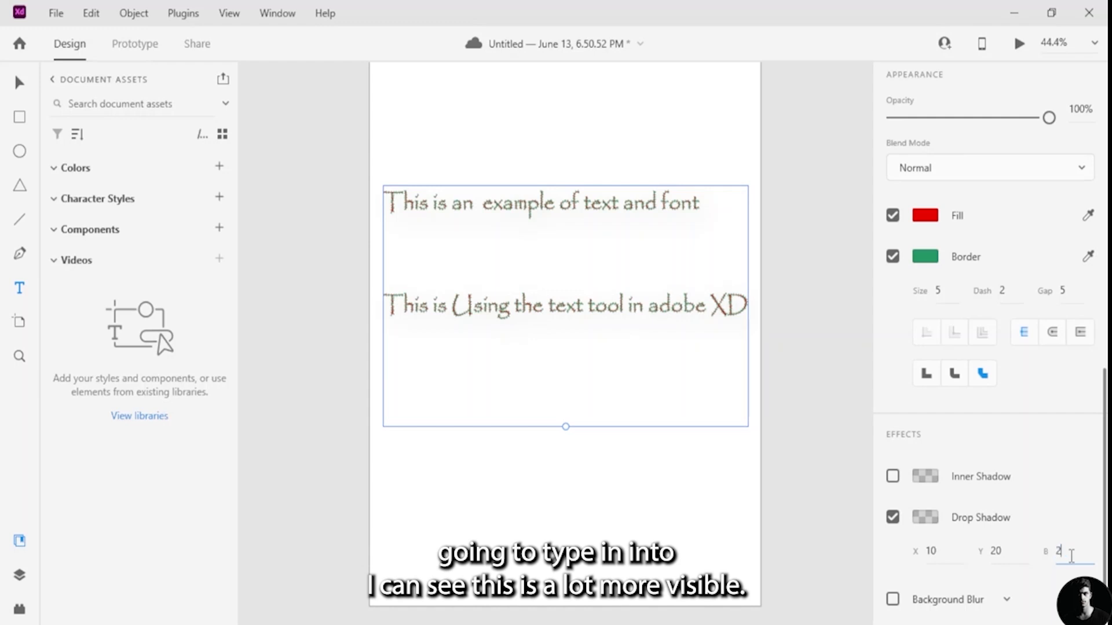
pyautogui.press('Return')
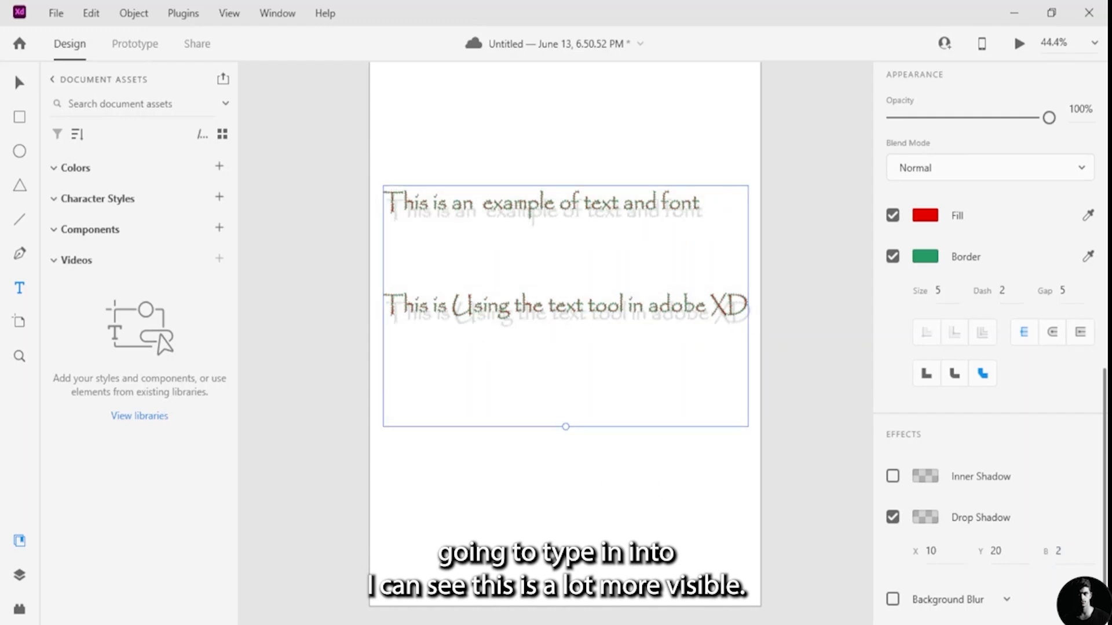
pyautogui.click(633, 557)
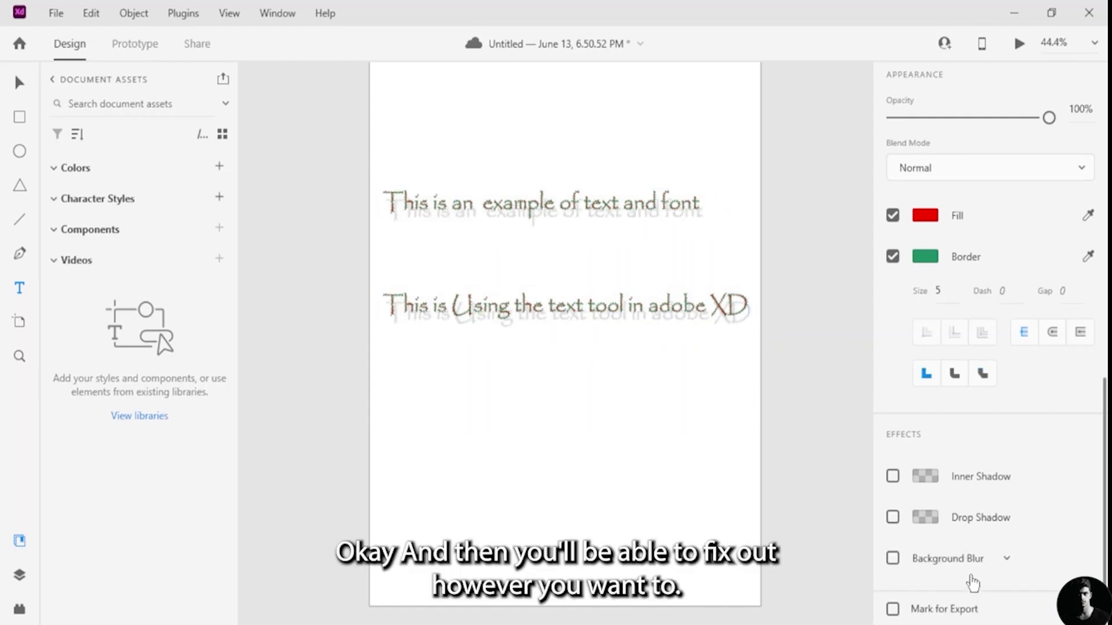
# Step: Switch the drop shadow back on and set its X offset to 40
pyautogui.click(893, 518)
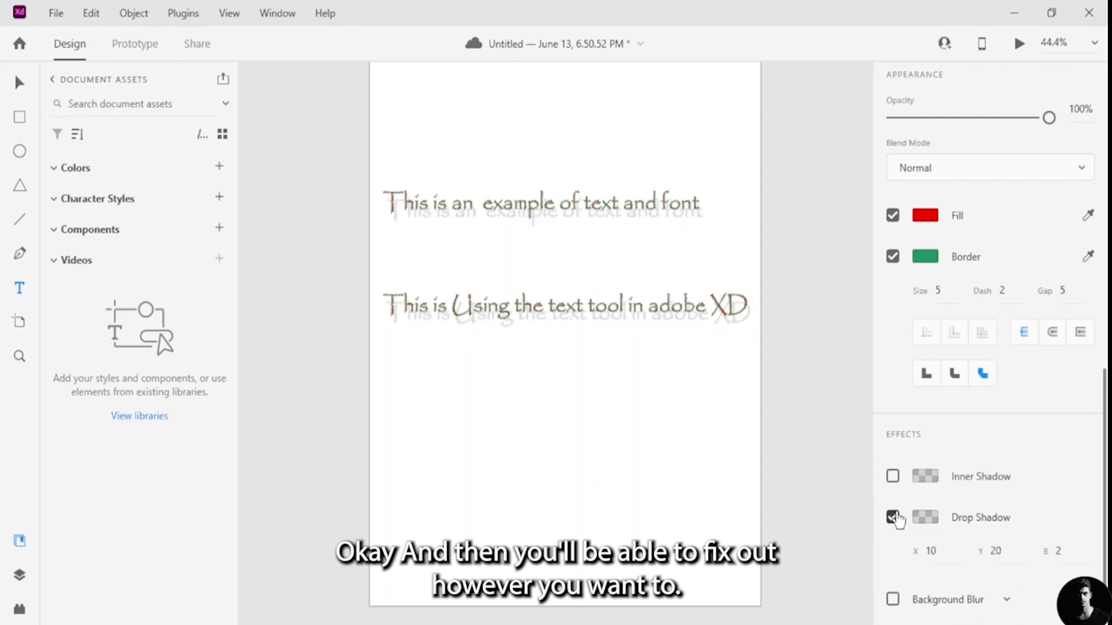
pyautogui.click(938, 548)
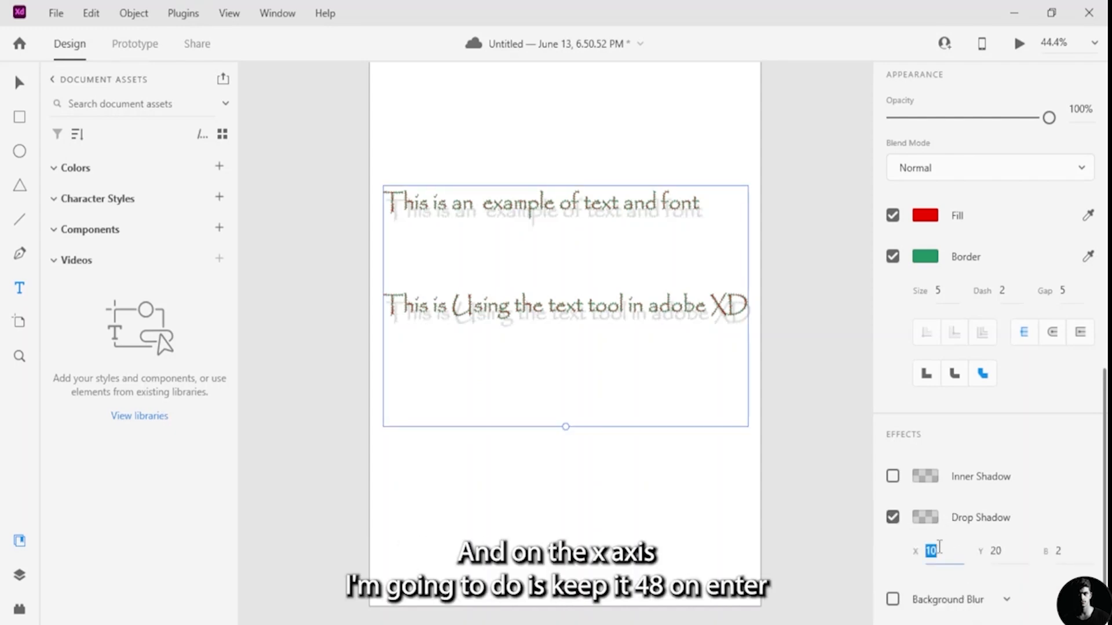
pyautogui.write('40')
pyautogui.press('Return')
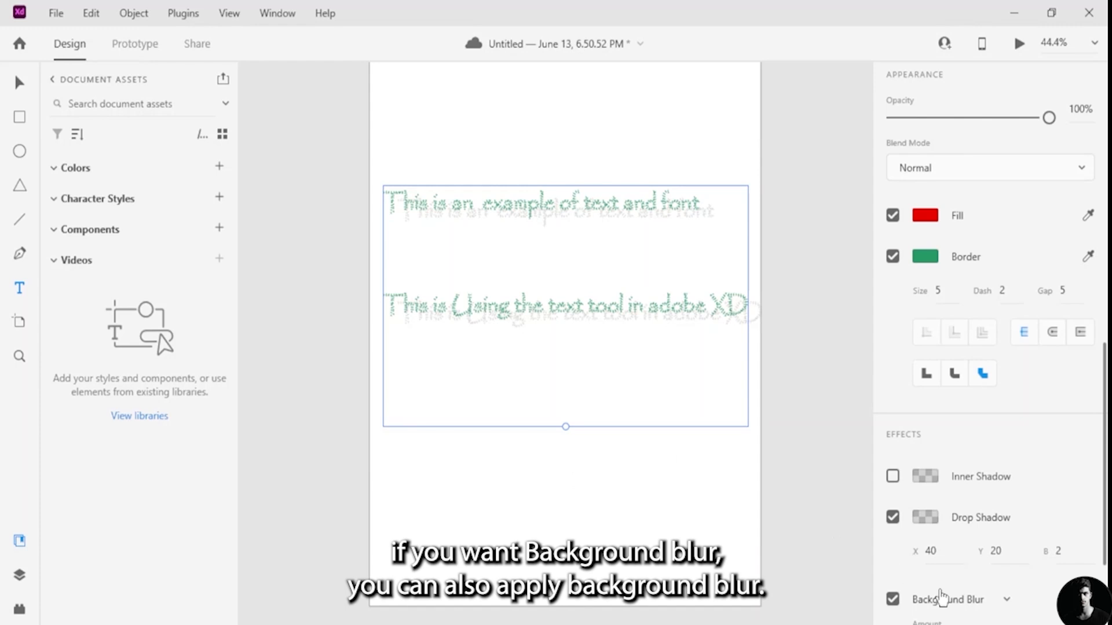
# Step: Apply a background blur to the text with an amount of 50 and a brightness of -47
pyautogui.scroll(-3, 938, 596)
pyautogui.moveTo(988, 476); pyautogui.dragTo(1042, 477)
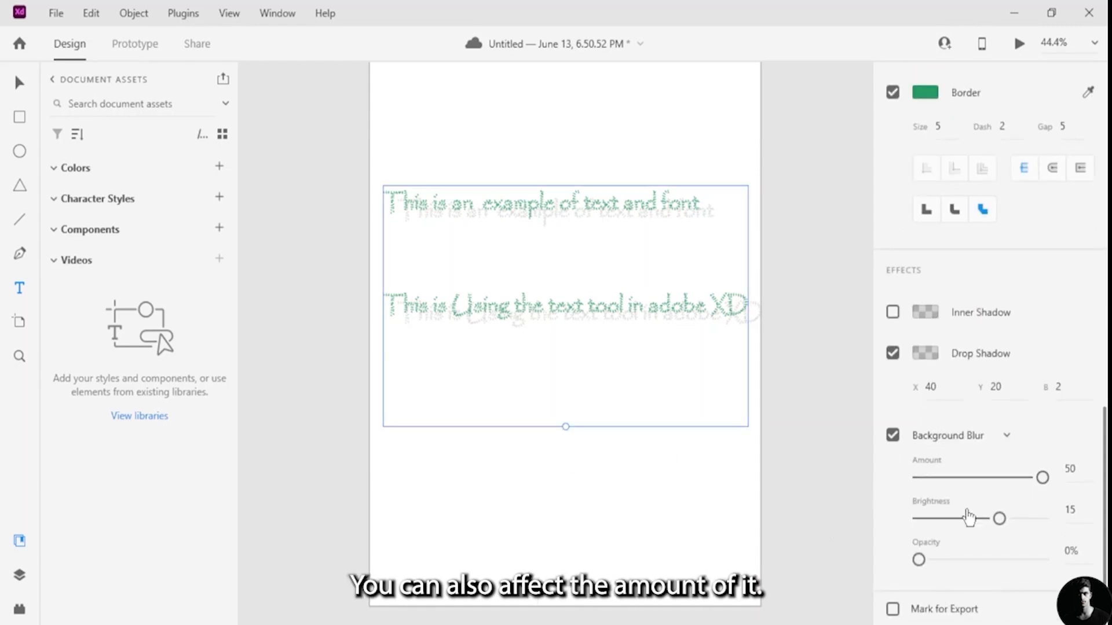
pyautogui.moveTo(999, 518); pyautogui.dragTo(922, 519)
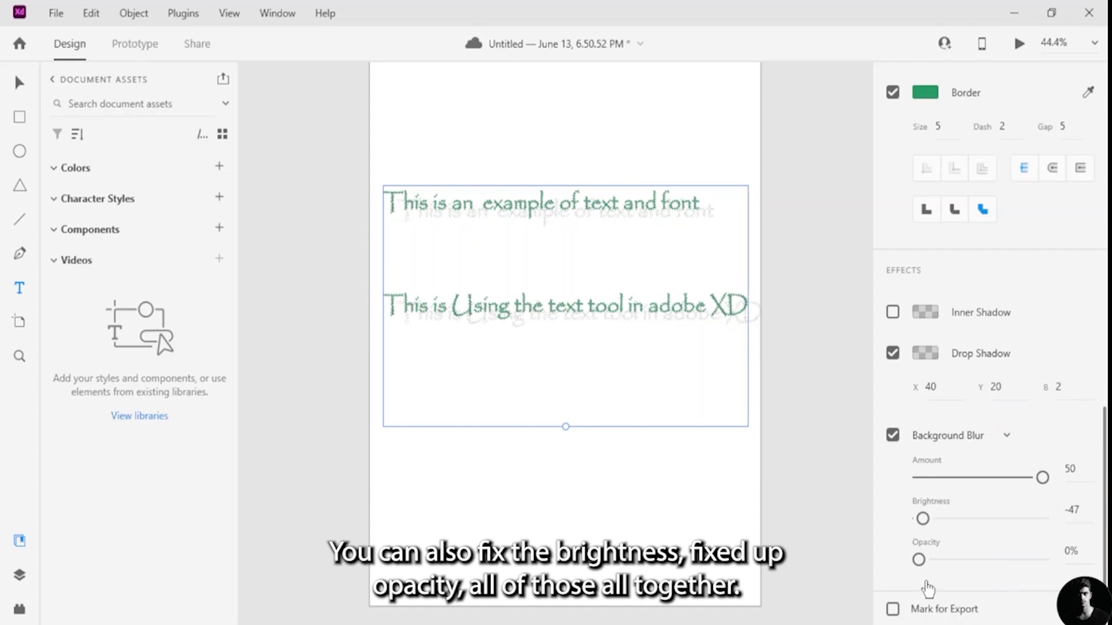
pyautogui.click(892, 611)
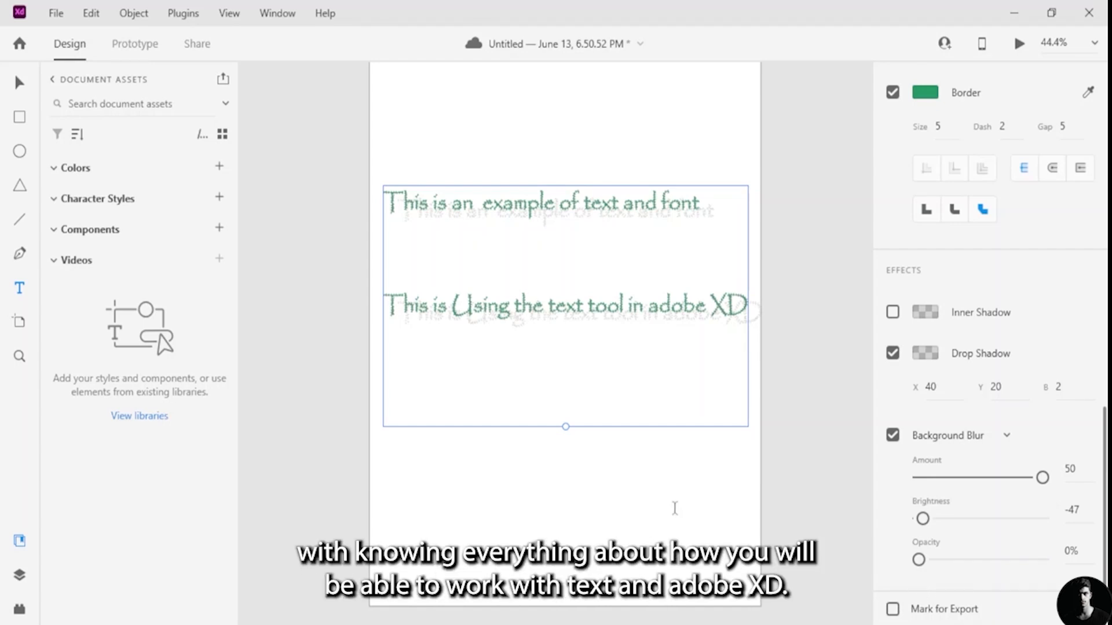
# Step: Copy the formatted text box from the upper artboard onto the middle artboard of the row below
pyautogui.scroll(2, 761, 166)
pyautogui.scroll(-1, 764, 237)
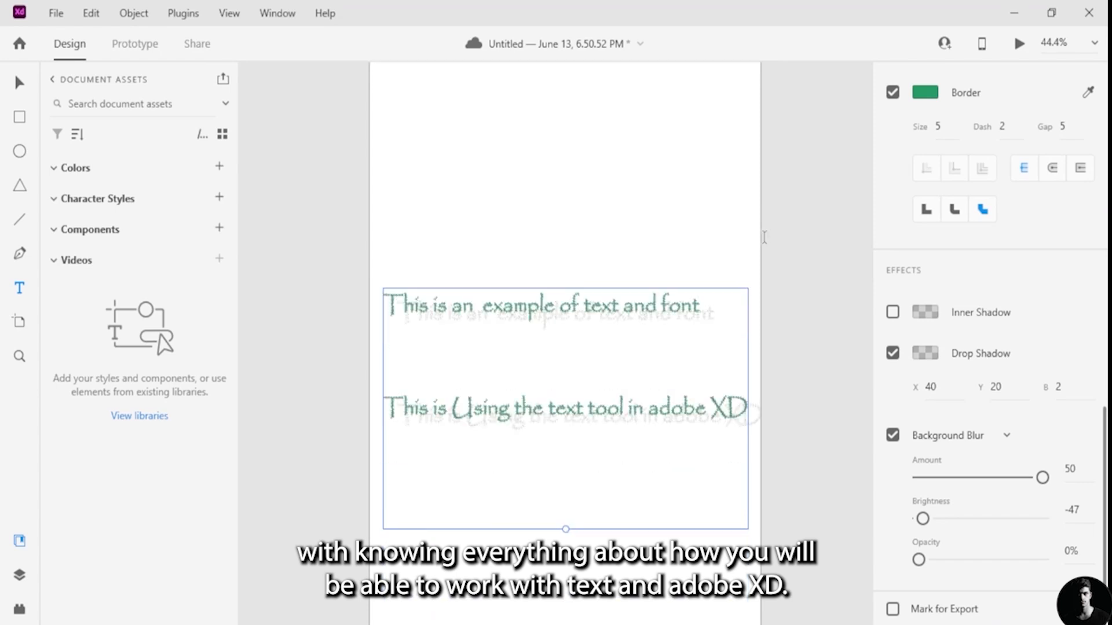
pyautogui.scroll(-5, 618, 259)
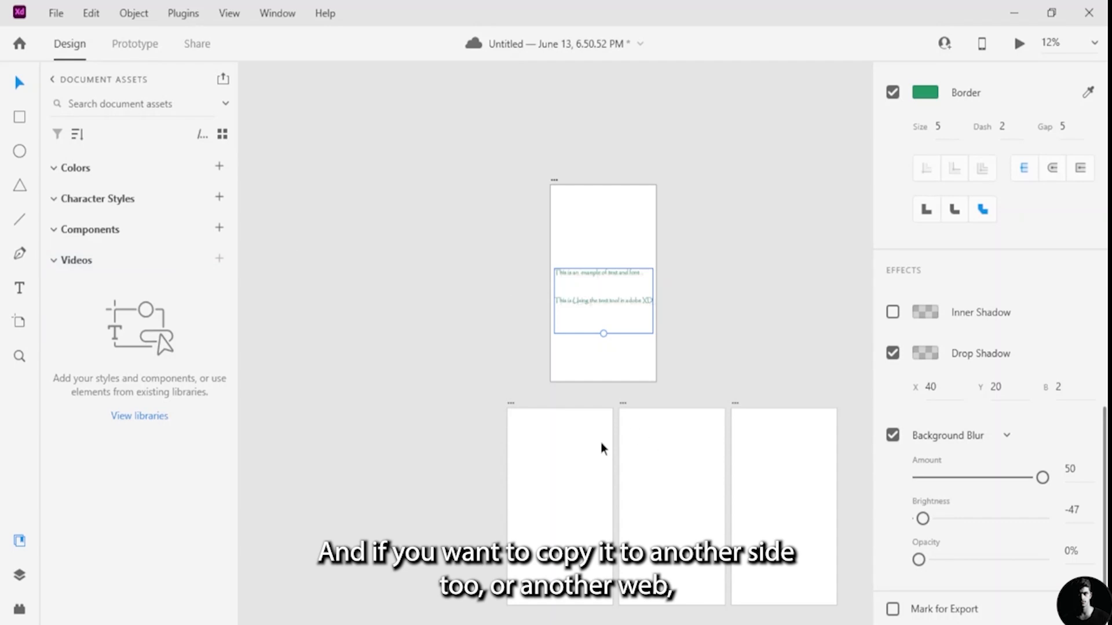
pyautogui.moveTo(673, 347); pyautogui.dragTo(716, 206)
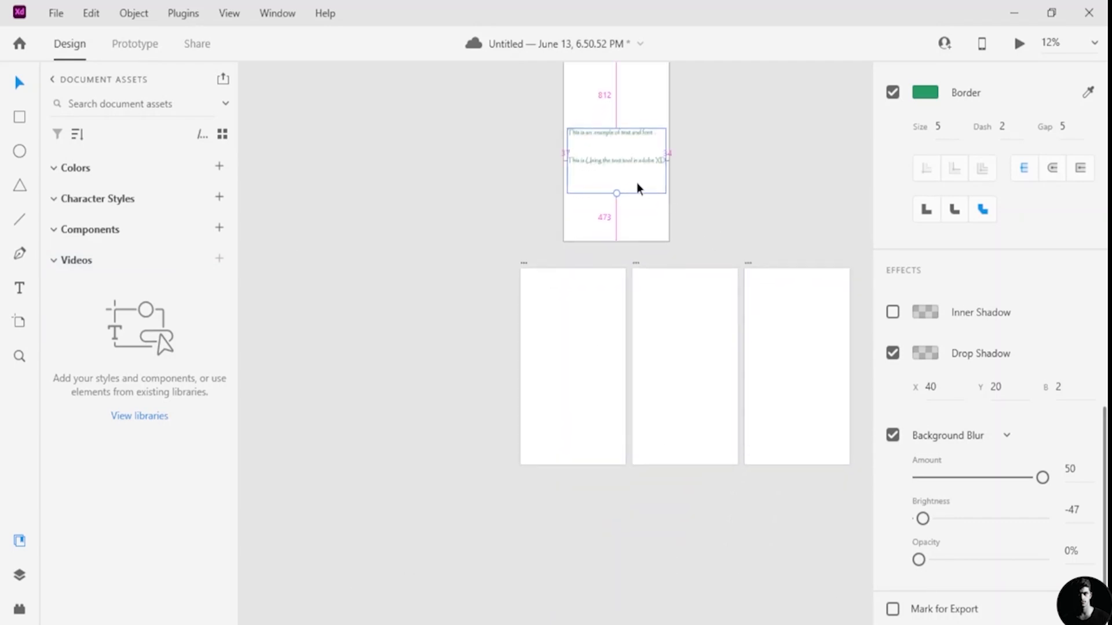
pyautogui.moveTo(637, 183); pyautogui.dragTo(696, 346)
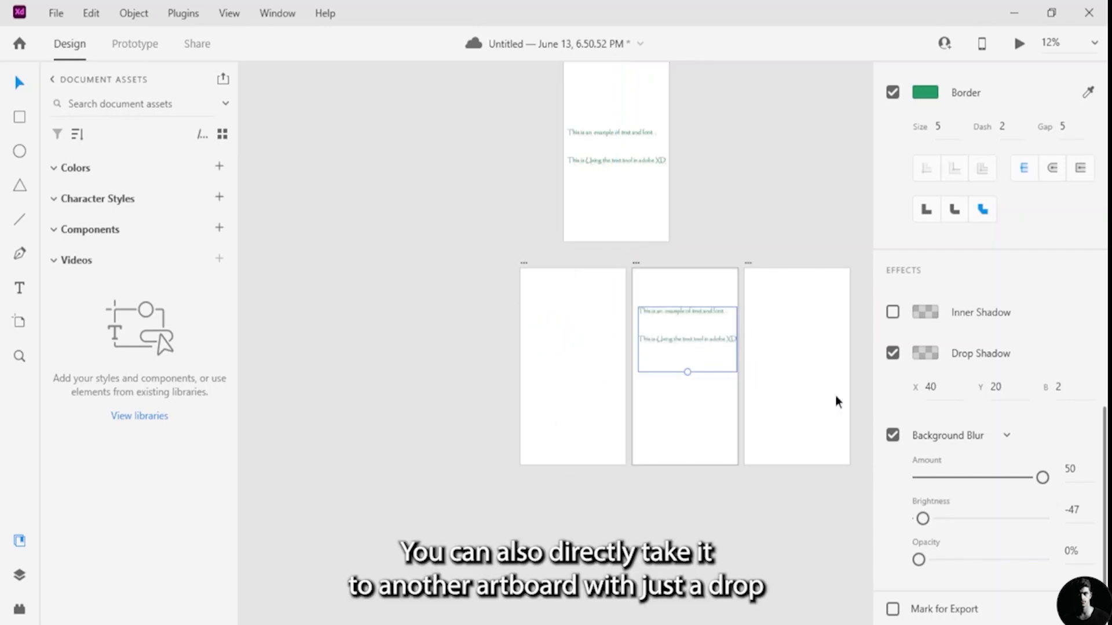